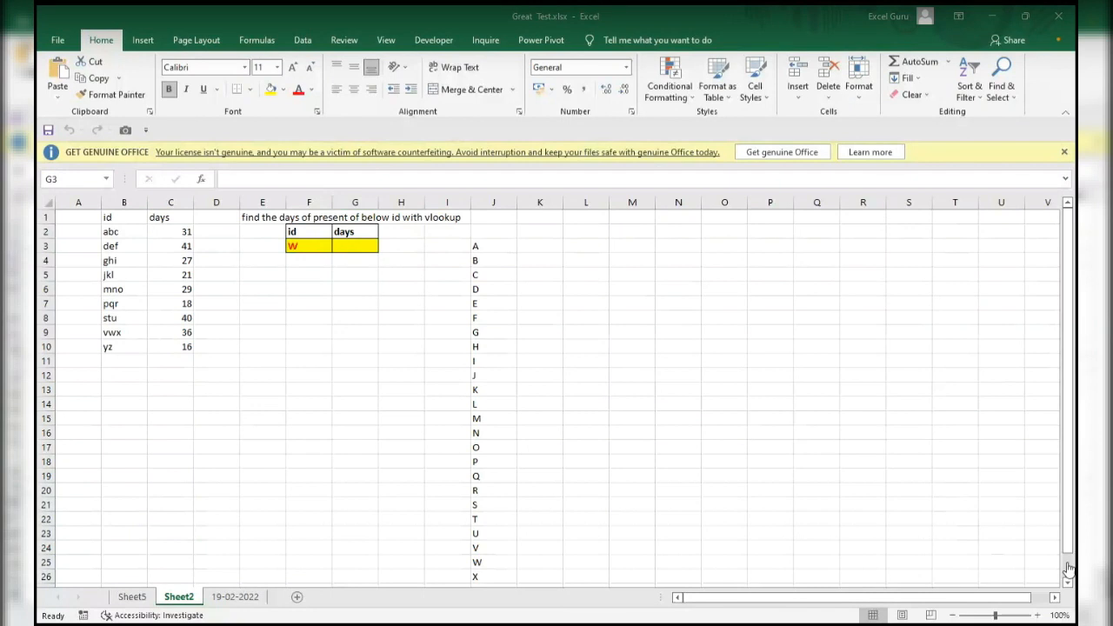
# - Zoom the sheet to 208% with row 1 in view and dismiss the Office license notice
pyautogui.click(1009, 616)
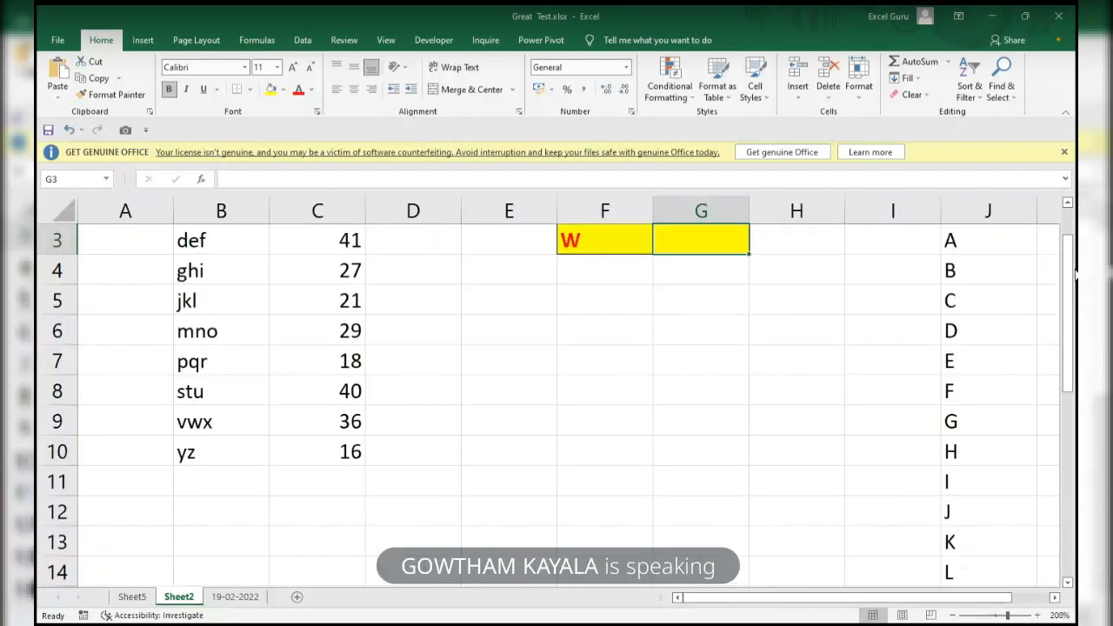
pyautogui.moveTo(1069, 298); pyautogui.dragTo(1070, 237)
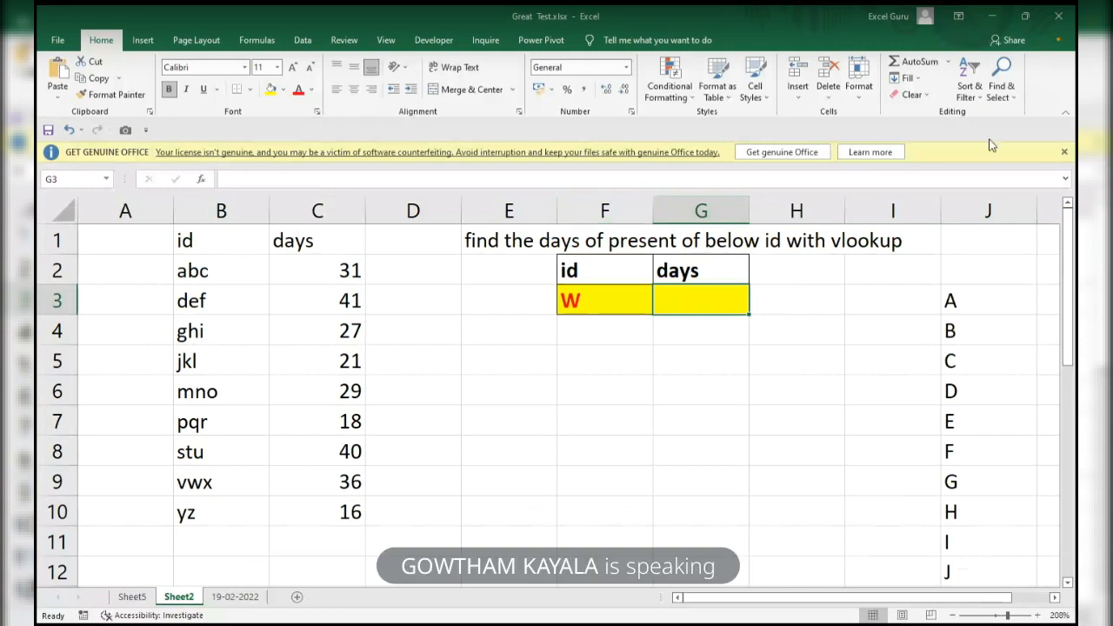
pyautogui.click(1065, 152)
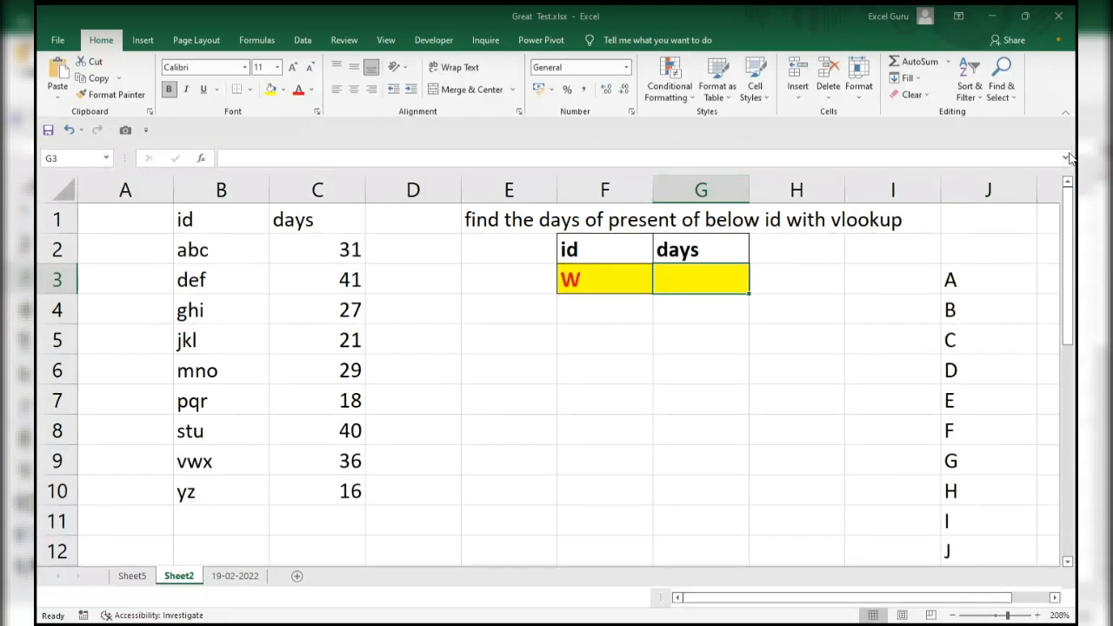
pyautogui.write('=xl')
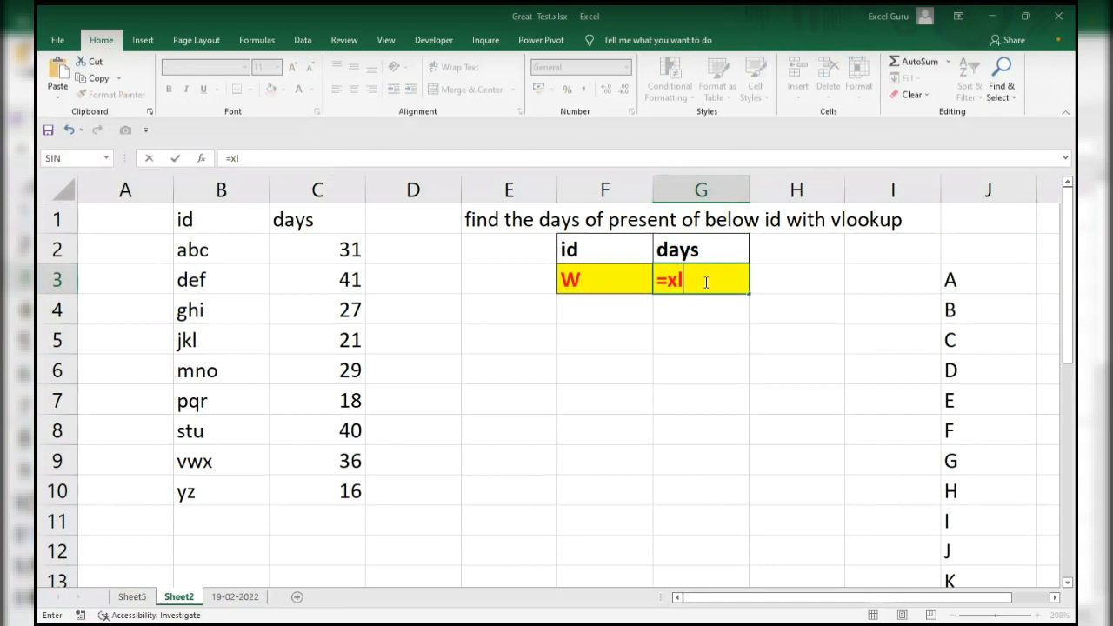
pyautogui.press('BackSpace')
pyautogui.press('BackSpace')
pyautogui.press('BackSpace')
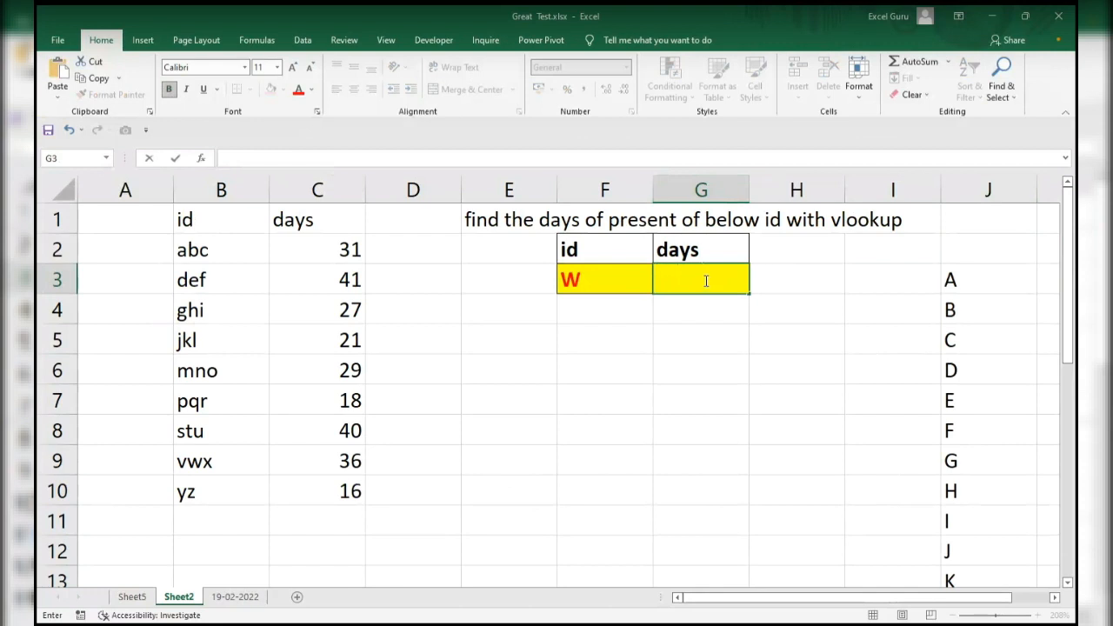
pyautogui.press('F2')
pyautogui.press('Escape')
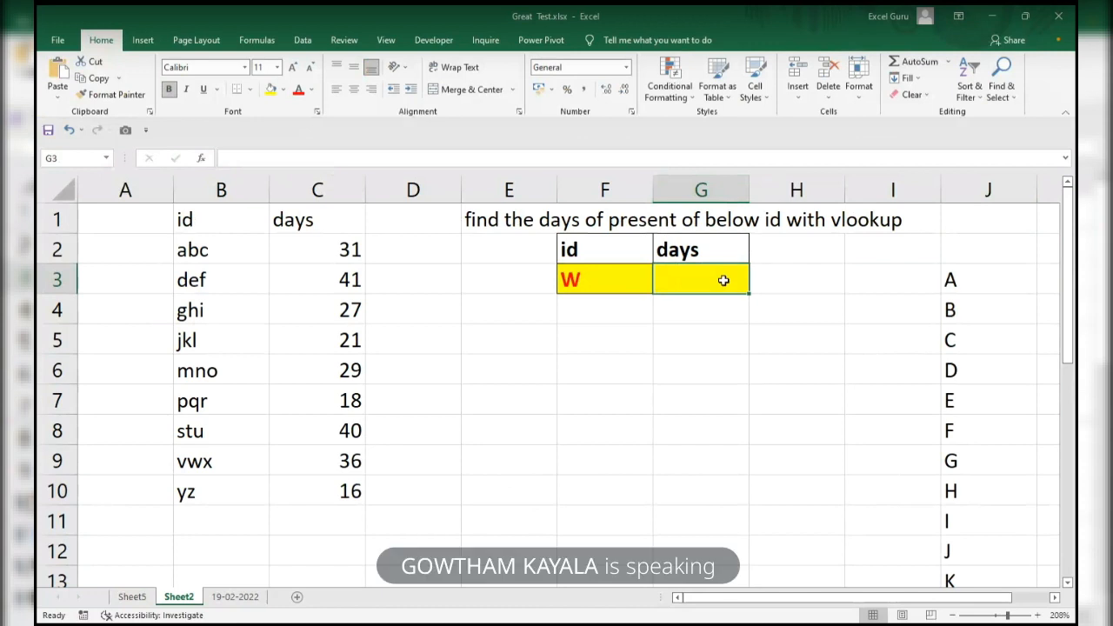
# - Start a SEARCH formula in G3 with F3 as the text to find
pyautogui.press('Right')
pyautogui.press('Left')
pyautogui.write('=')
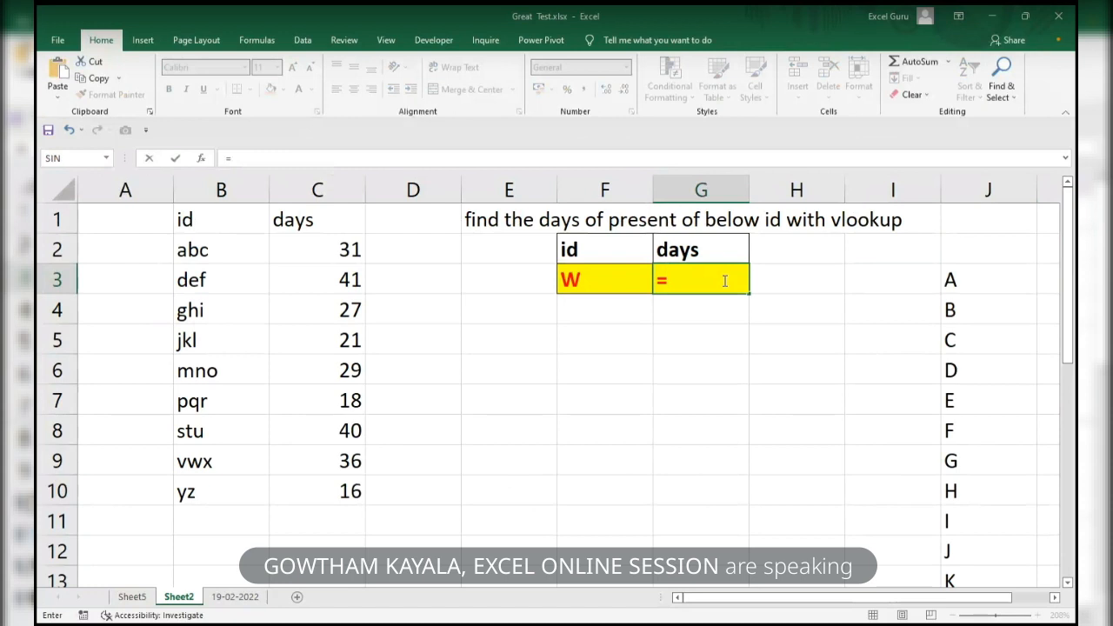
pyautogui.write('search')
pyautogui.press('Tab')
pyautogui.press('Left')
pyautogui.write(',')
# - Give SEARCH the absolute id range $B$2:$B$10 as the text to search within and close the function
pyautogui.press('Left')
pyautogui.press('Left')
pyautogui.press('Left')
pyautogui.press('Left')
pyautogui.press('Left')
pyautogui.press('Up')
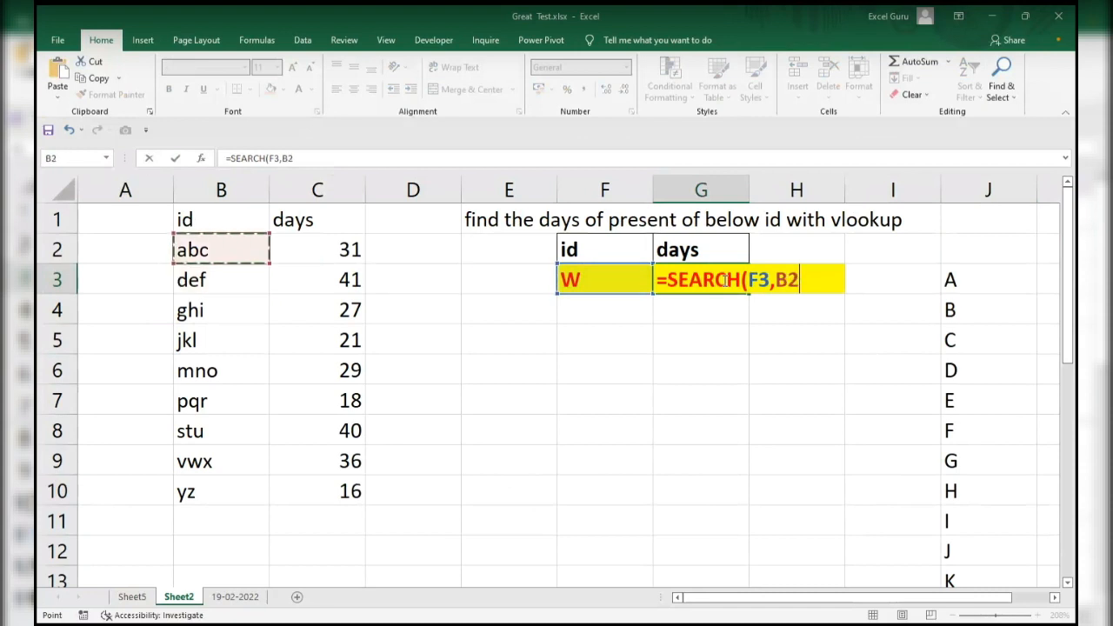
pyautogui.hotkey('ctrl', 'shift', 'Down')
pyautogui.press('F4')
pyautogui.write(')')
# - Evaluate the SEARCH expression in place to inspect its array, restoring the formula after each preview
pyautogui.press('F9')
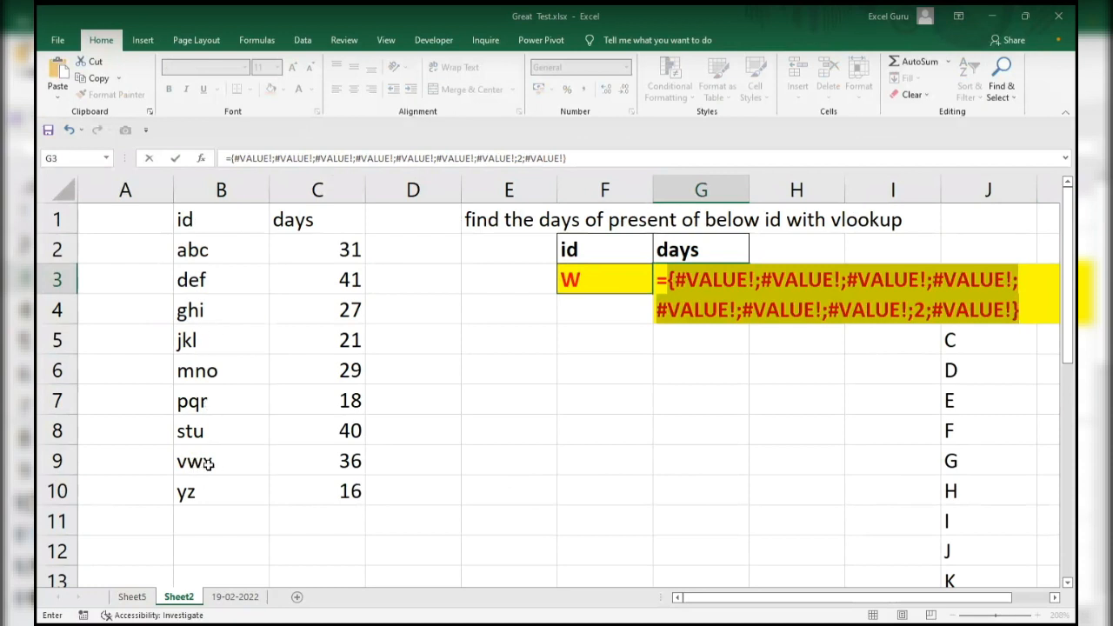
pyautogui.hotkey('ctrl', 'z')
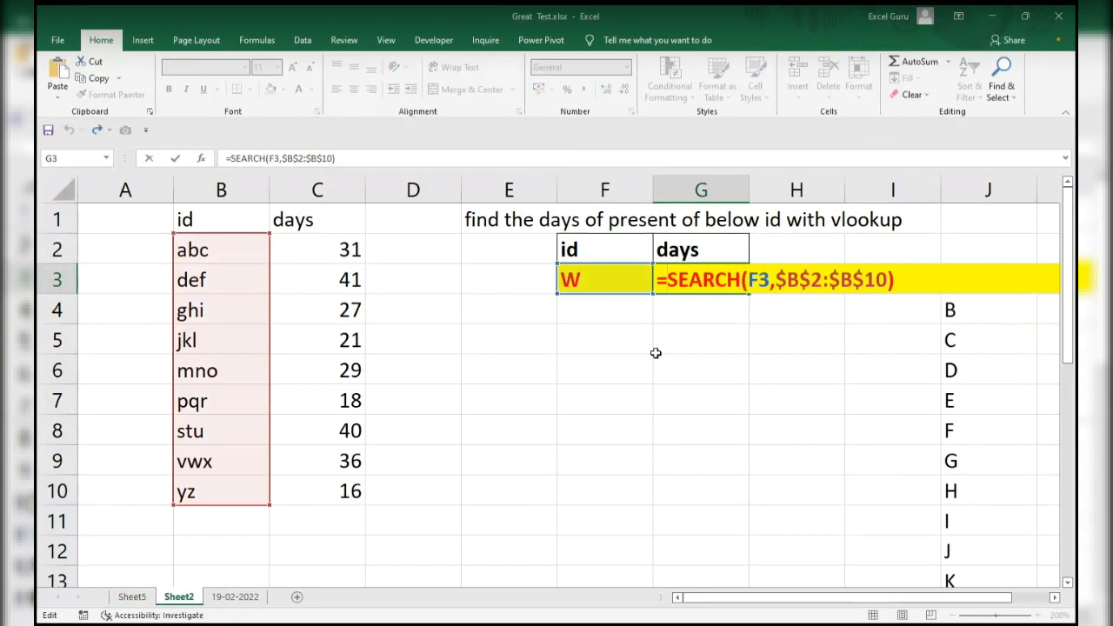
pyautogui.press('F9')
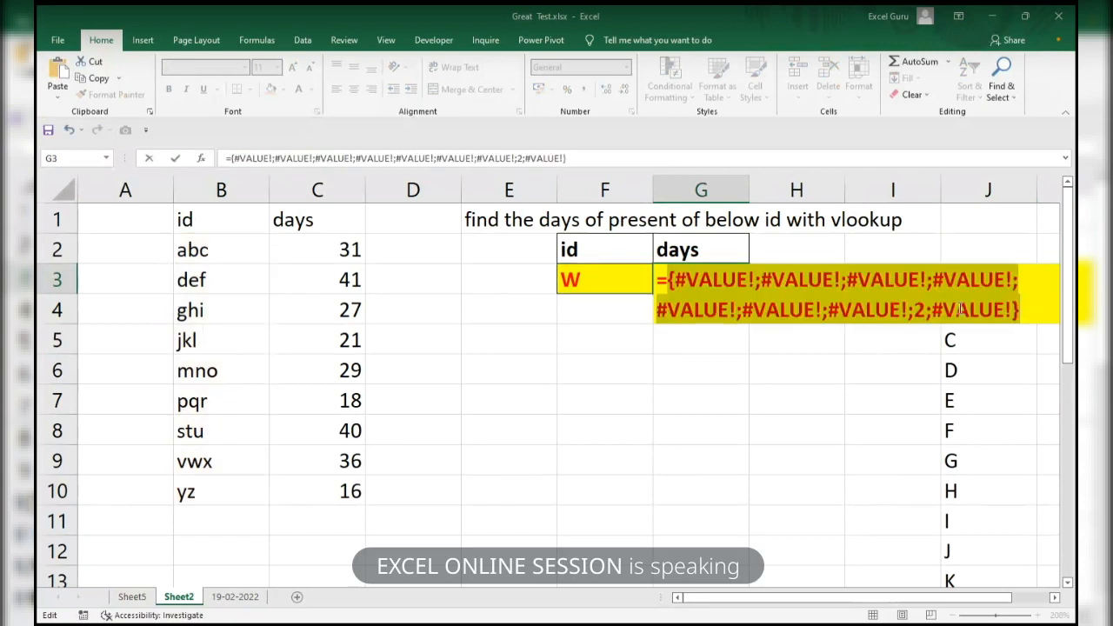
pyautogui.hotkey('ctrl', 'z')
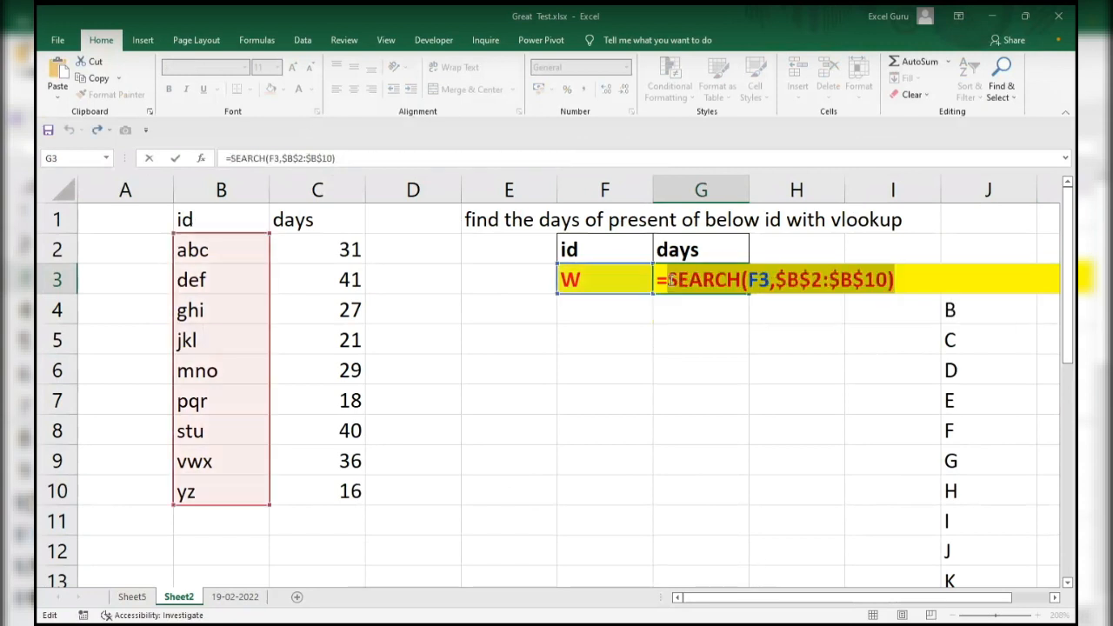
# - Change the G3 formula to =1/(SEARCH(F3,$B$2:$B$10)) and preview its evaluated array before restoring the formula
pyautogui.write('1/')
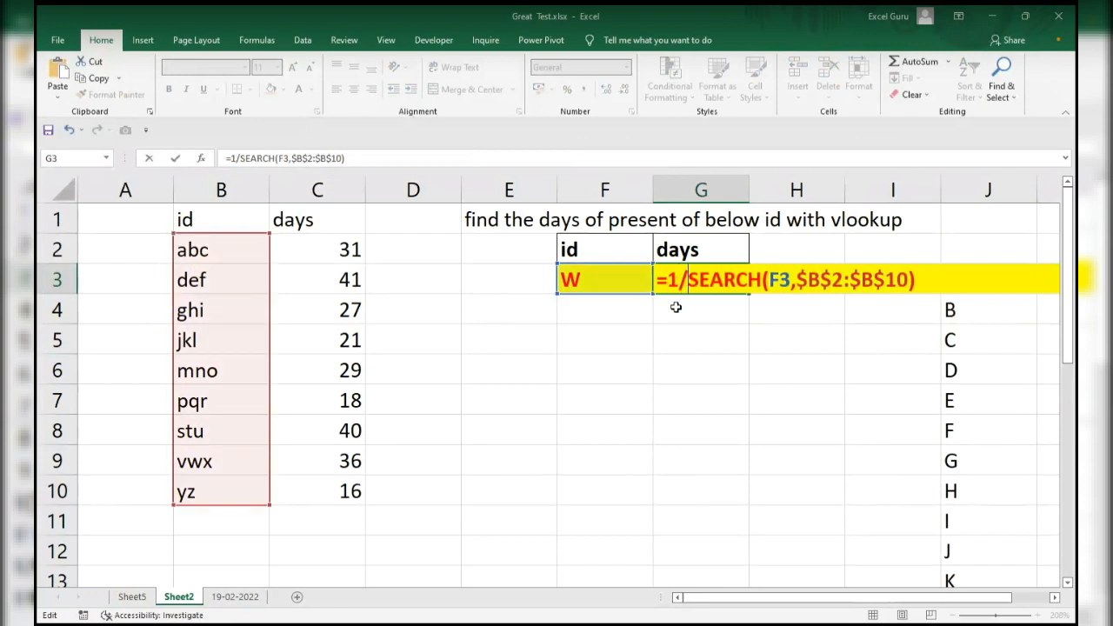
pyautogui.write('(')
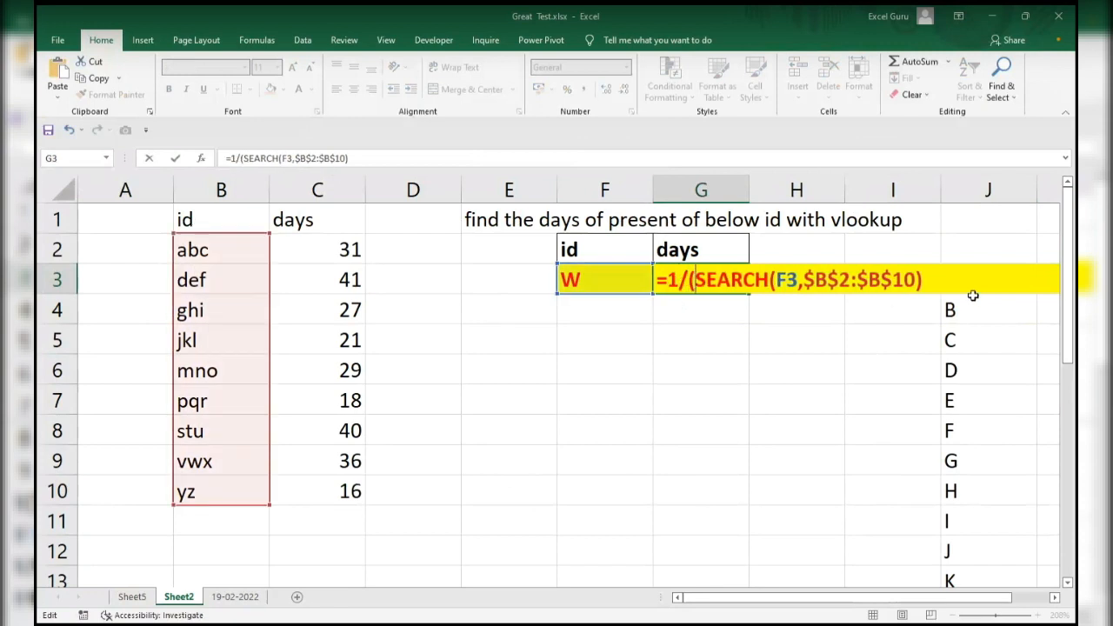
pyautogui.click(948, 290)
pyautogui.write(')')
pyautogui.press('F9')
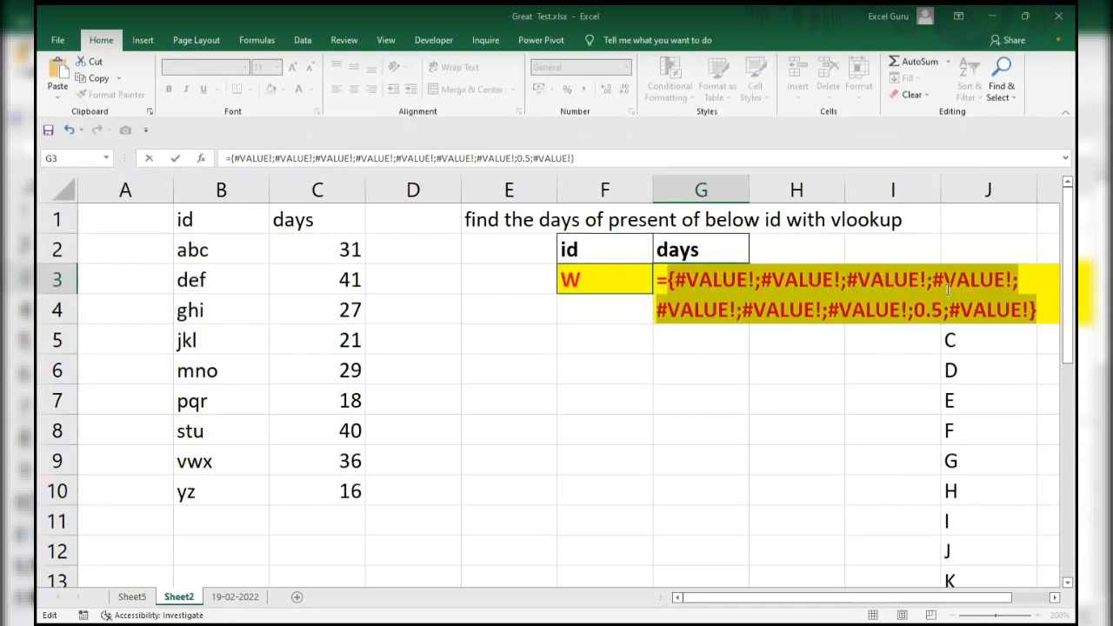
pyautogui.hotkey('ctrl', 'z')
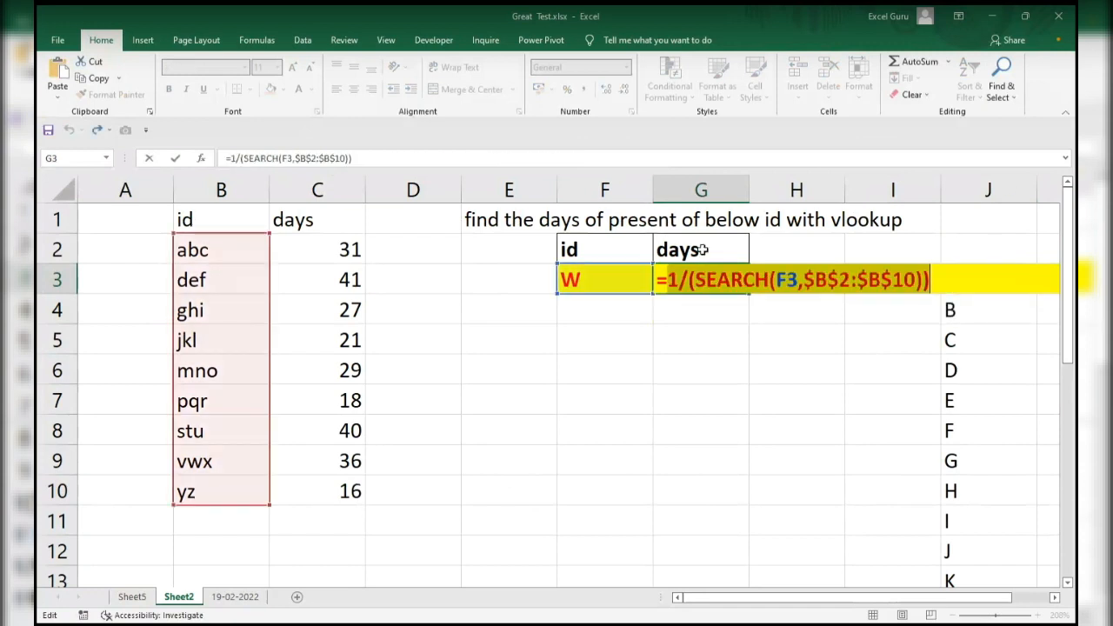
# - Wrap the SEARCH part in ISNUMBER, giving =1/ISNUMBER(SEARCH(F3,$B$2:$B$10)), and preview the evaluated array before restoring the formula
pyautogui.click(686, 280)
pyautogui.write('isnumber')
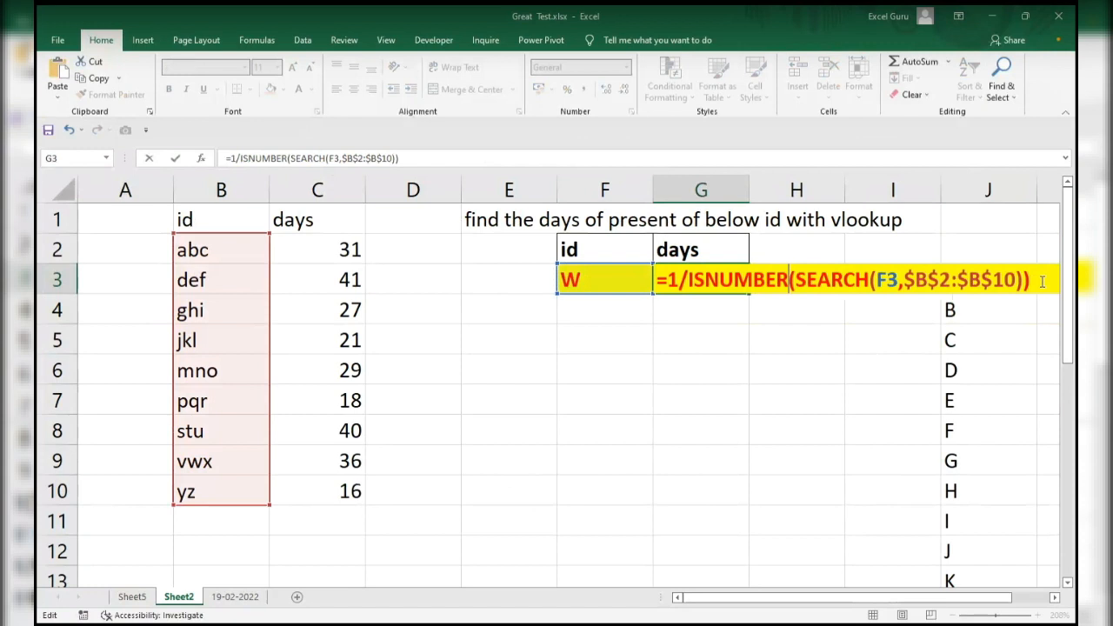
pyautogui.moveTo(1042, 281); pyautogui.dragTo(542, 289)
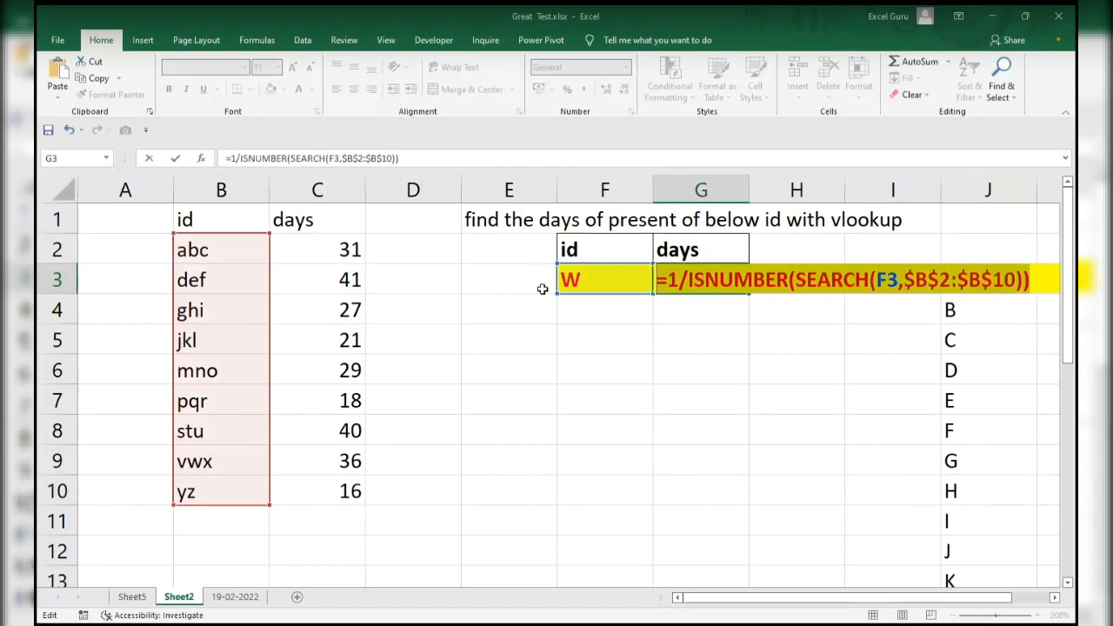
pyautogui.press('F9')
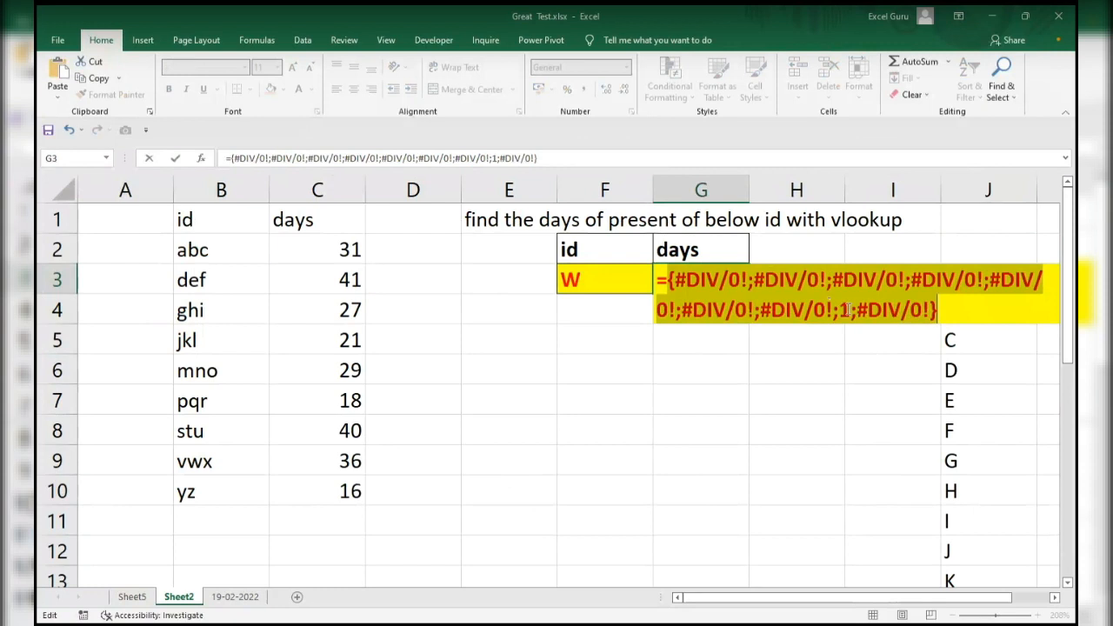
pyautogui.hotkey('ctrl', 'z')
# - Insert LOOKUP at the start of the G3 formula with 2 as the lookup value
pyautogui.click(669, 280)
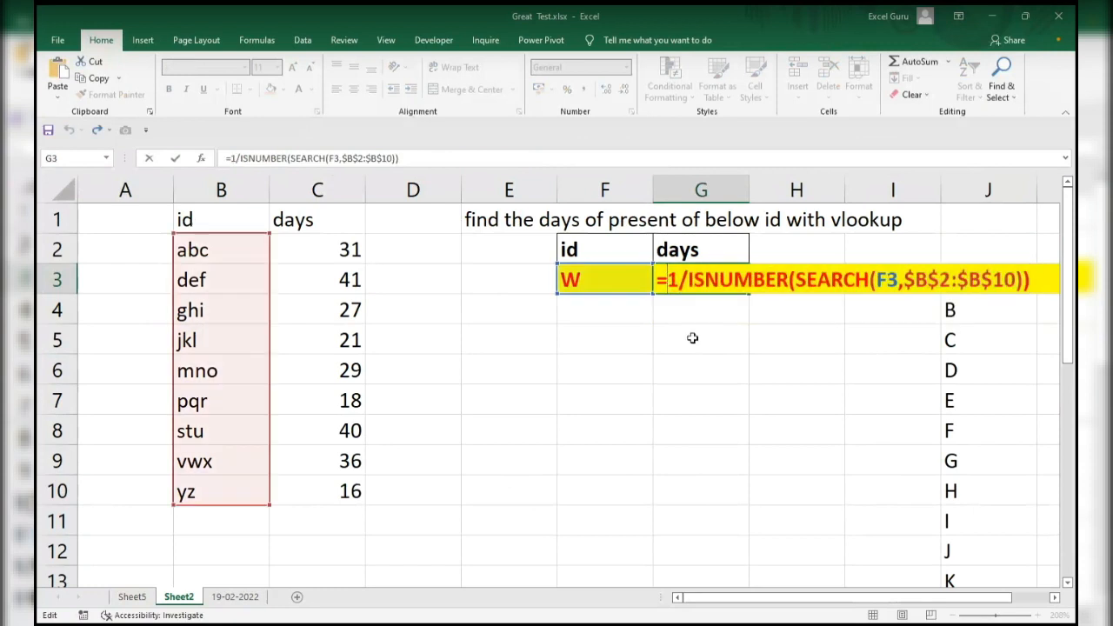
pyautogui.write('lookup')
pyautogui.press('Tab')
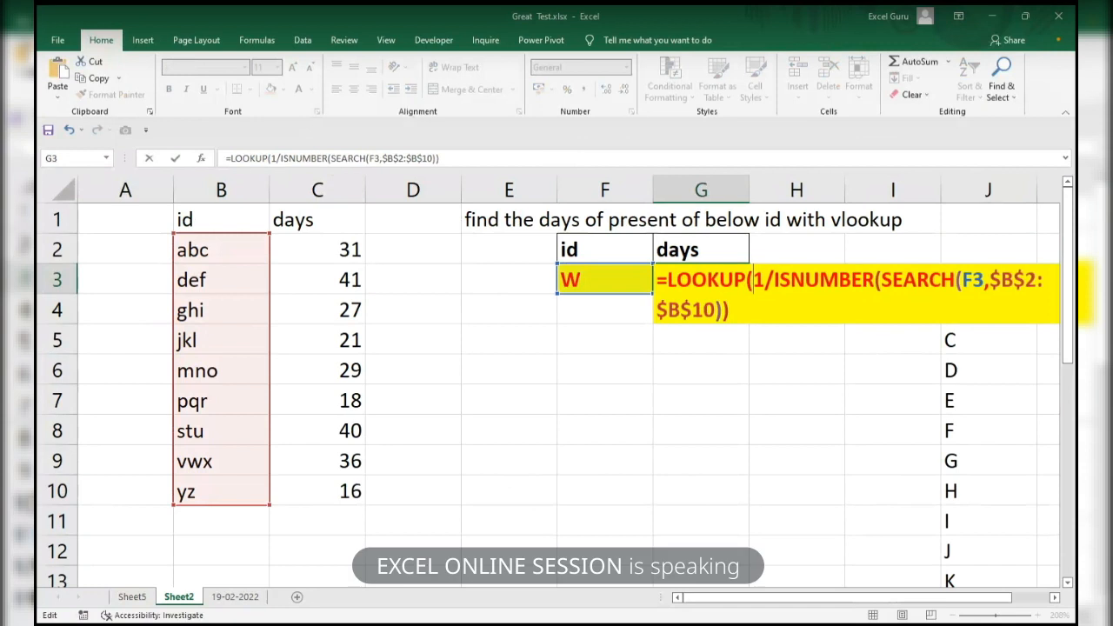
pyautogui.write('2,')
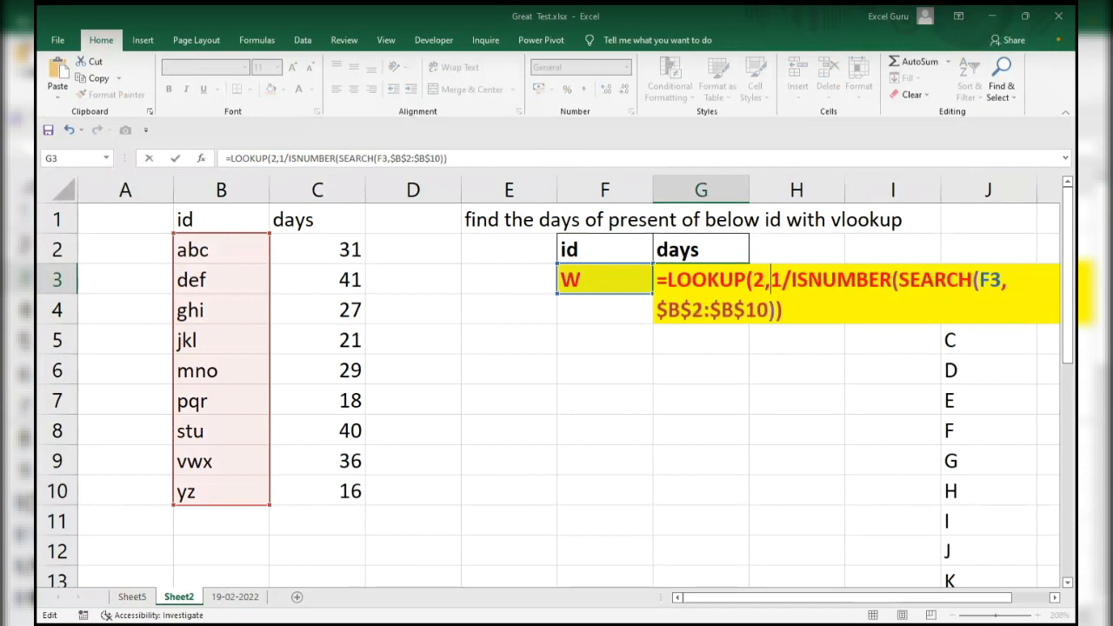
# - Add the absolute days range $C$2:$C$10 as the LOOKUP result vector and commit the formula in G3
pyautogui.click(810, 307)
pyautogui.write(')')
pyautogui.press('BackSpace')
pyautogui.write(',')
pyautogui.click(342, 250)
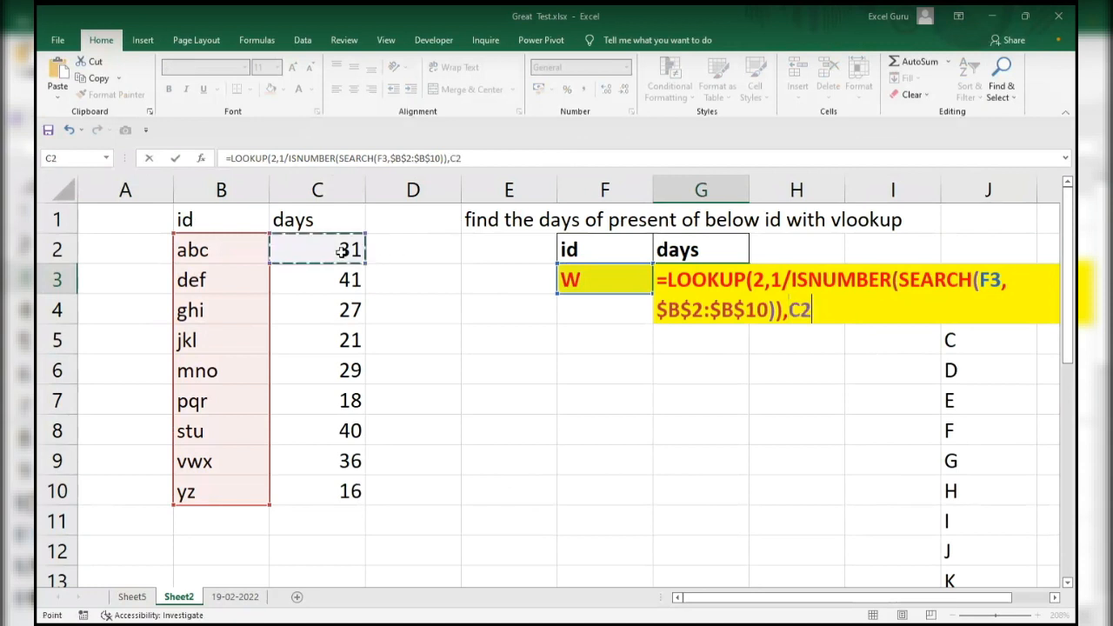
pyautogui.hotkey('ctrl', 'shift', 'Down')
pyautogui.press('F4')
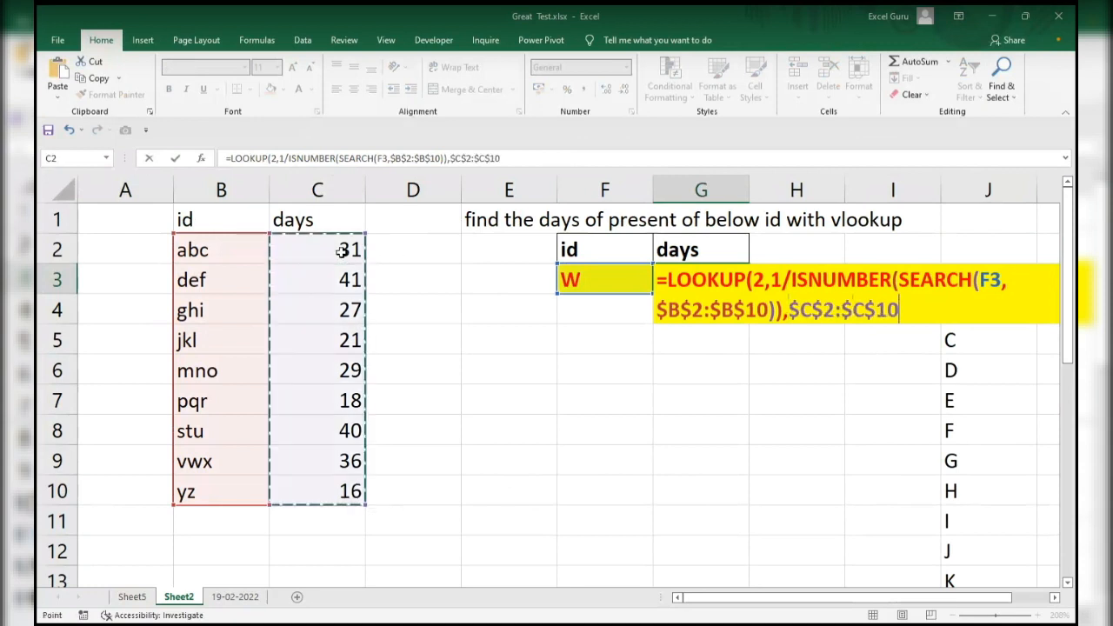
pyautogui.write(')')
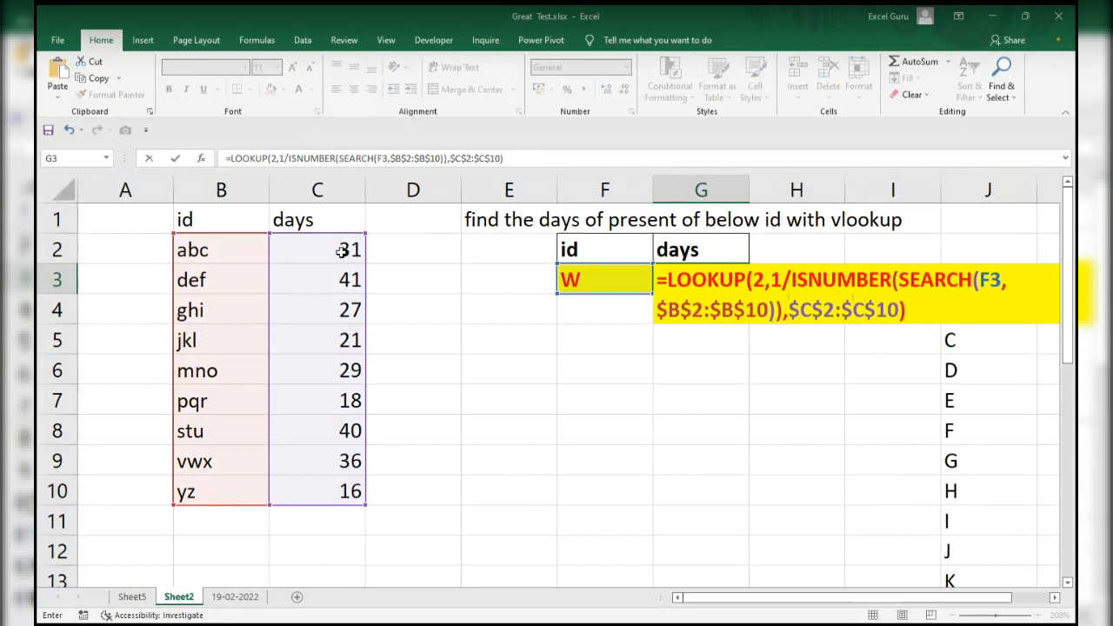
pyautogui.press('Return')
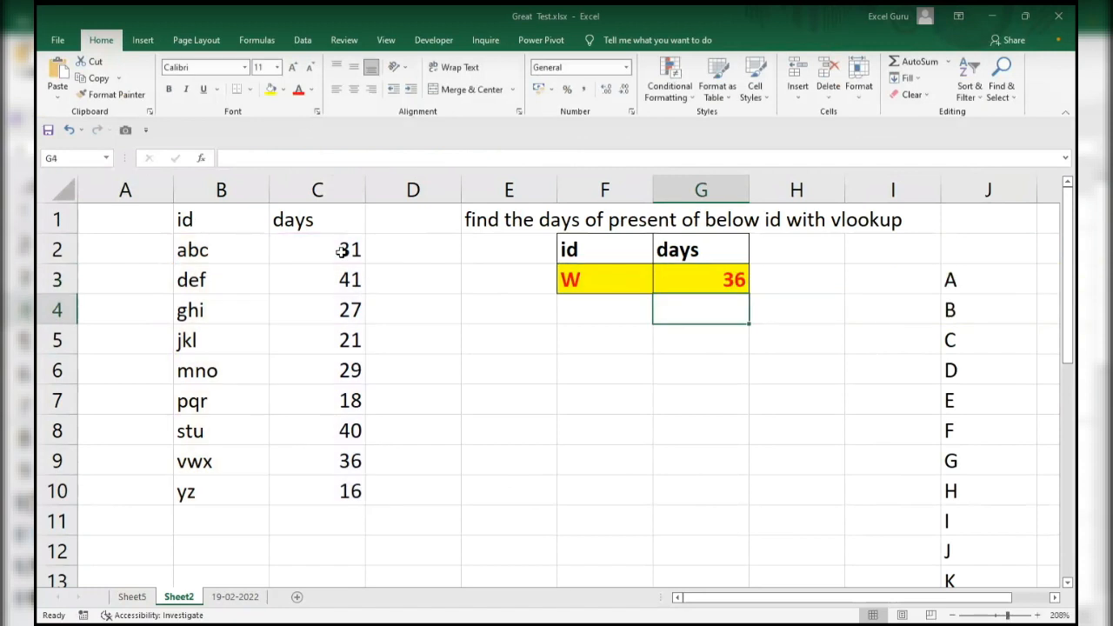
# - Check the G3 result against the vwx row, and test id S in F3 against the stu row
pyautogui.moveTo(204, 463); pyautogui.dragTo(306, 464)
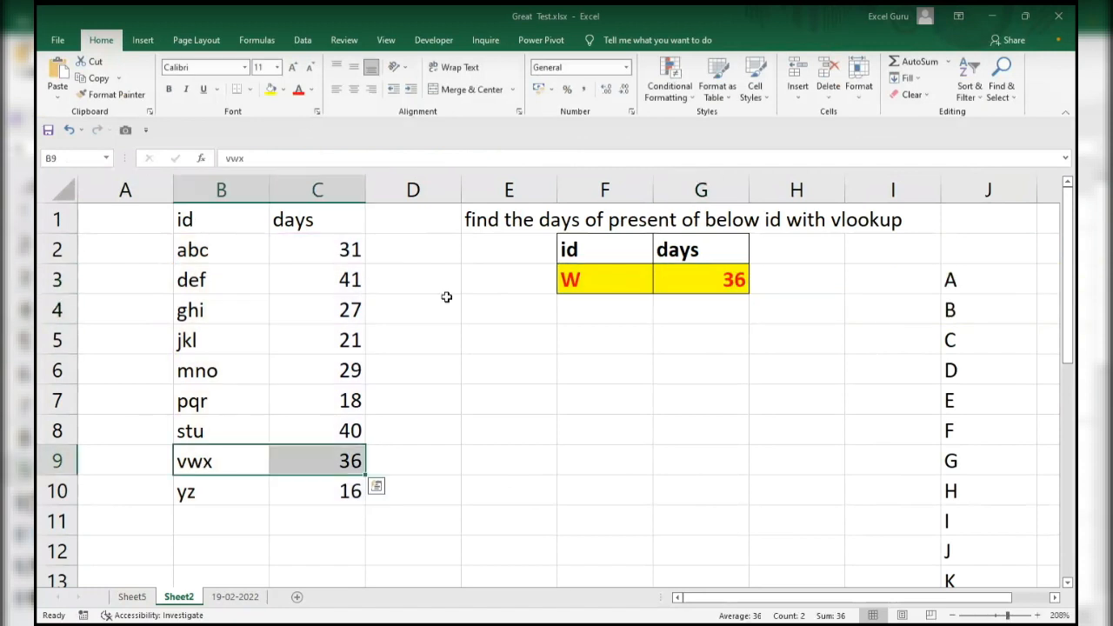
pyautogui.click(609, 280)
pyautogui.click(660, 287)
pyautogui.click(561, 306)
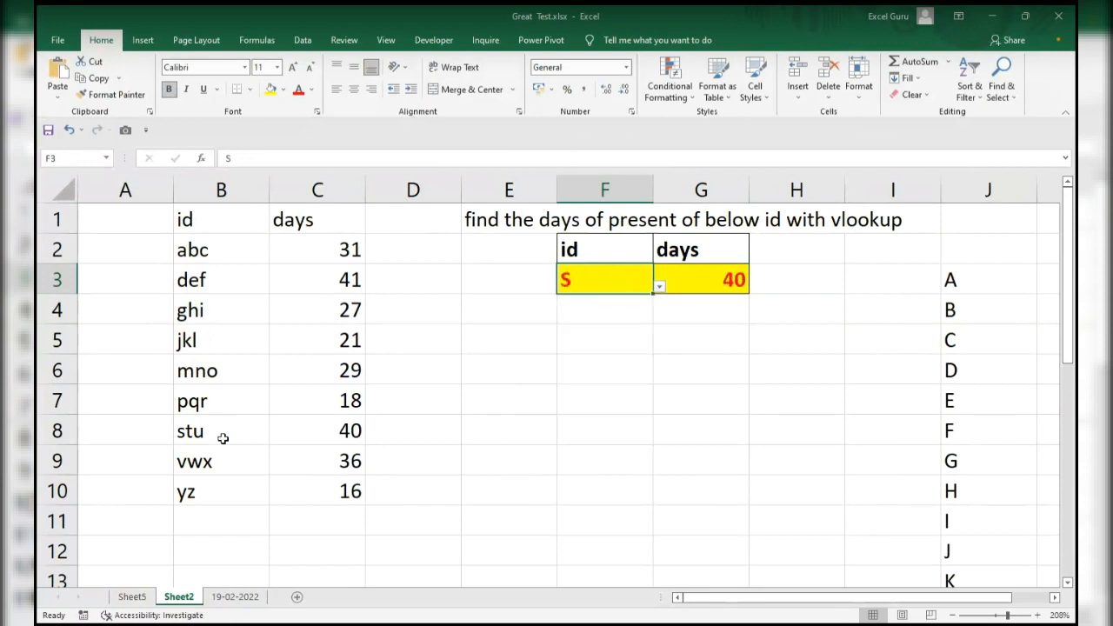
pyautogui.moveTo(193, 435); pyautogui.dragTo(323, 432)
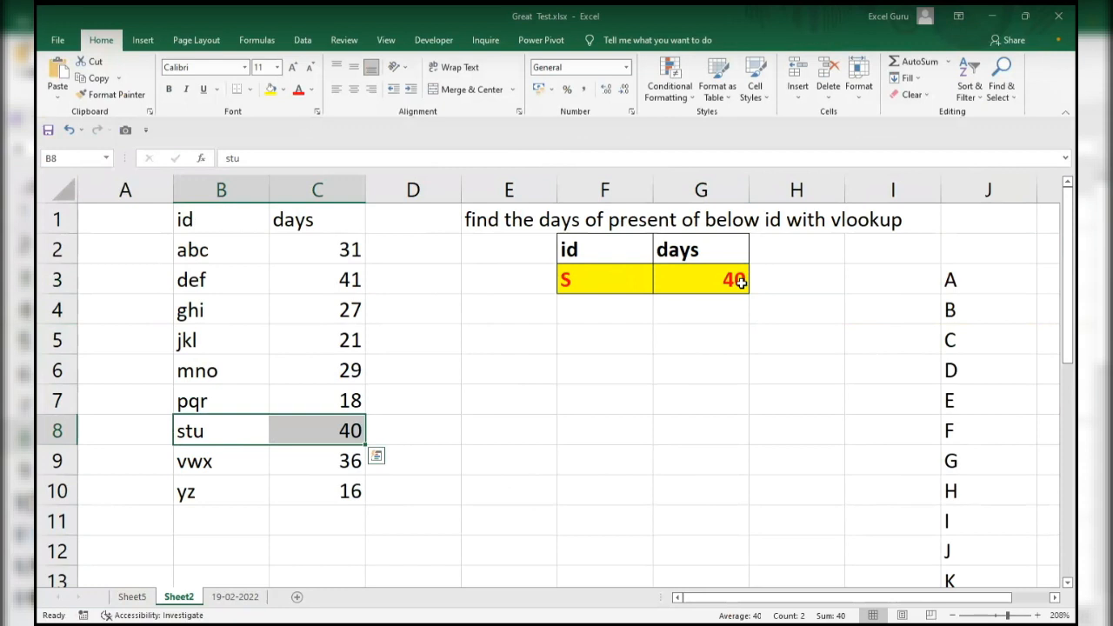
# - Start a VLOOKUP formula in H3 with F3 as the lookup value
pyautogui.click(723, 305)
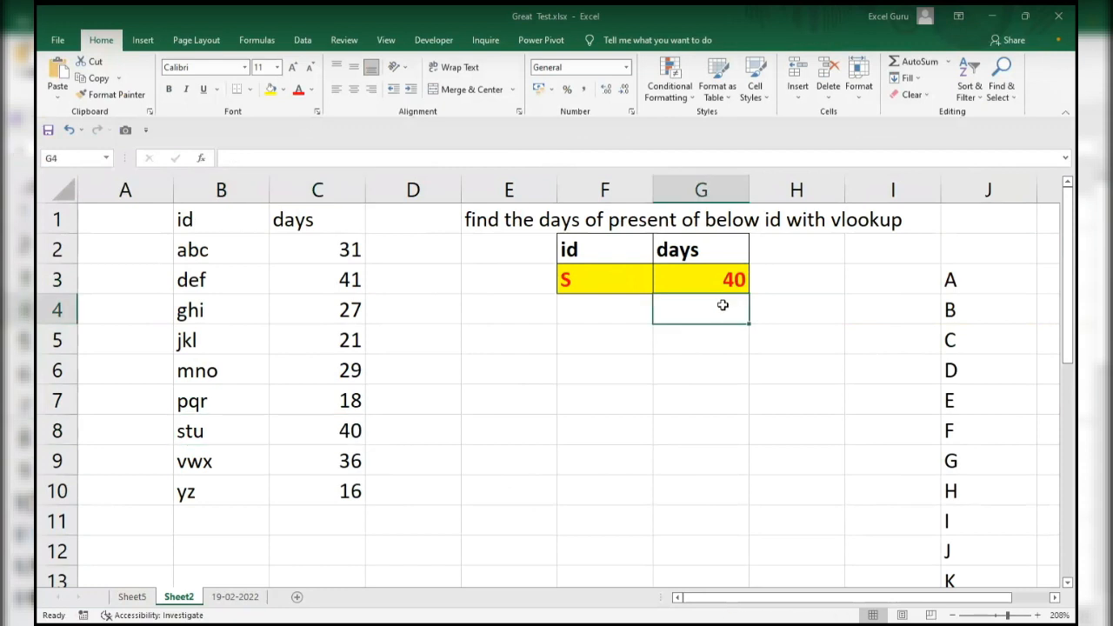
pyautogui.write('=')
pyautogui.press('Escape')
pyautogui.press('Up')
pyautogui.press('Right')
pyautogui.write('=vl')
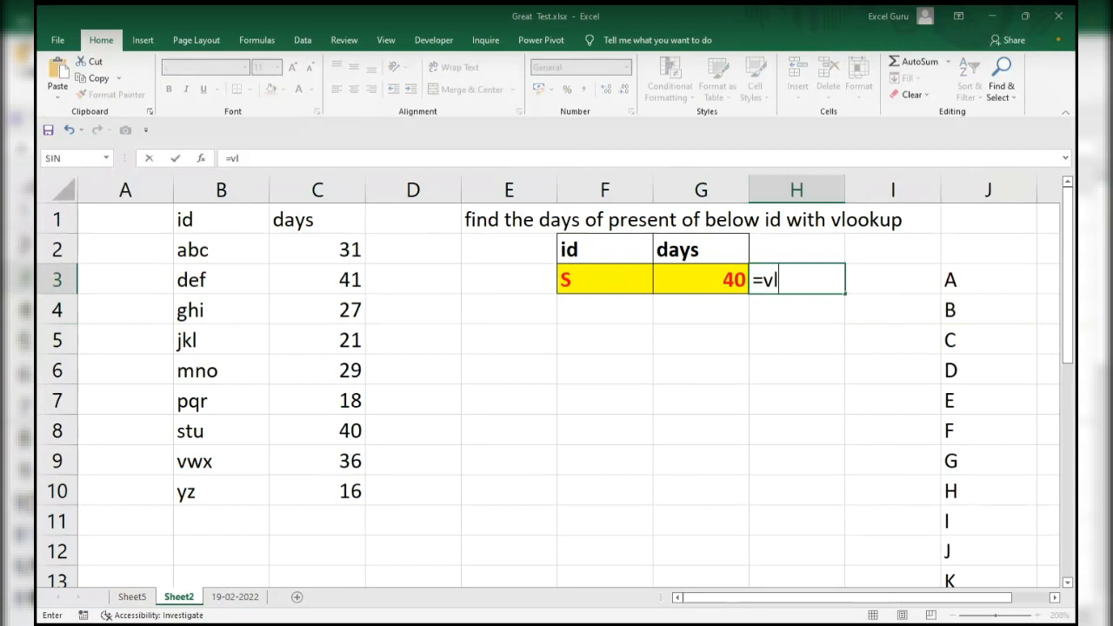
pyautogui.press('Tab')
pyautogui.press('Left')
pyautogui.press('Left')
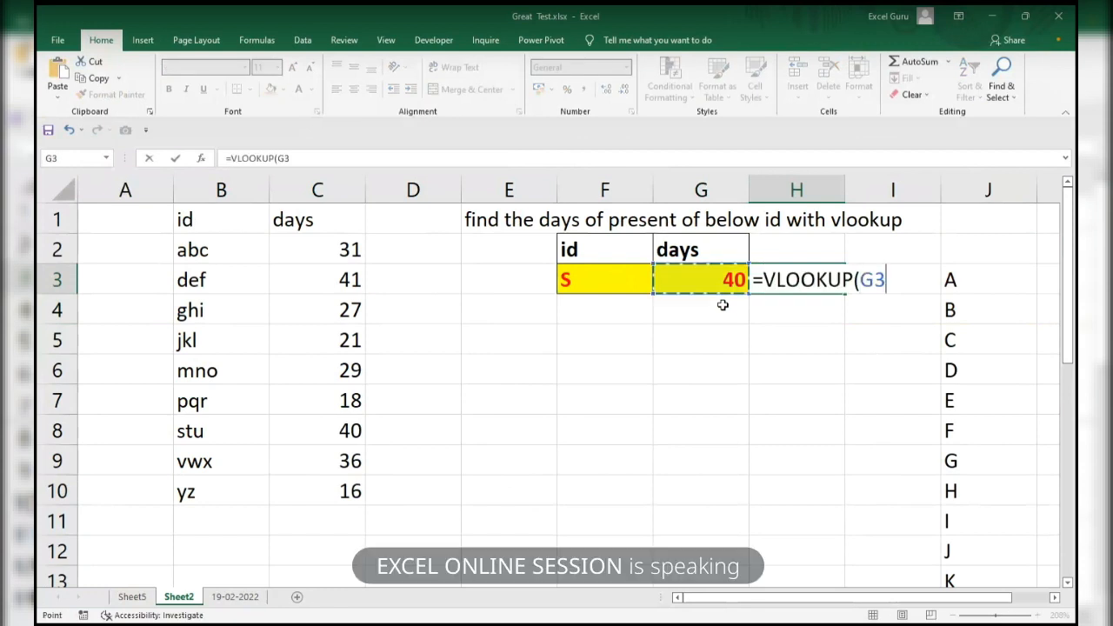
pyautogui.write(',')
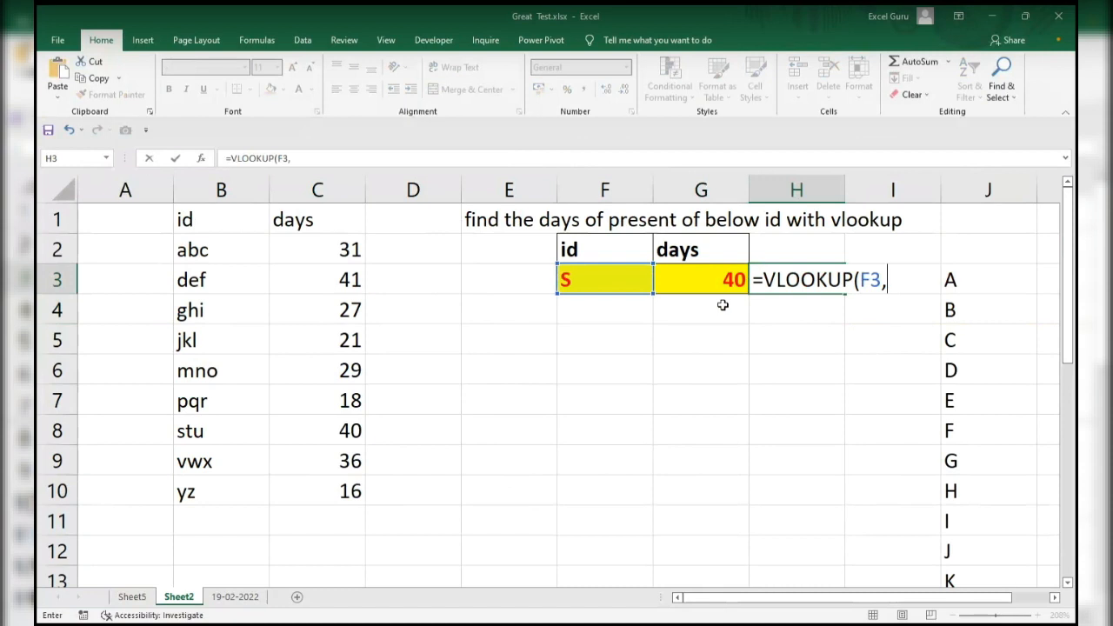
# - Set the VLOOKUP table array to the absolute id and days range $B$2:$C$10
pyautogui.press('Left')
pyautogui.press('Left')
pyautogui.press('Left')
pyautogui.press('Left')
pyautogui.press('Left')
pyautogui.press('Left')
pyautogui.press('Up')
pyautogui.hotkey('ctrl', 'shift', 'Right')
pyautogui.hotkey('ctrl', 'shift', 'Down')
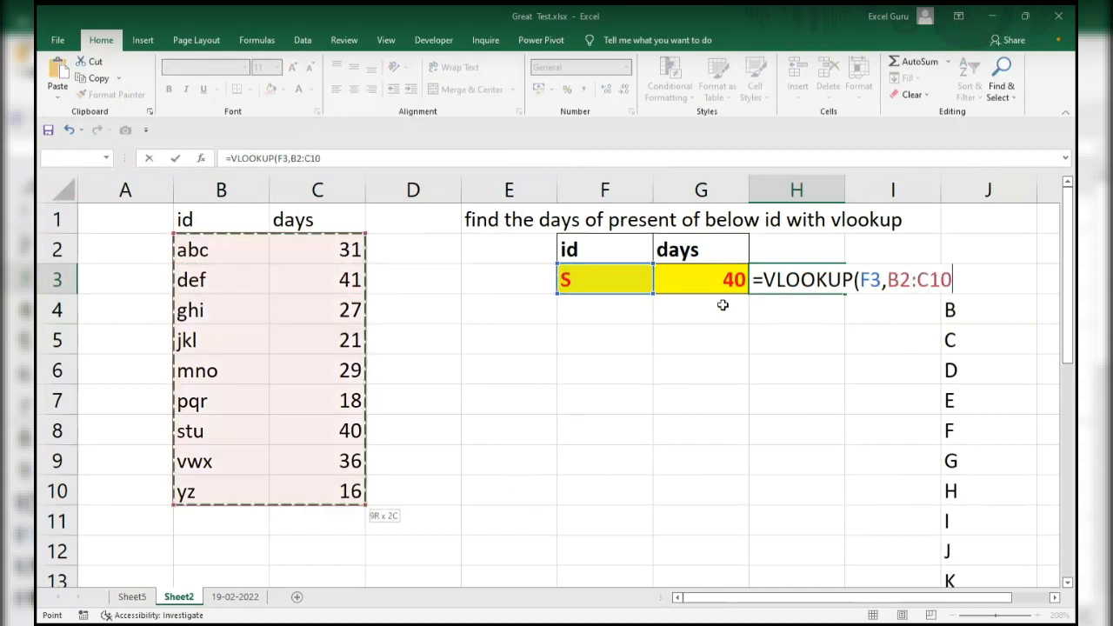
pyautogui.press('F4')
pyautogui.write(',')
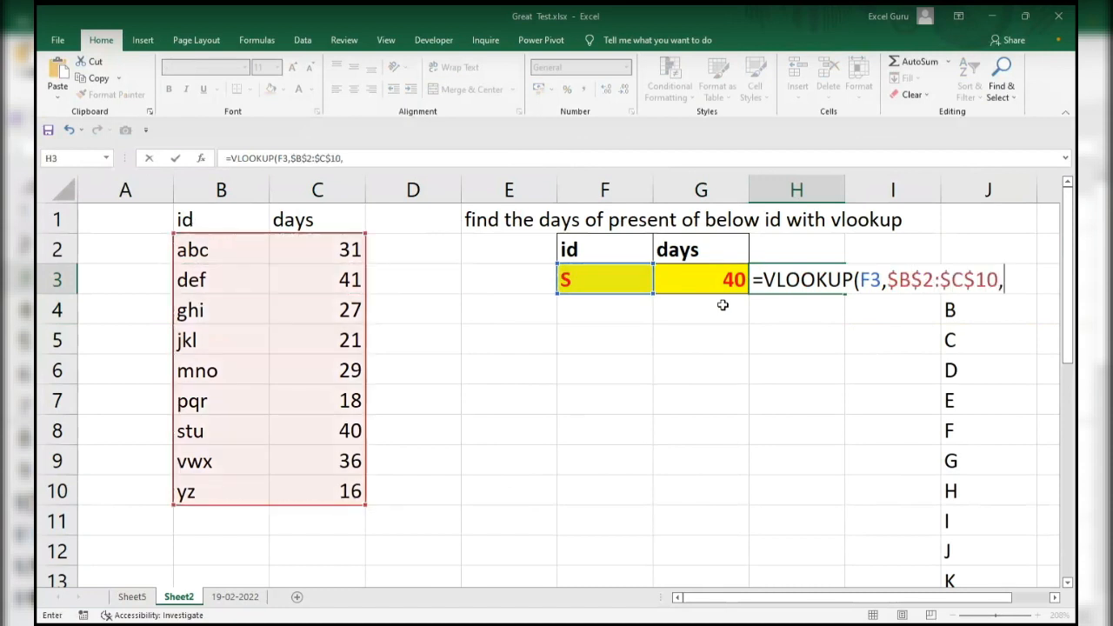
# - Complete the VLOOKUP formula in H3 with column index 2 and exact match 0
pyautogui.write('2,0)')
pyautogui.hotkey('ctrl', 'Return')
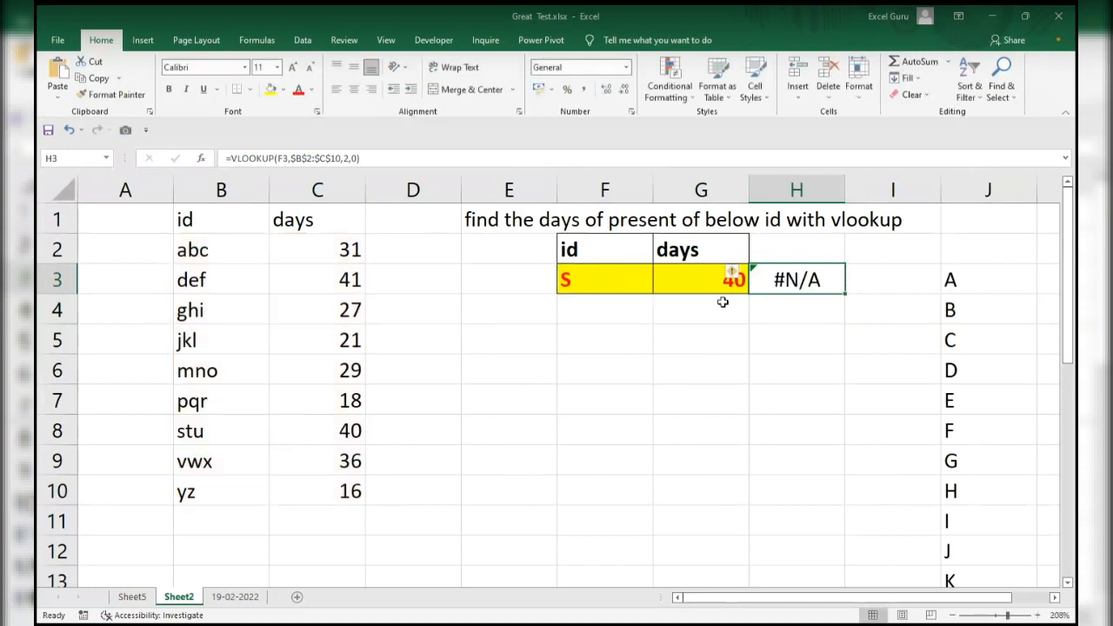
# - Prefix F3 with the wildcard "*"& in the lookup value of the H3 VLOOKUP formula
pyautogui.press('F2')
pyautogui.click(862, 278)
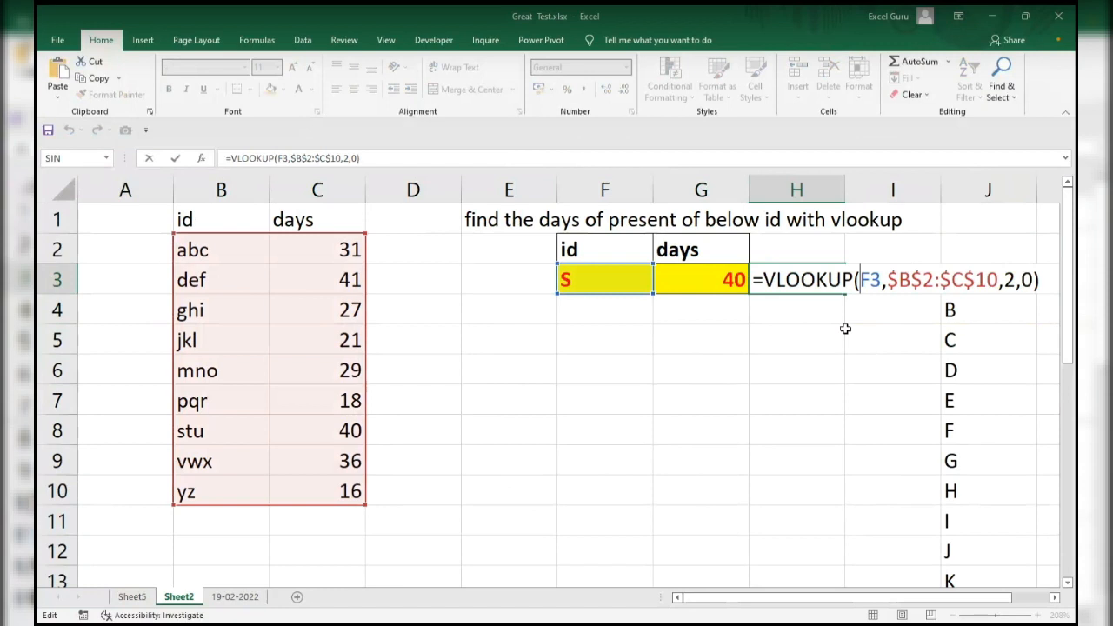
pyautogui.write('"')
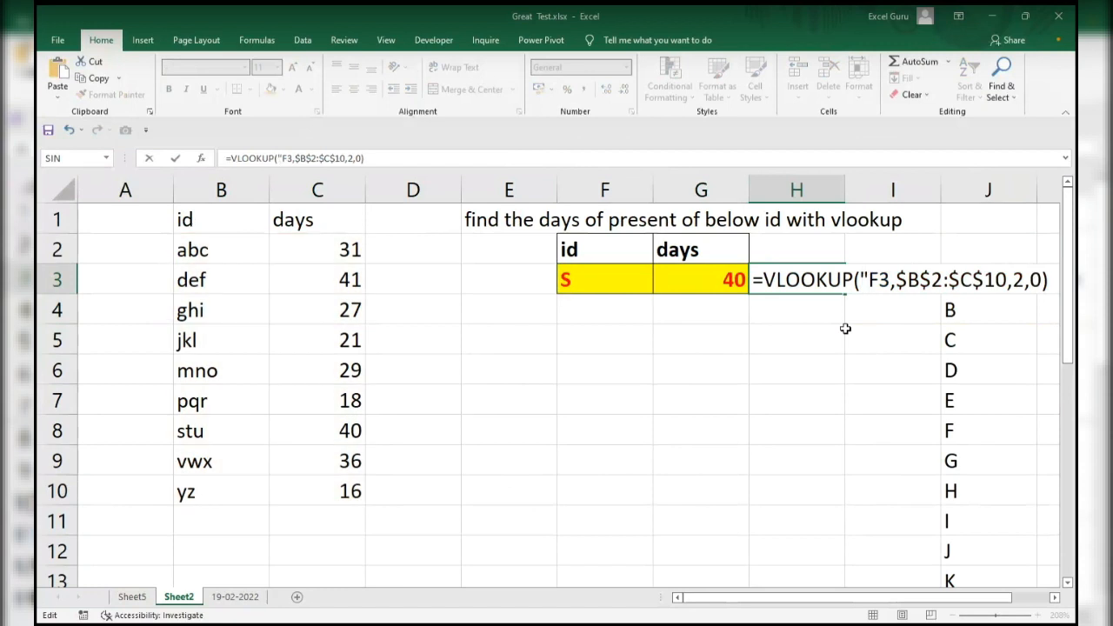
pyautogui.write('*')
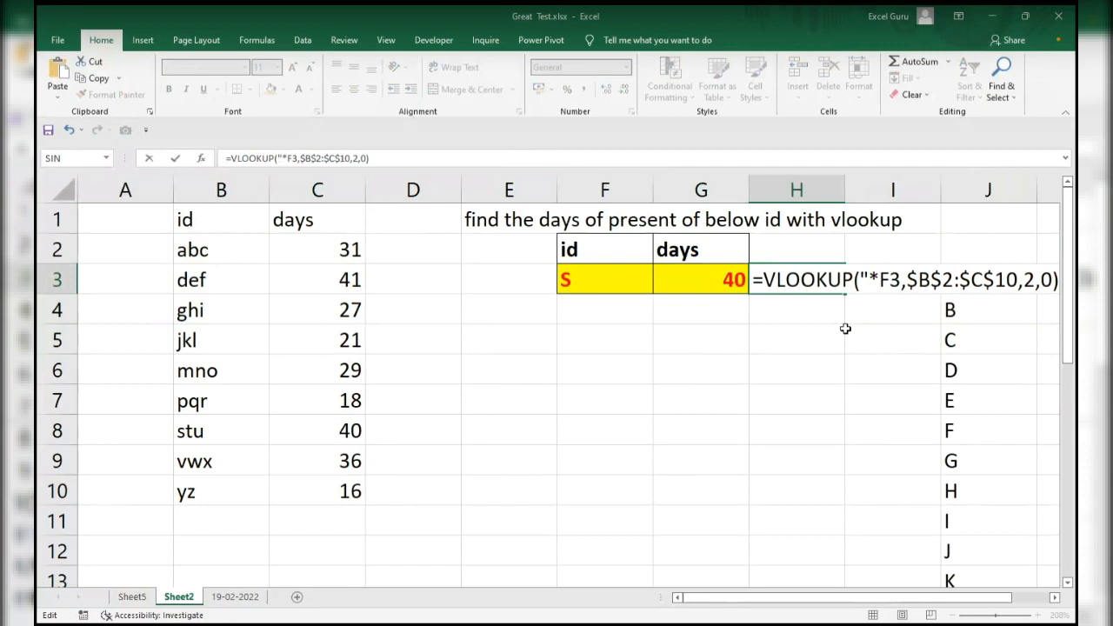
pyautogui.write('"')
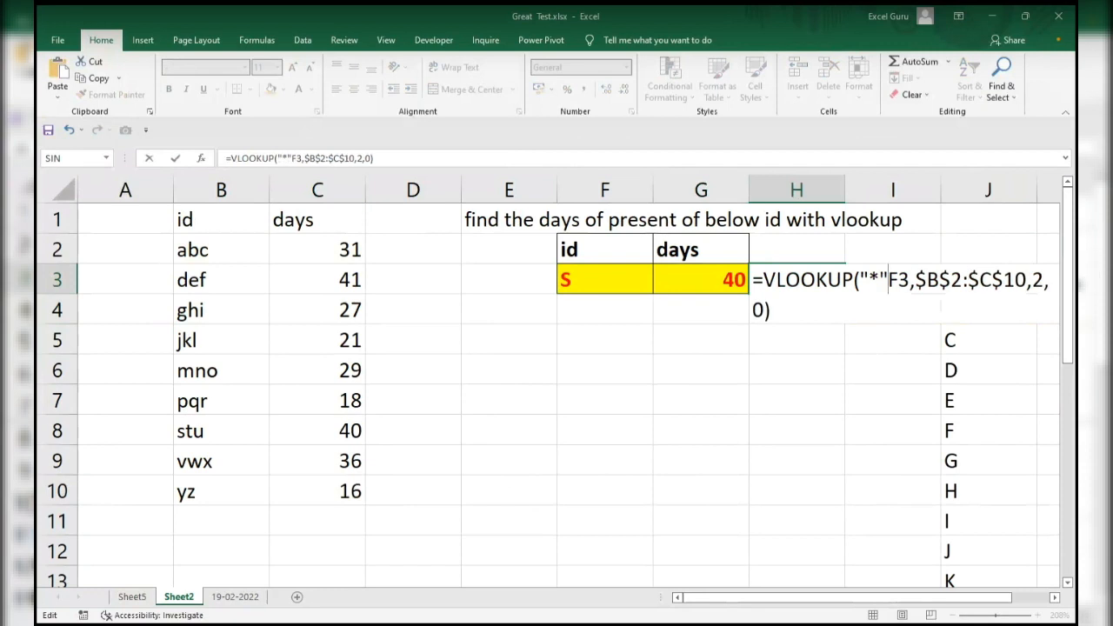
pyautogui.write('&')
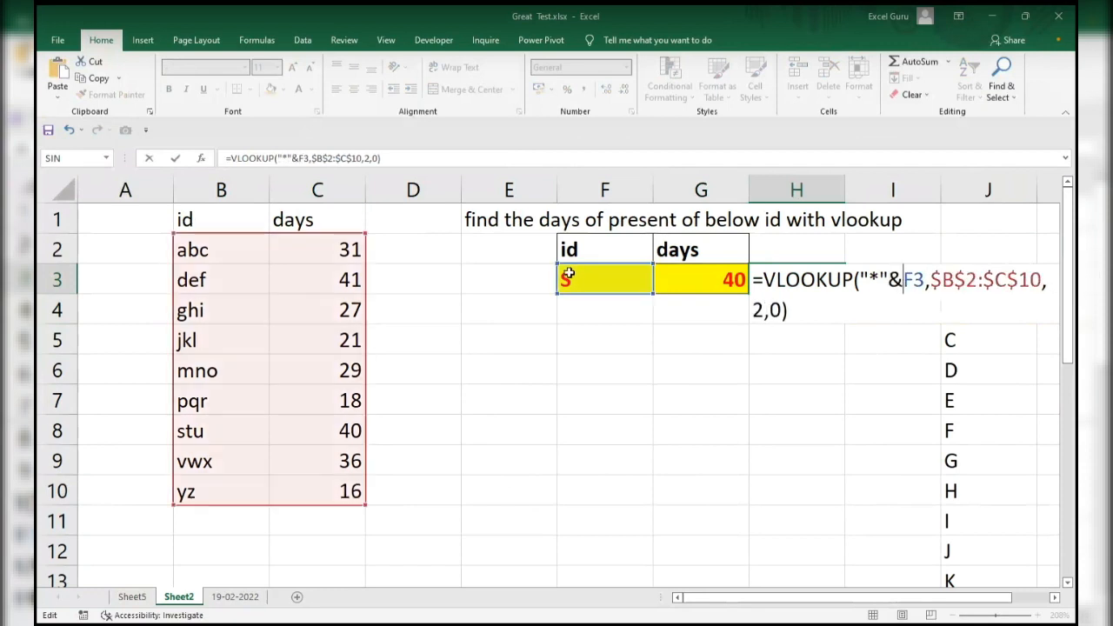
# - Append the wildcard &"*" after F3 in the H3 lookup value, commit the formula and review it
pyautogui.click(925, 279)
pyautogui.write('&"')
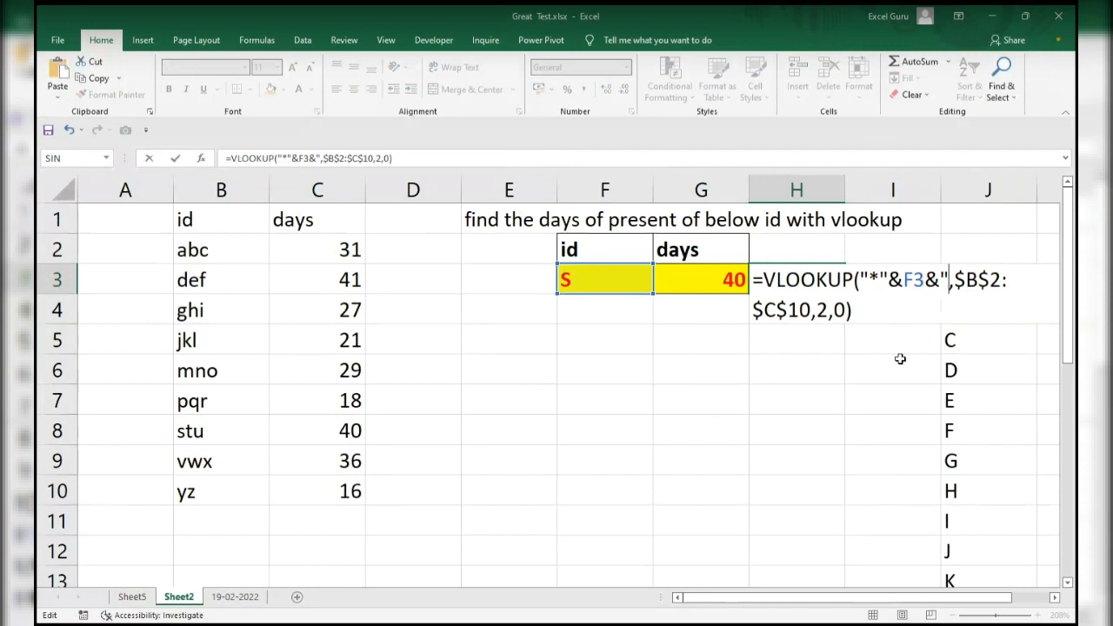
pyautogui.write('*"')
pyautogui.write('"')
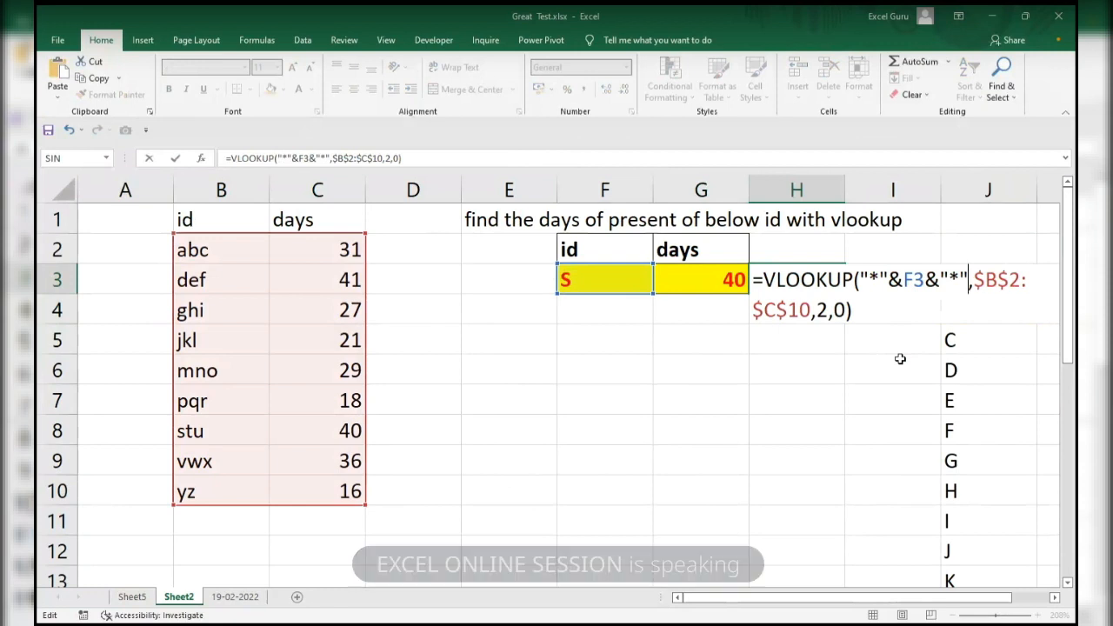
pyautogui.press('Return')
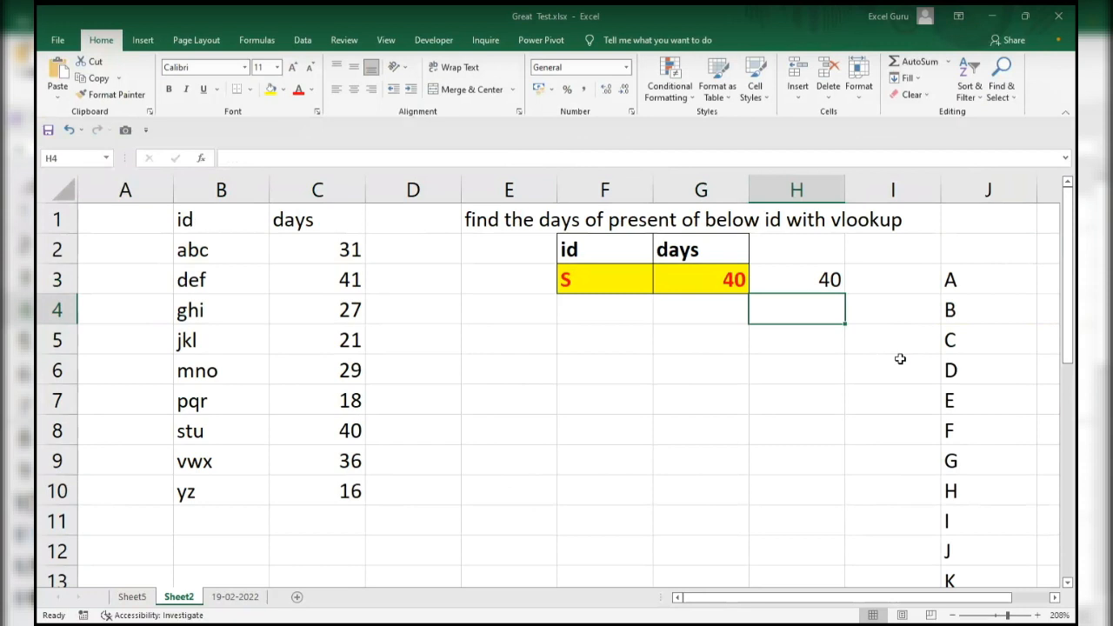
pyautogui.press('Up')
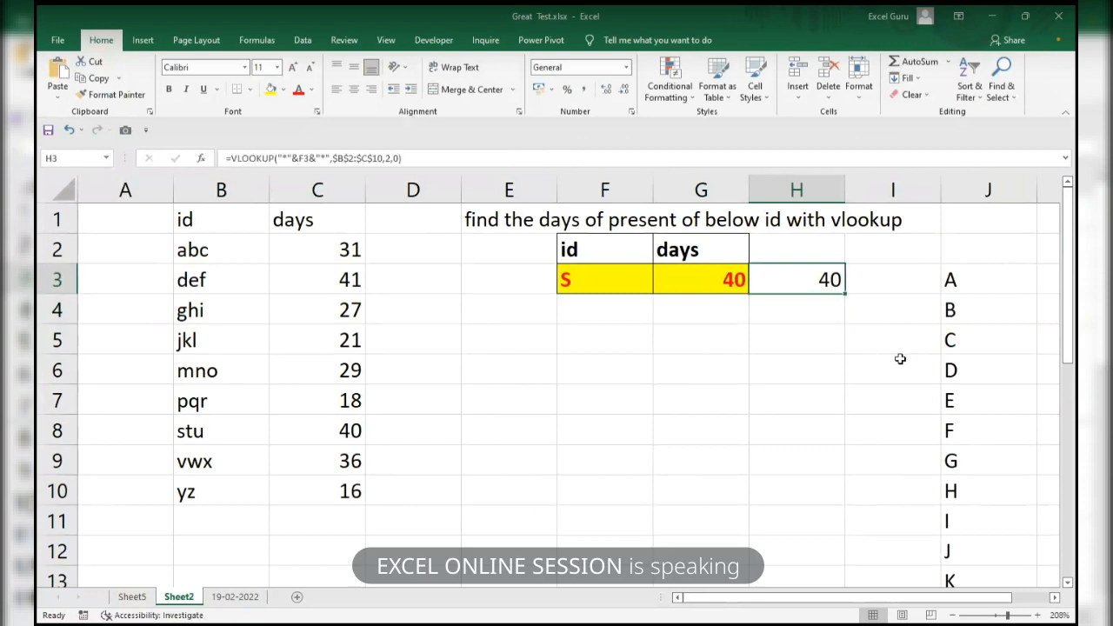
pyautogui.press('F2')
pyautogui.press('Return')
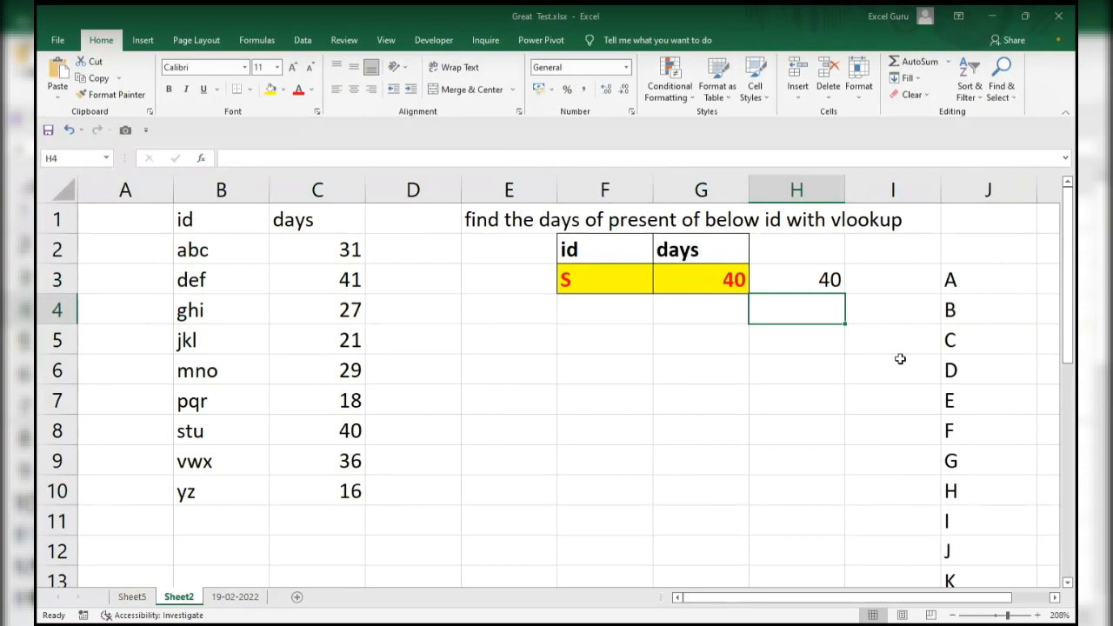
# - Start a MATCH formula in G4 with "*"&F3&"*" as the lookup value
pyautogui.press('Left')
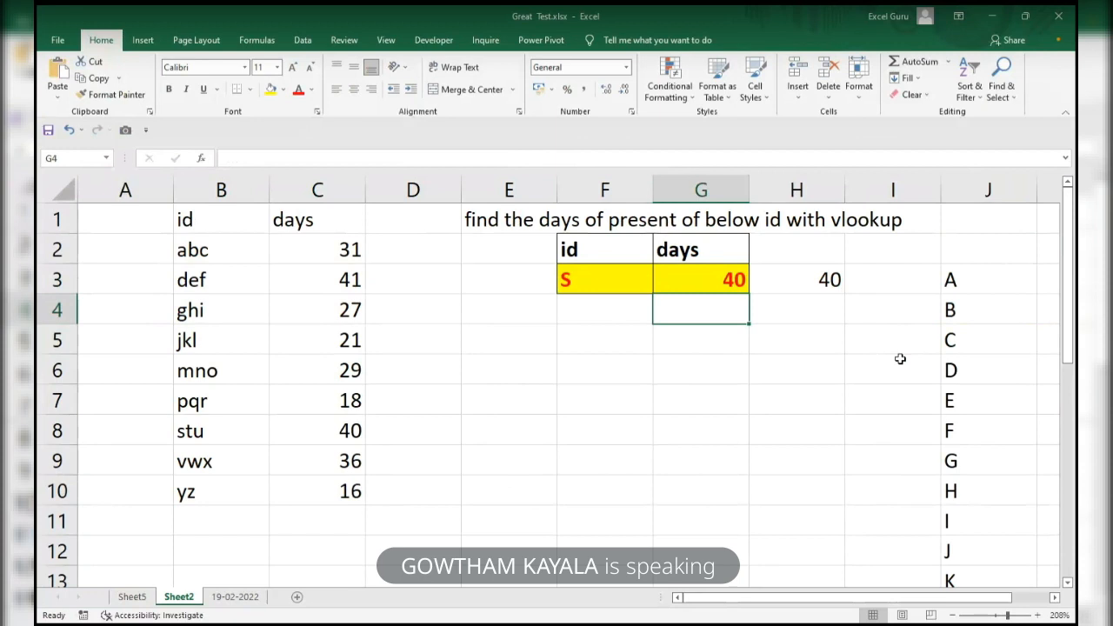
pyautogui.write('=')
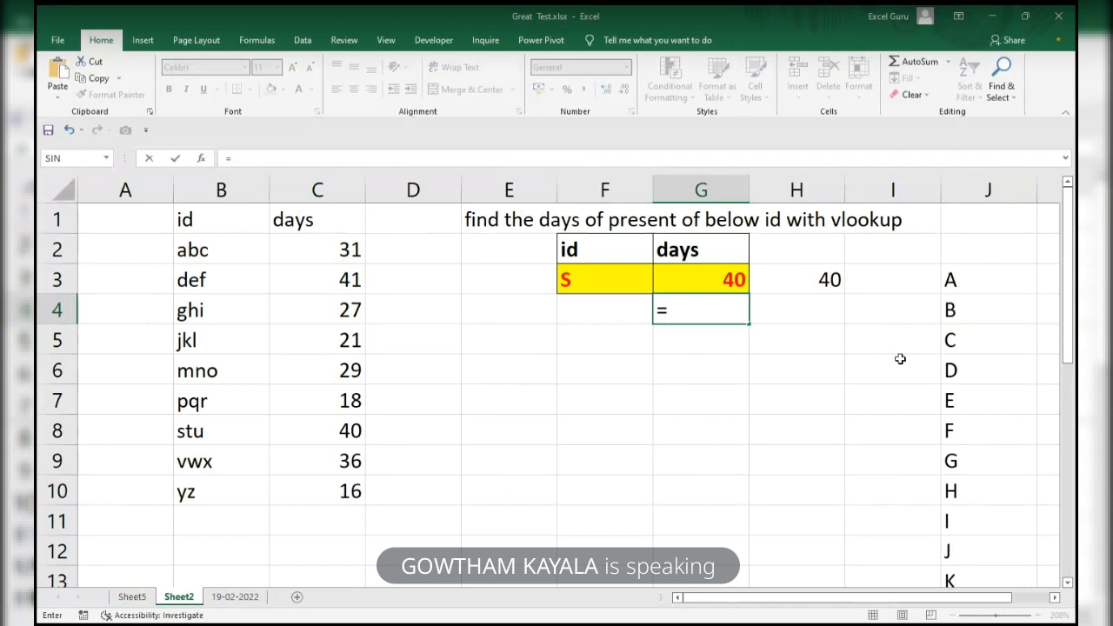
pyautogui.write('match')
pyautogui.press('Tab')
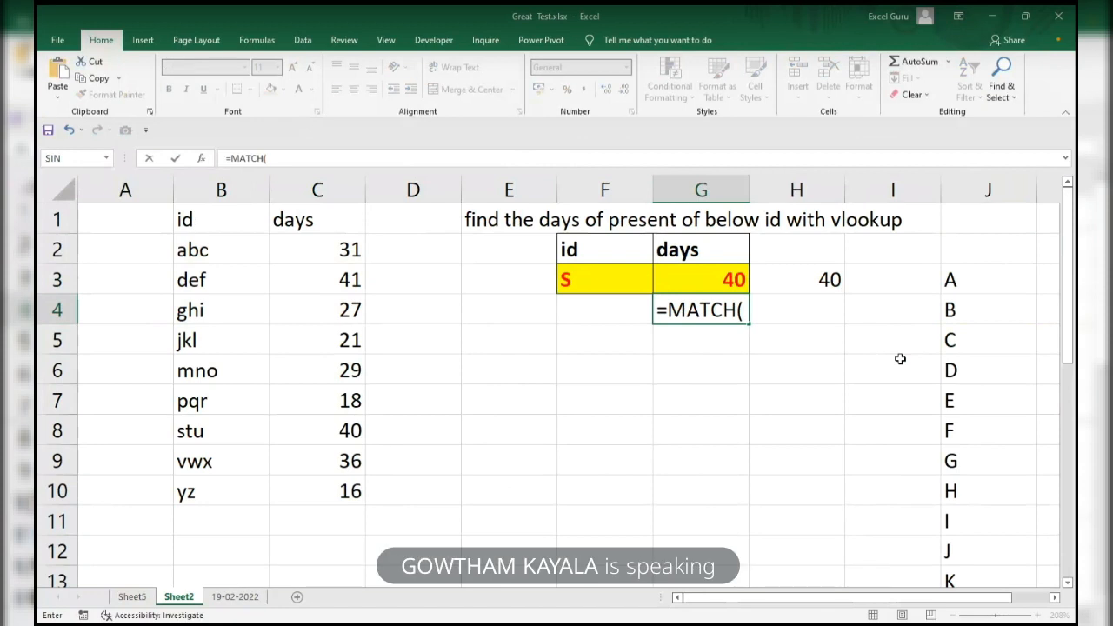
pyautogui.write('"*')
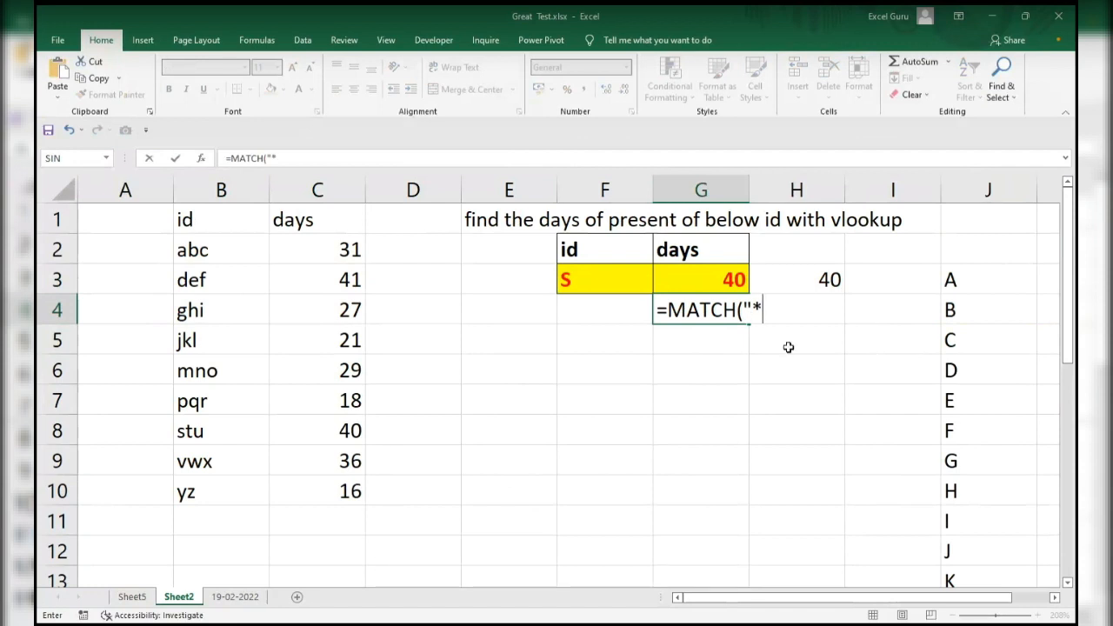
pyautogui.click(617, 277)
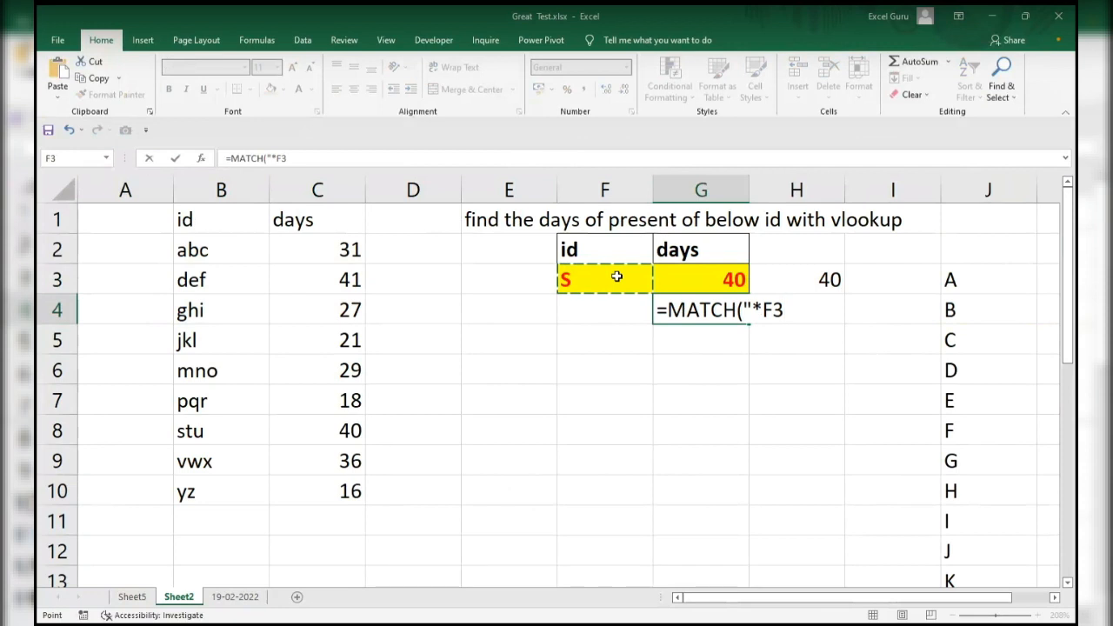
pyautogui.press('BackSpace')
pyautogui.press('BackSpace')
pyautogui.write('"')
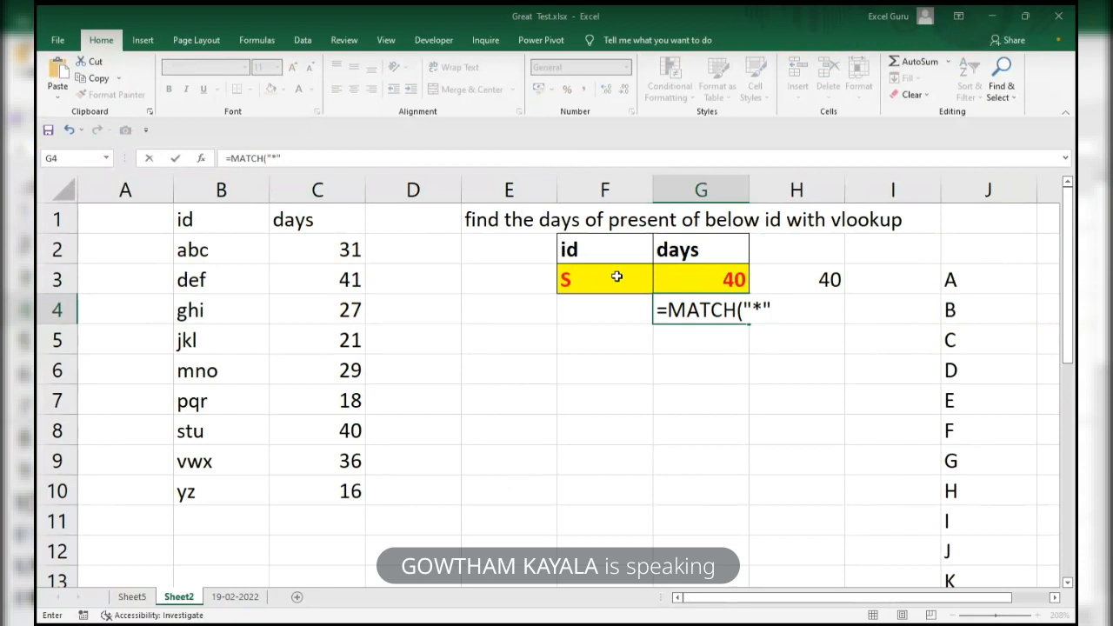
pyautogui.write('&')
pyautogui.click(619, 277)
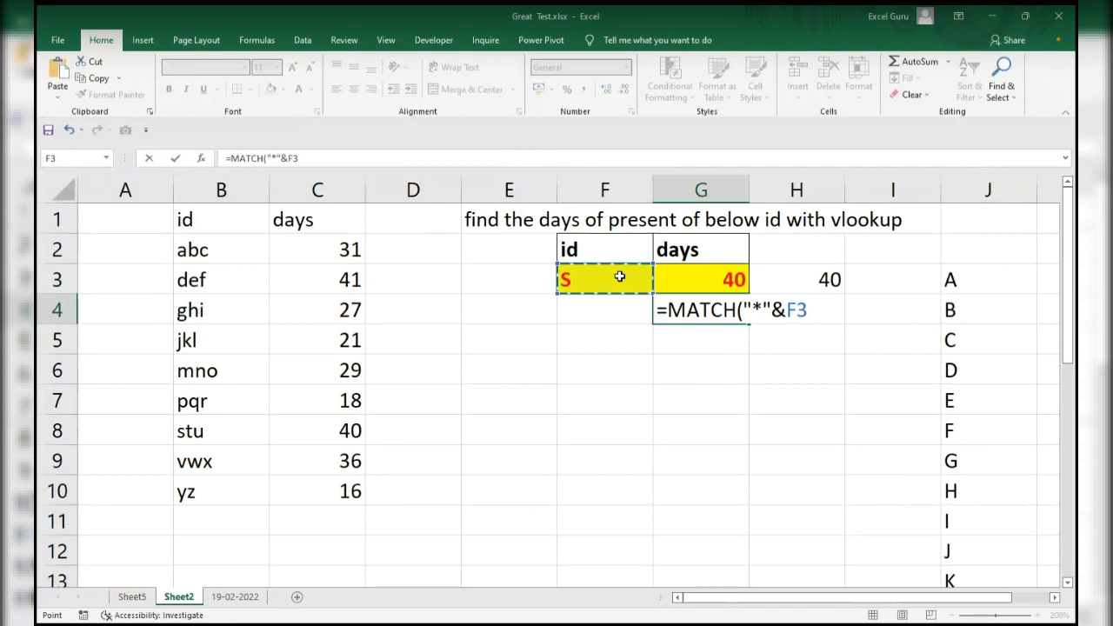
pyautogui.write('&"')
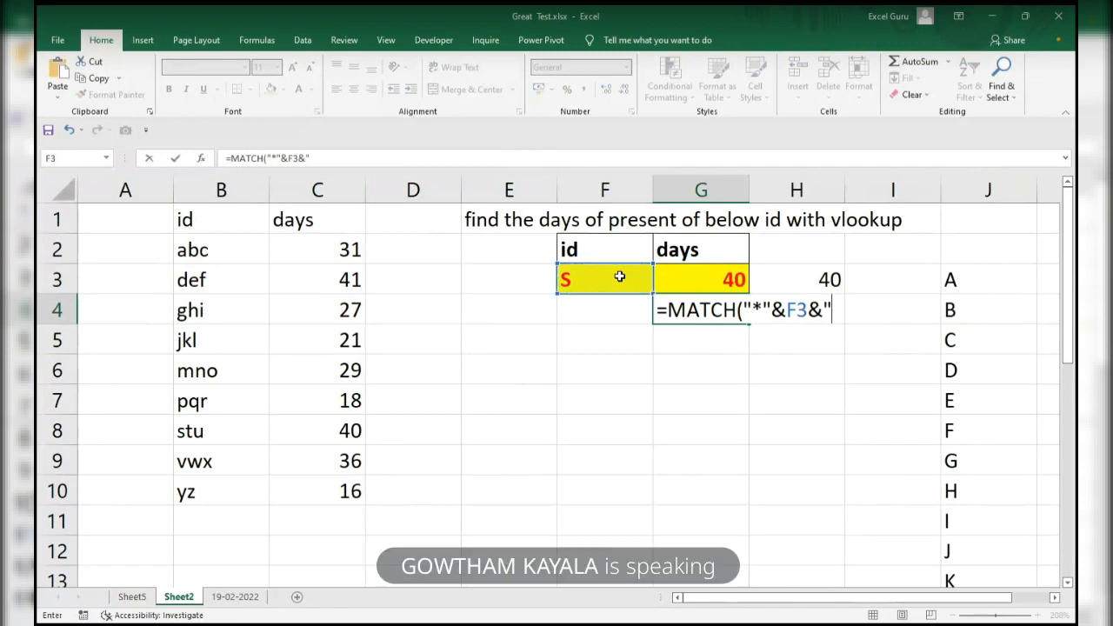
pyautogui.write('*",')
# - Set the MATCH lookup array to the absolute id range $B$2:$B$10 with match type 0, and preview what the formula evaluates to
pyautogui.moveTo(201, 250); pyautogui.dragTo(179, 490)
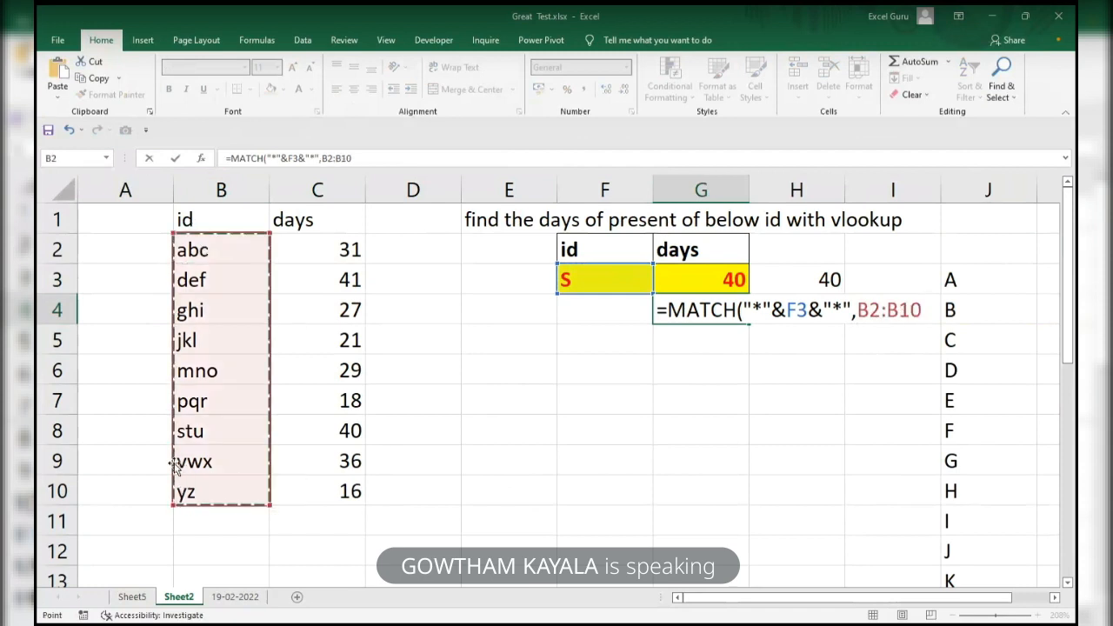
pyautogui.press('F4')
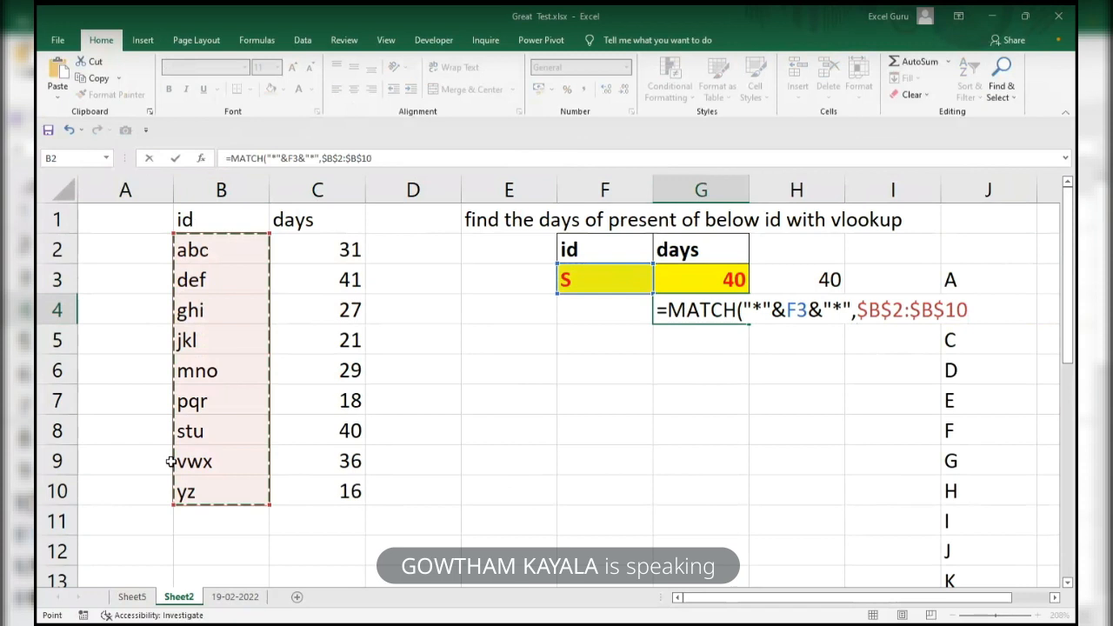
pyautogui.write(',')
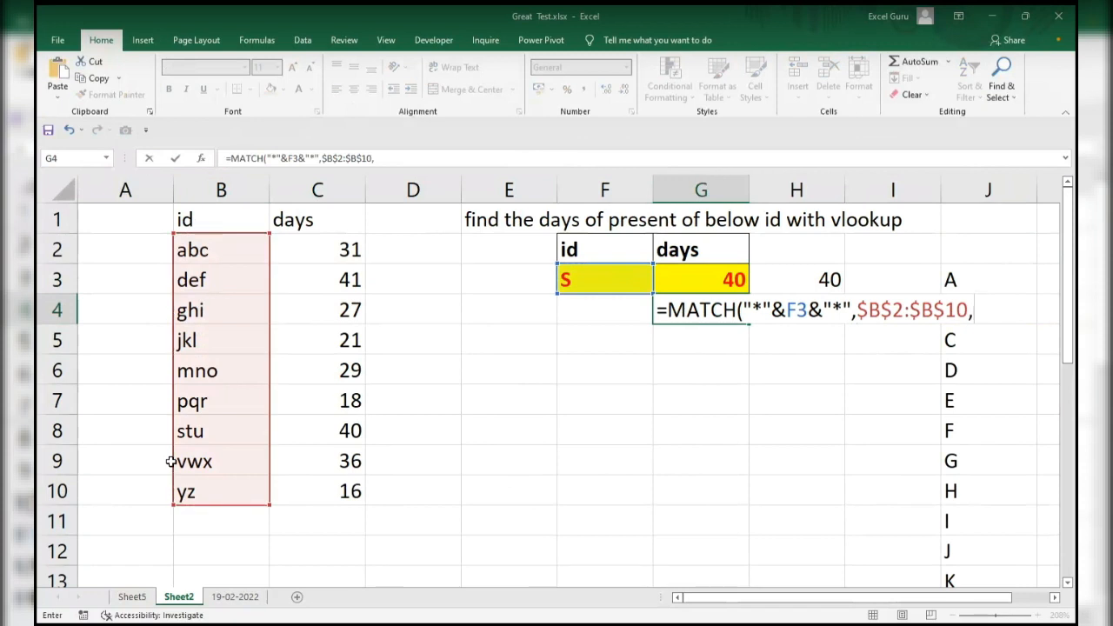
pyautogui.write('0)')
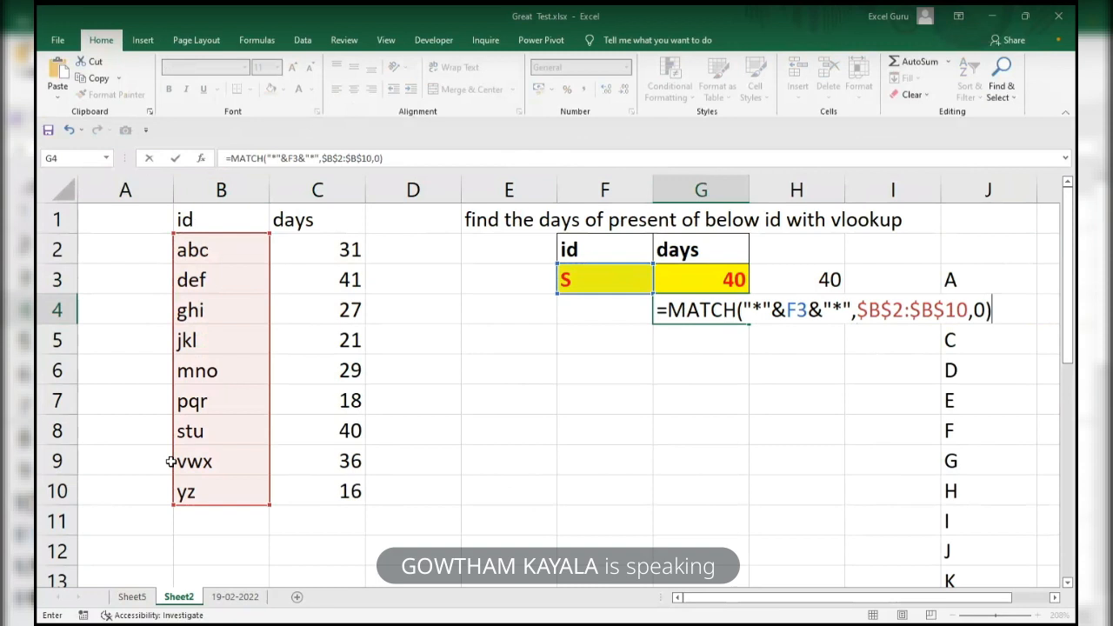
pyautogui.press('F9')
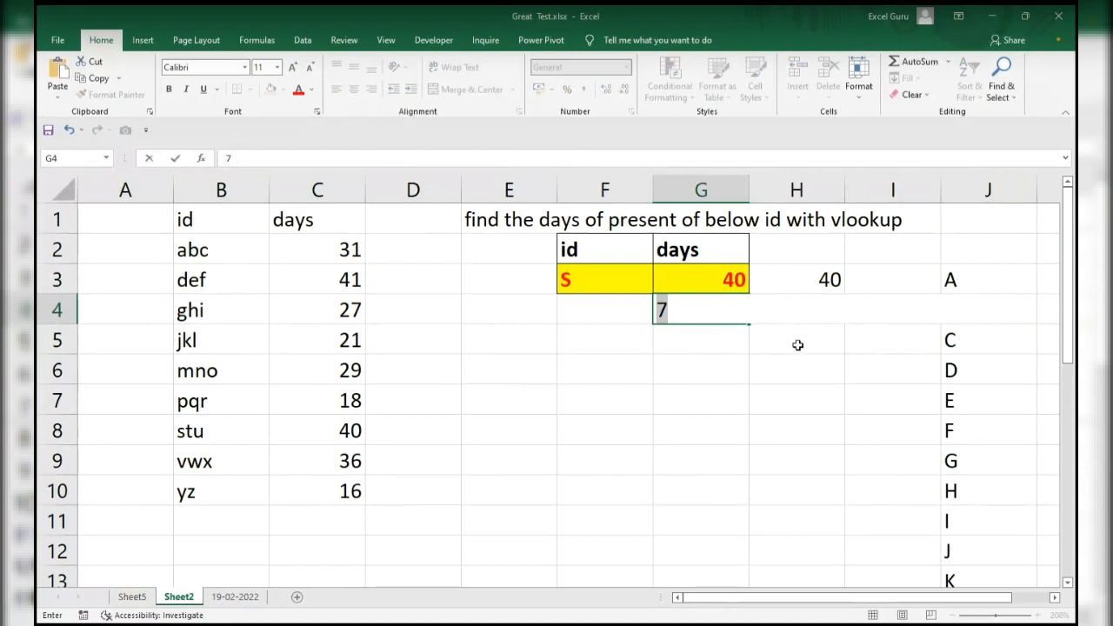
pyautogui.write('=MATCH("*"&F3&"*",$B$2:$B$10,0)')
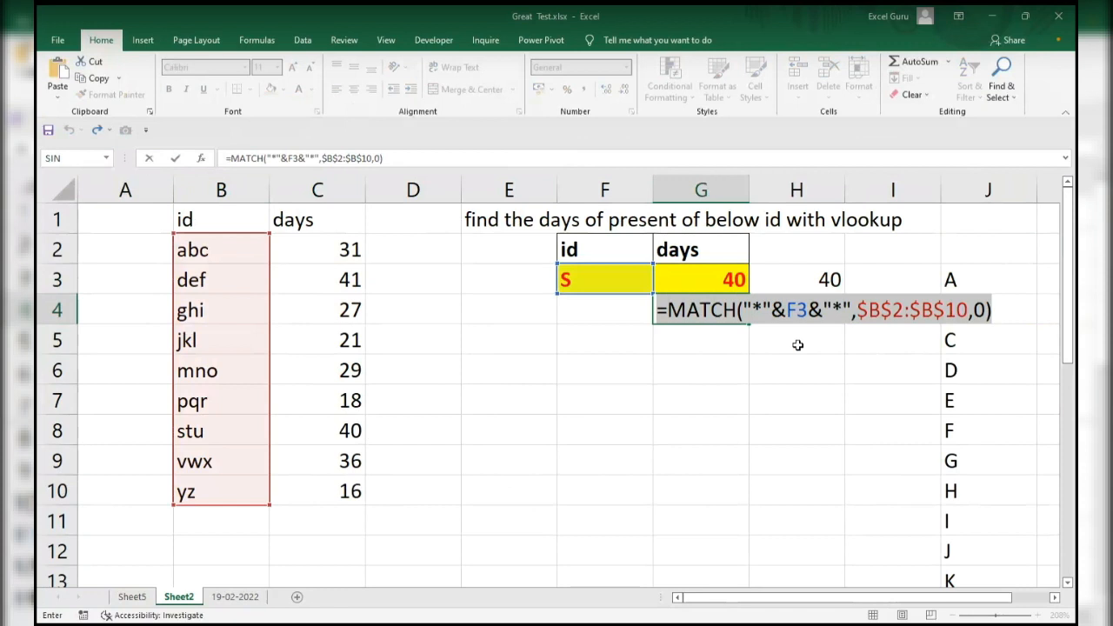
# - Wrap the G4 MATCH in an INDEX over the absolute days range $C$2:$C$10 and commit the formula
pyautogui.click(673, 310)
pyautogui.write('inde')
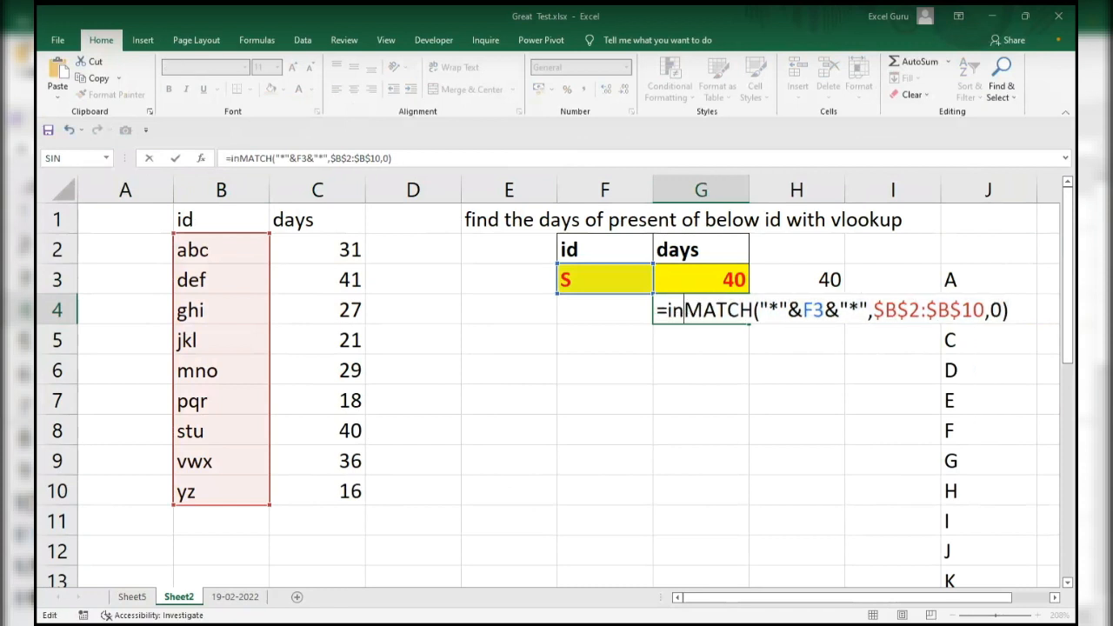
pyautogui.write('x')
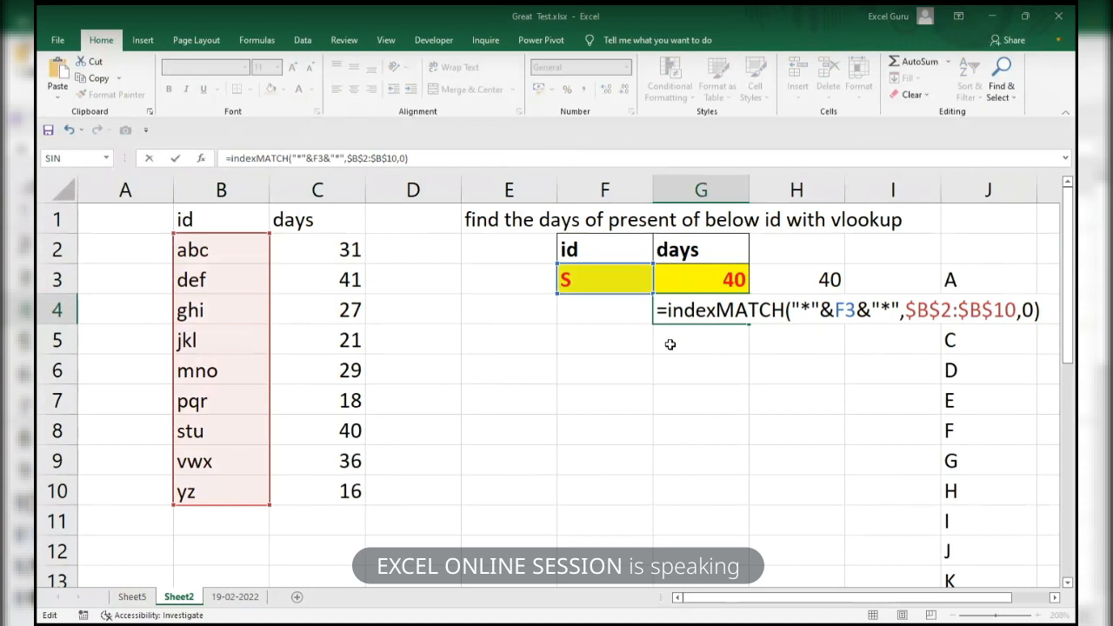
pyautogui.write('(')
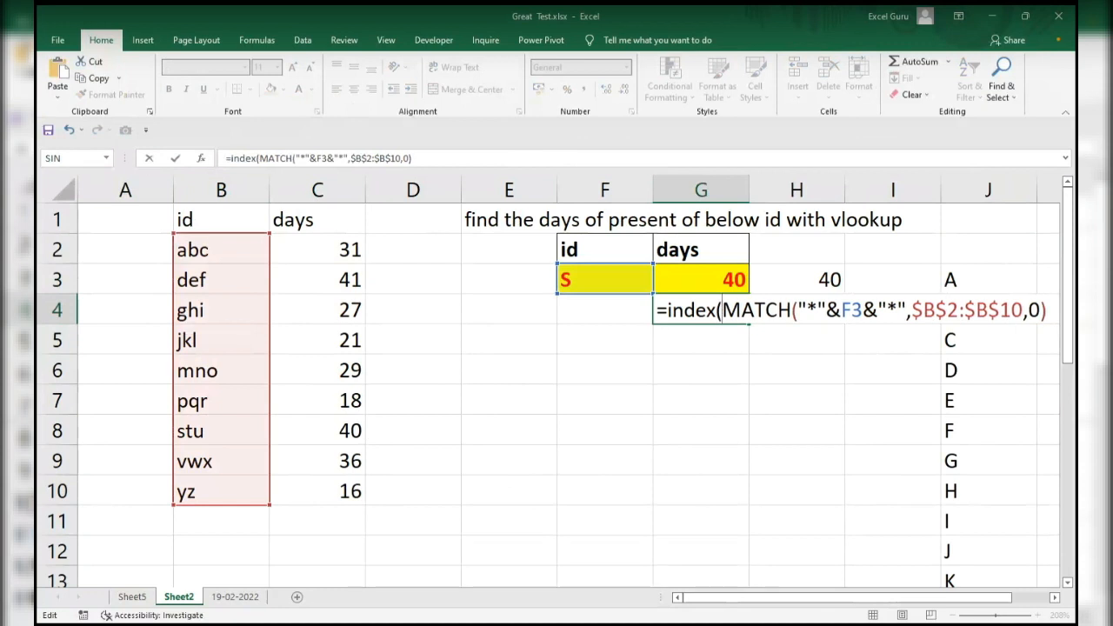
pyautogui.moveTo(345, 248); pyautogui.dragTo(340, 484)
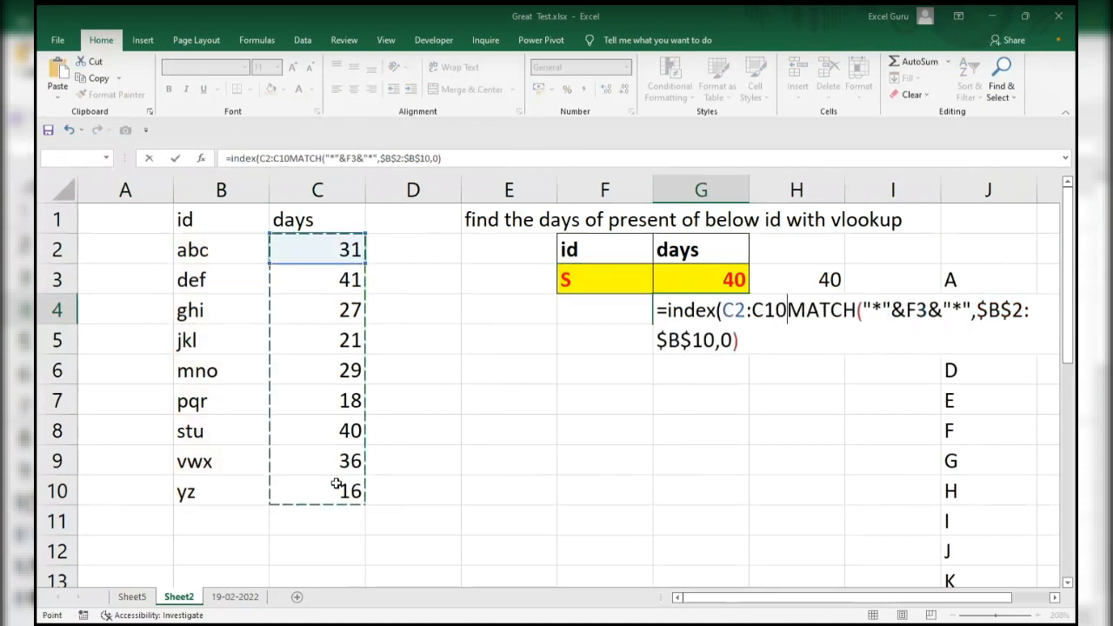
pyautogui.press('F4')
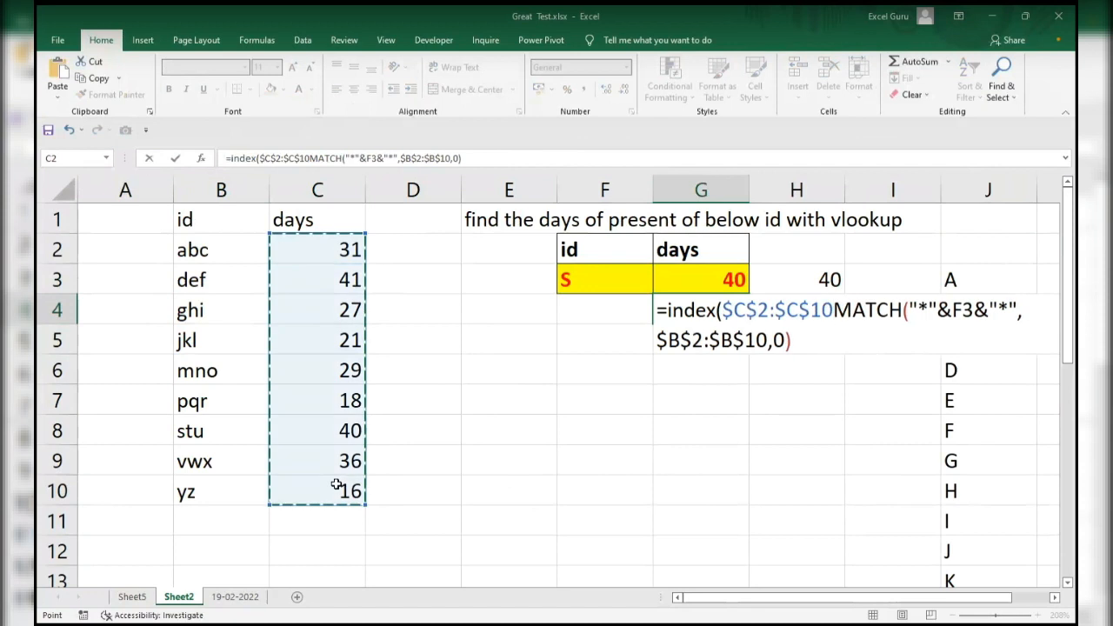
pyautogui.write(',')
pyautogui.click(814, 343)
pyautogui.write(')')
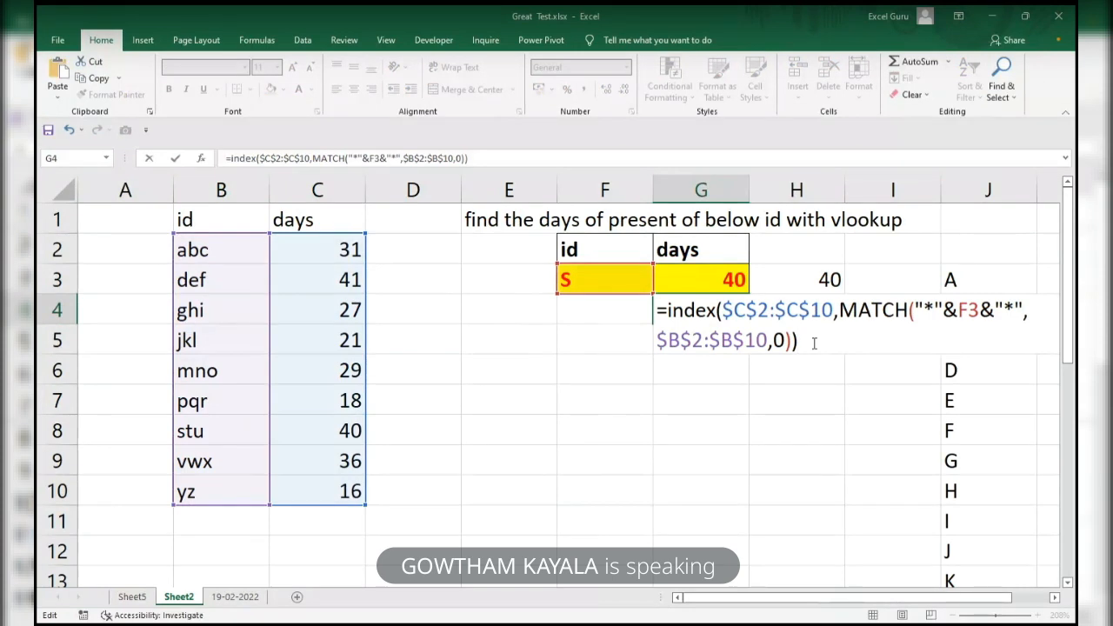
pyautogui.press('Return')
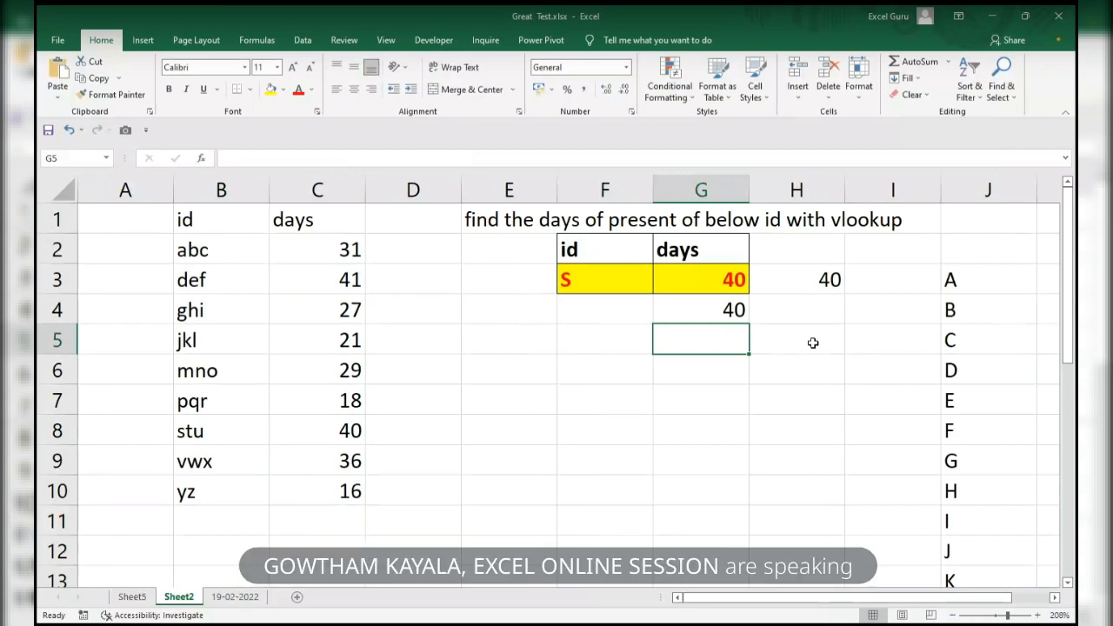
# - Check the G4 result for the id in F3 against the stu row by selecting B8:C8
pyautogui.press('Left')
pyautogui.press('Left')
pyautogui.press('Left')
pyautogui.press('Left')
pyautogui.press('Right')
pyautogui.press('Right')
pyautogui.press('Right')
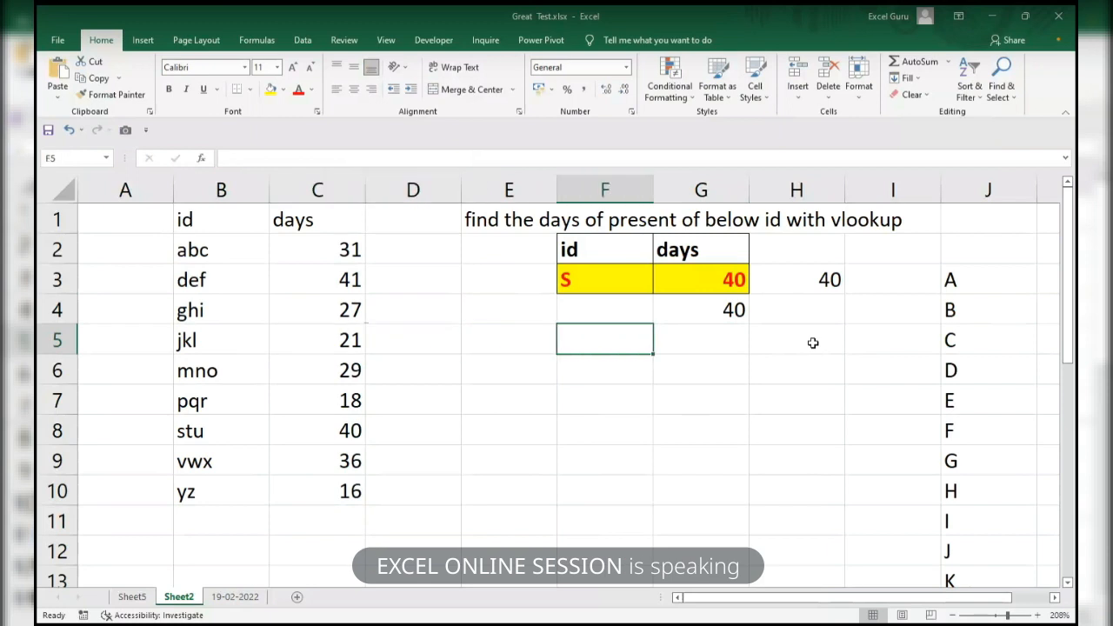
pyautogui.press('Up')
pyautogui.press('Up')
pyautogui.press('Left')
pyautogui.press('Left')
pyautogui.press('Left')
pyautogui.press('Left')
pyautogui.press('Down')
pyautogui.press('Down')
pyautogui.press('Down')
pyautogui.press('Down')
pyautogui.press('Down')
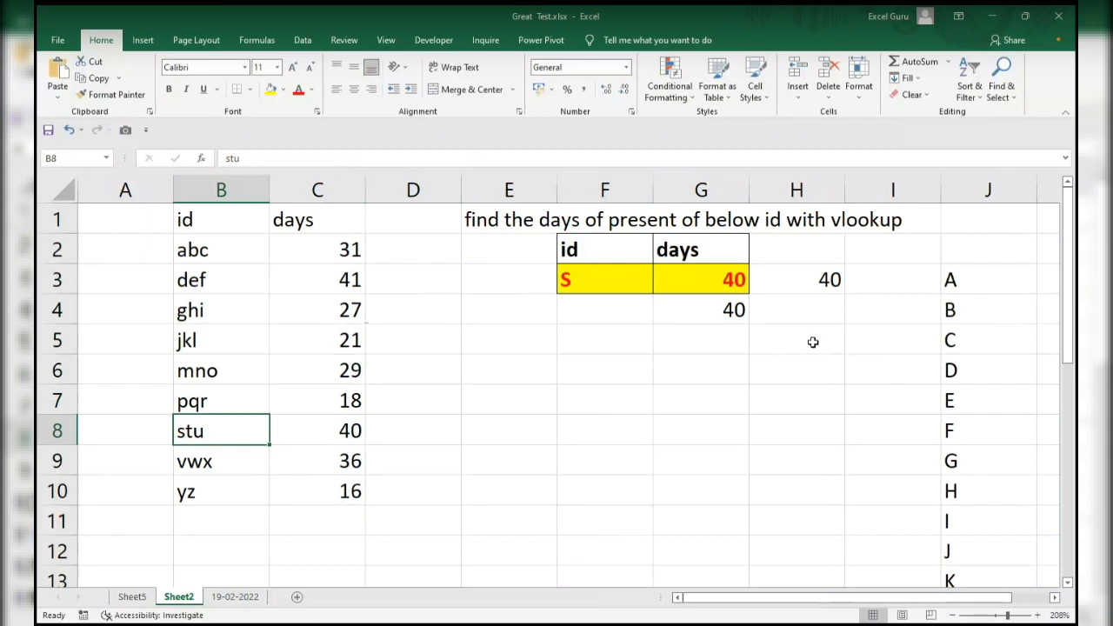
pyautogui.hotkey('shift', 'Right')
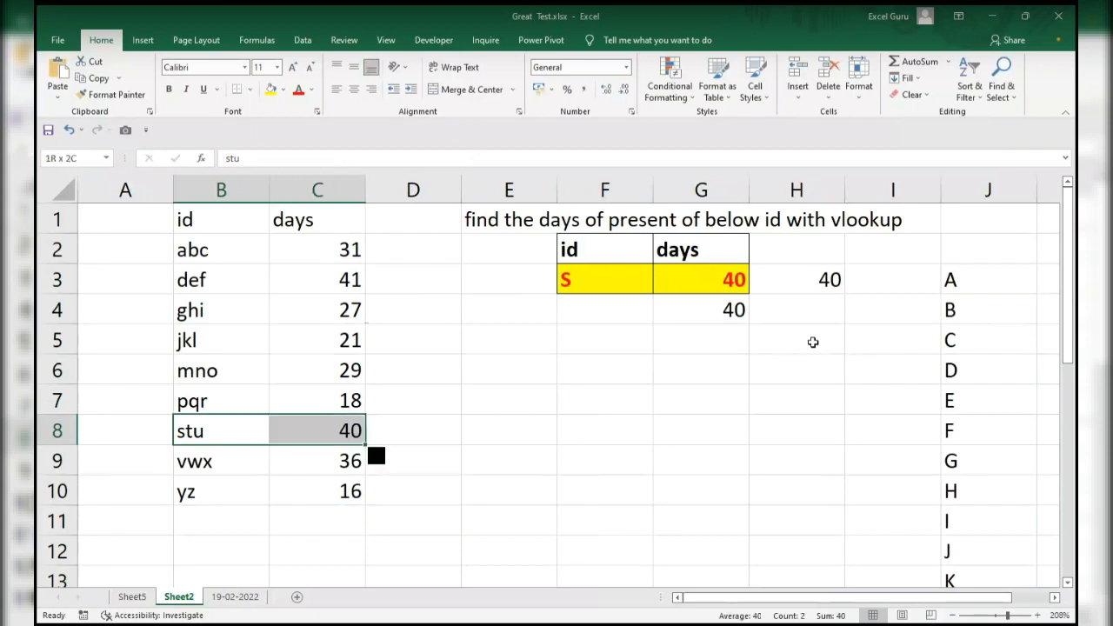
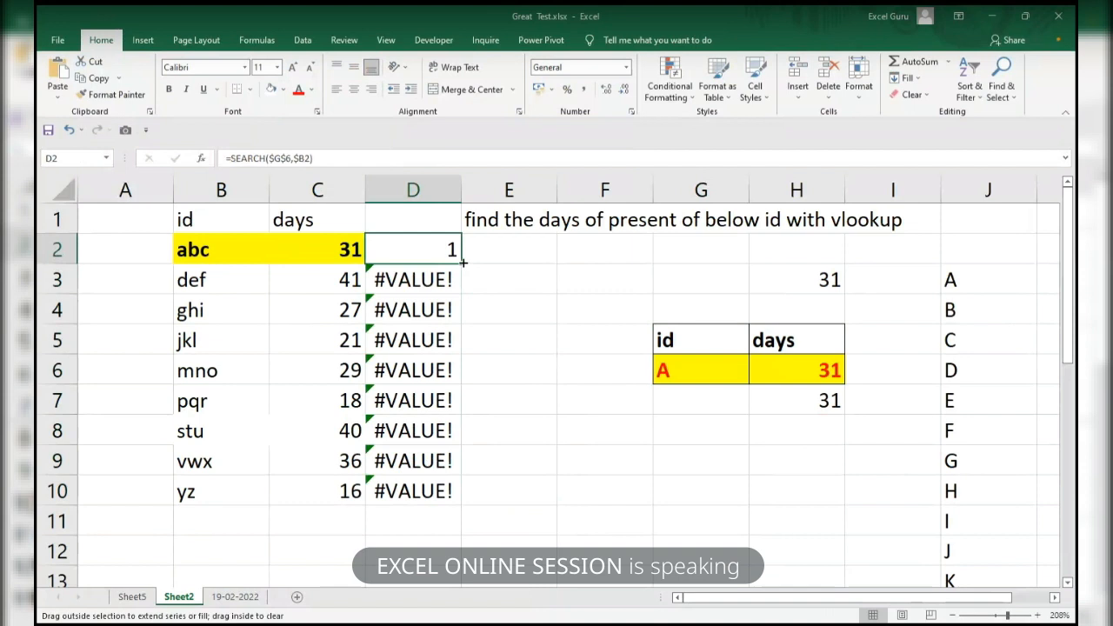
# - Open D2 and select its entire formula text =SEARCH($G$6,$B2), leaving the cell's content as it is
pyautogui.click(426, 254)
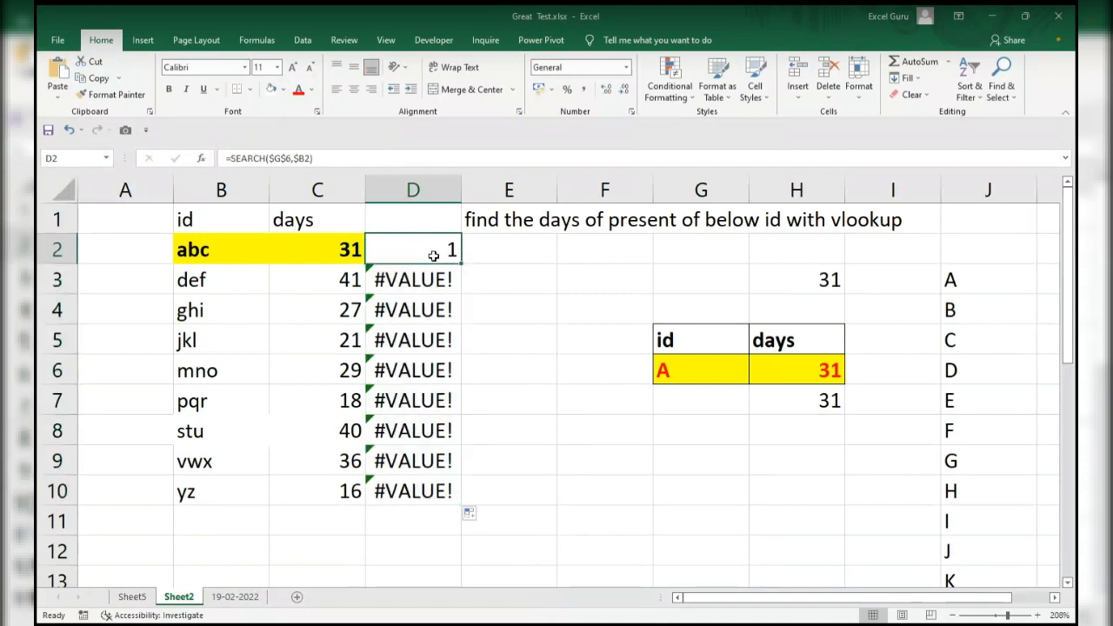
pyautogui.doubleClick(434, 255)
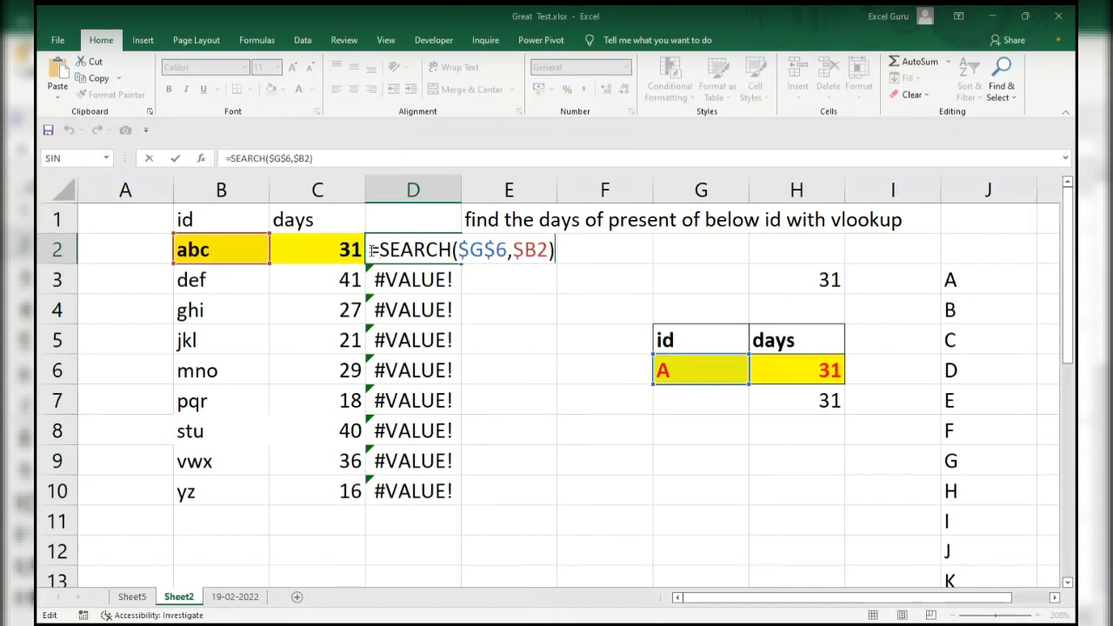
pyautogui.moveTo(369, 249); pyautogui.dragTo(566, 250)
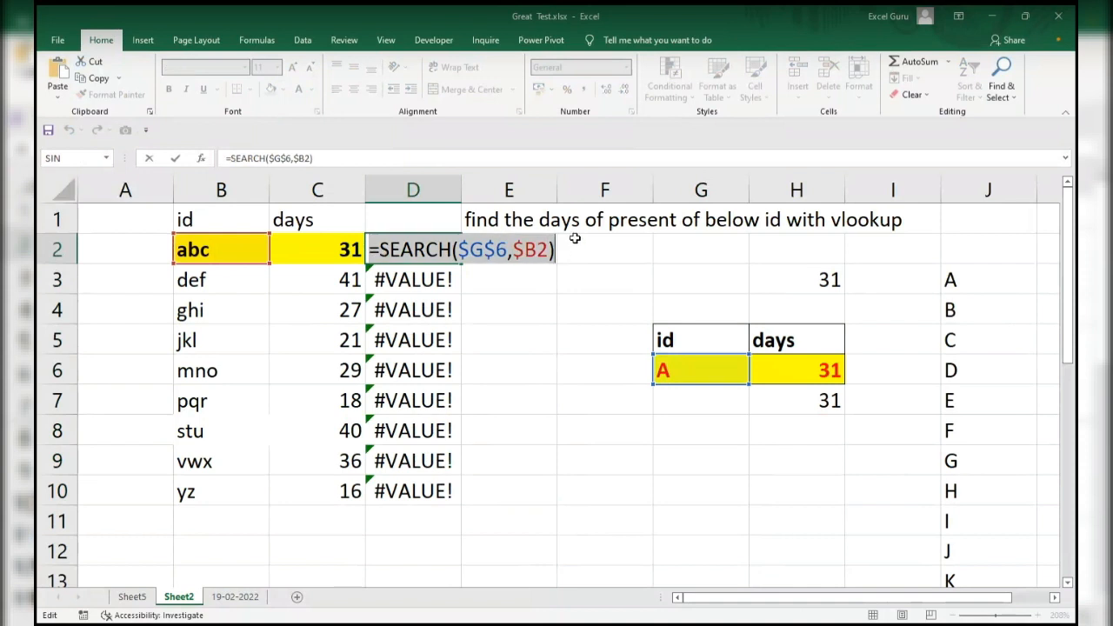
pyautogui.hotkey('ctrl', 'Return')
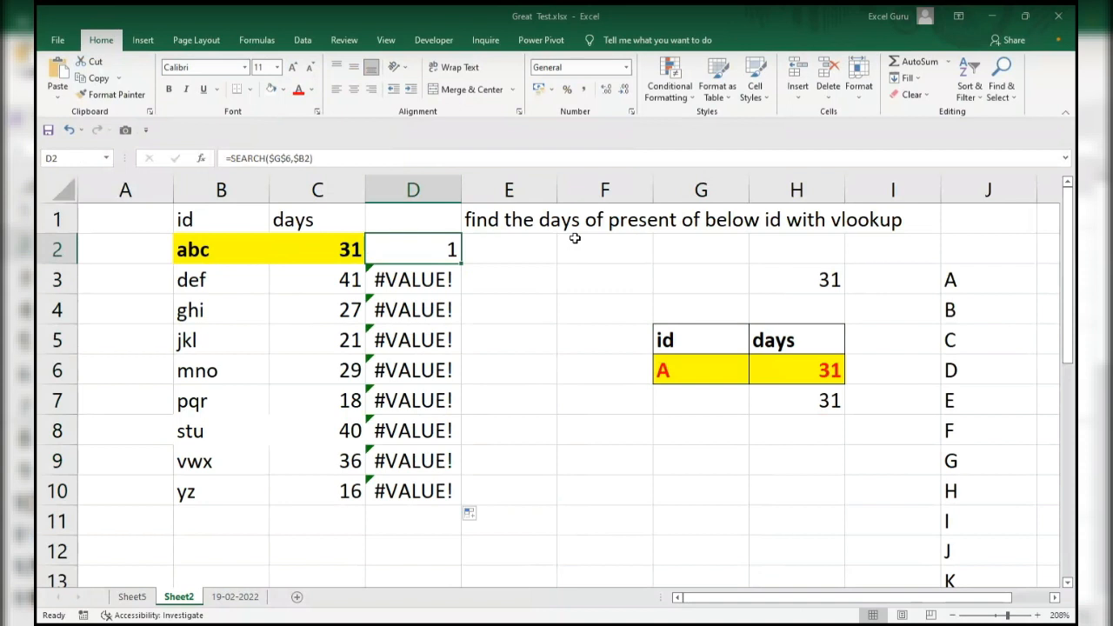
# - Clear the conditional formatting rules from the id and days data in B2:C10
pyautogui.moveTo(208, 251); pyautogui.dragTo(332, 482)
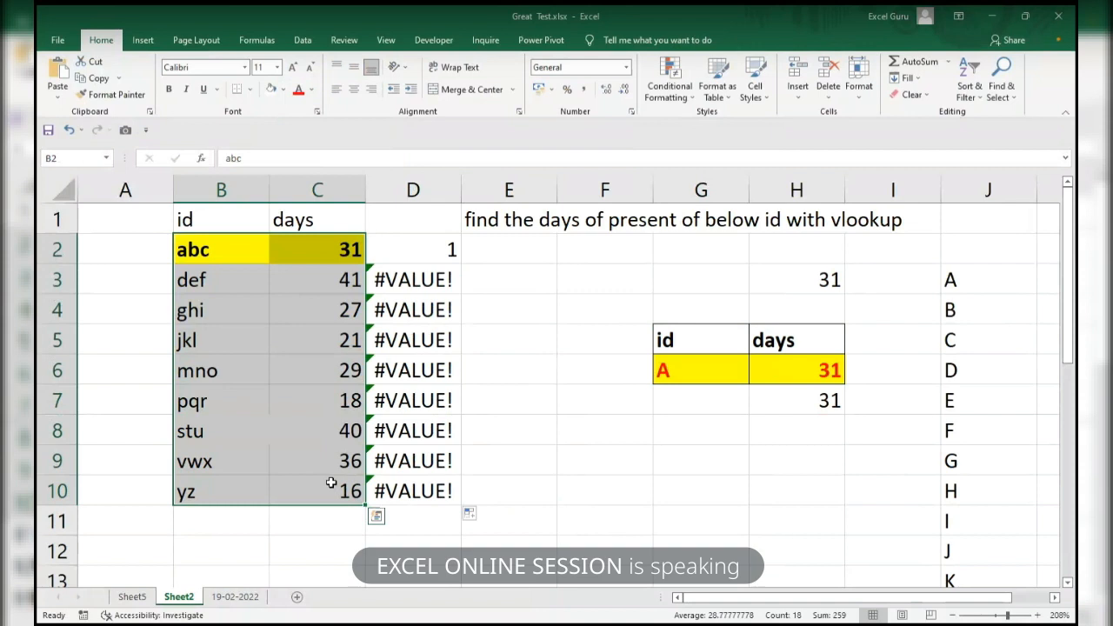
pyautogui.press('alt')
pyautogui.press('h')
pyautogui.press('l')
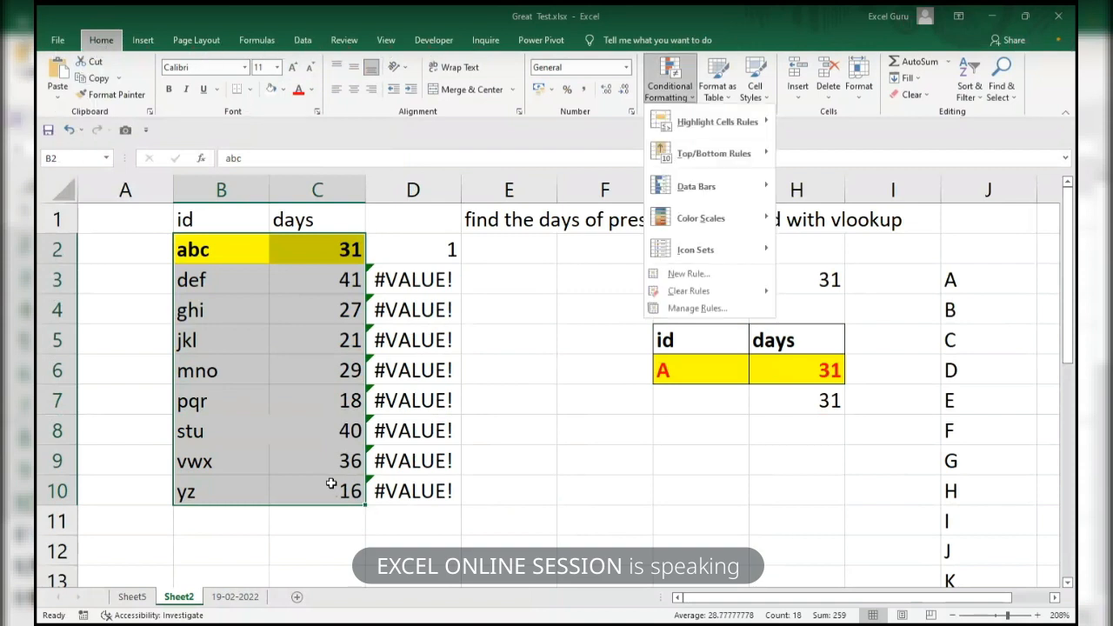
pyautogui.press('c')
pyautogui.press('s')
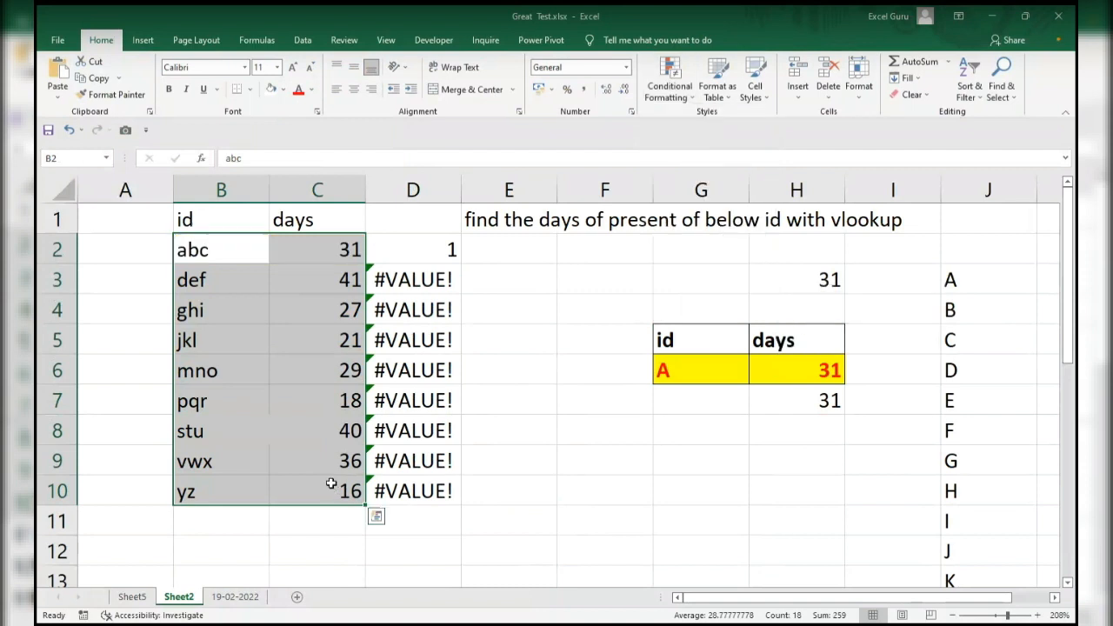
# - Add a new conditional formatting rule to the id range B2:B10 that fills the matching id yellow
pyautogui.moveTo(197, 252); pyautogui.dragTo(206, 483)
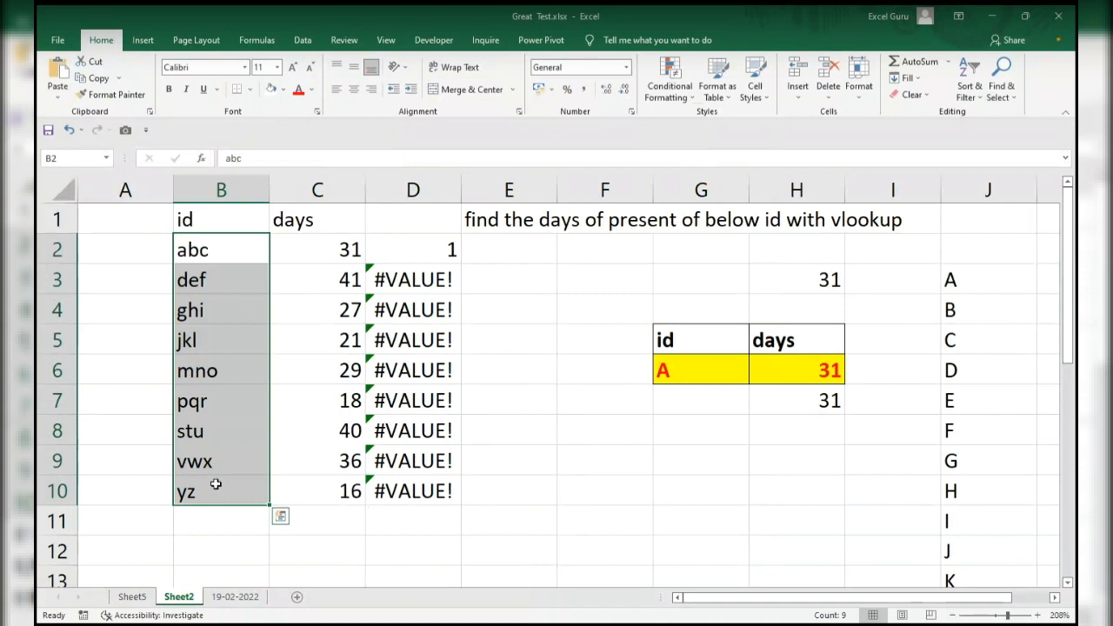
pyautogui.press('alt')
pyautogui.press('h')
pyautogui.press('l')
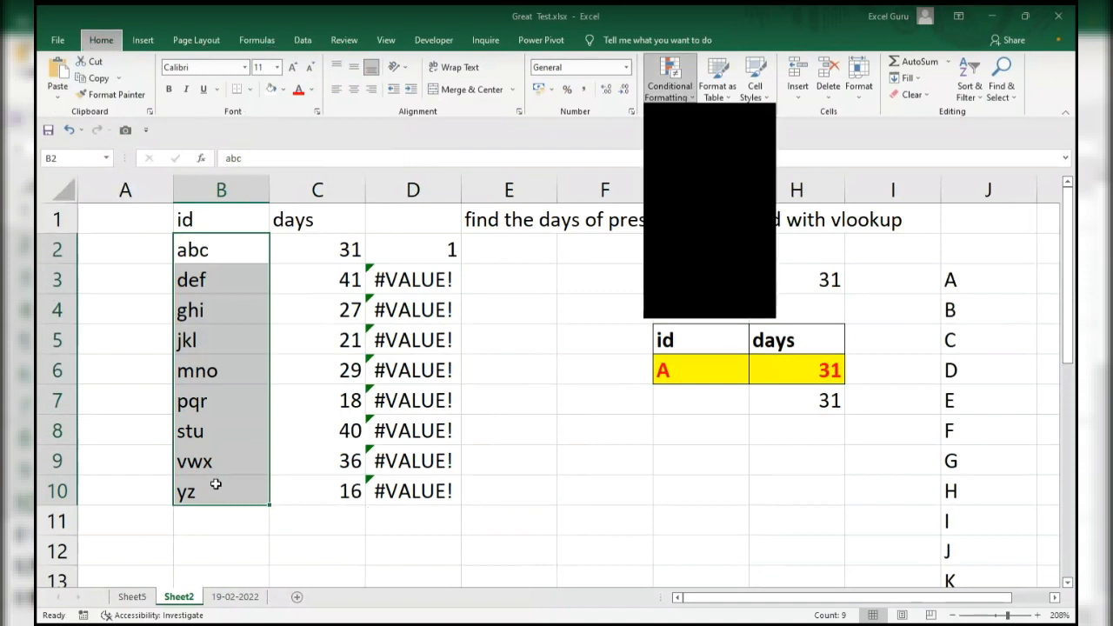
pyautogui.press('n')
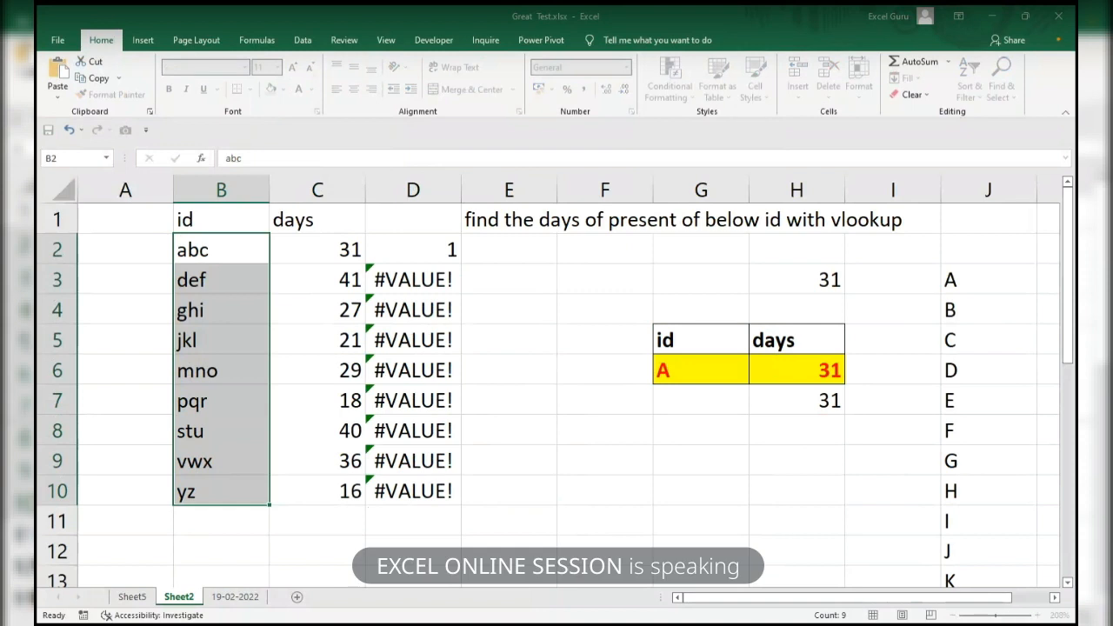
pyautogui.click(887, 513)
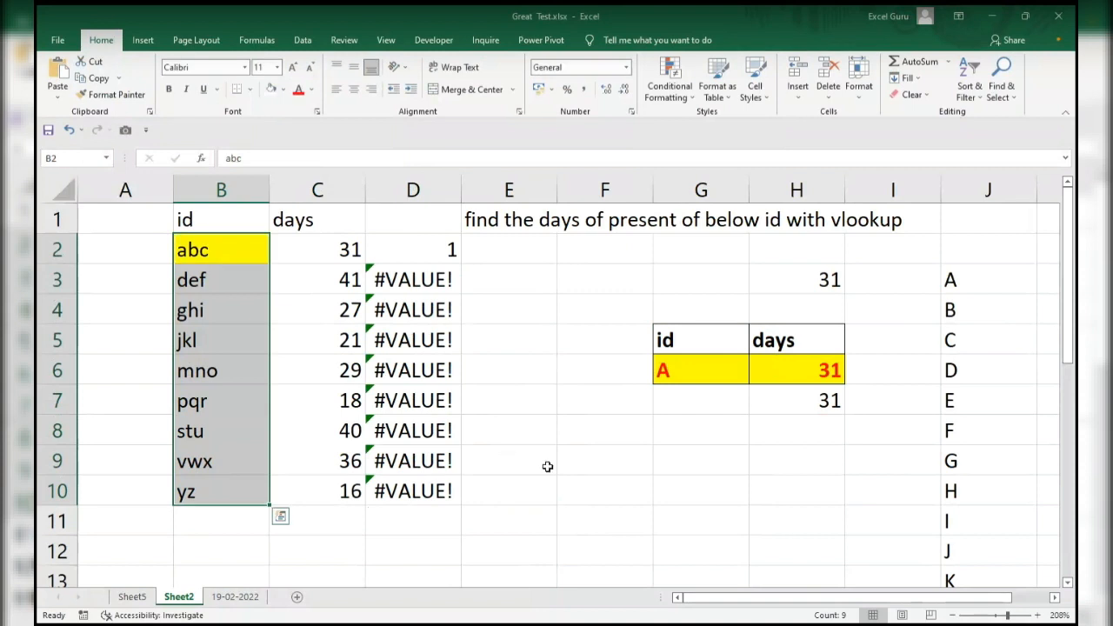
# - Add a Text that Contains highlight rule with light red fill and dark red text to B2:B10, referencing cell G6
pyautogui.click(682, 94)
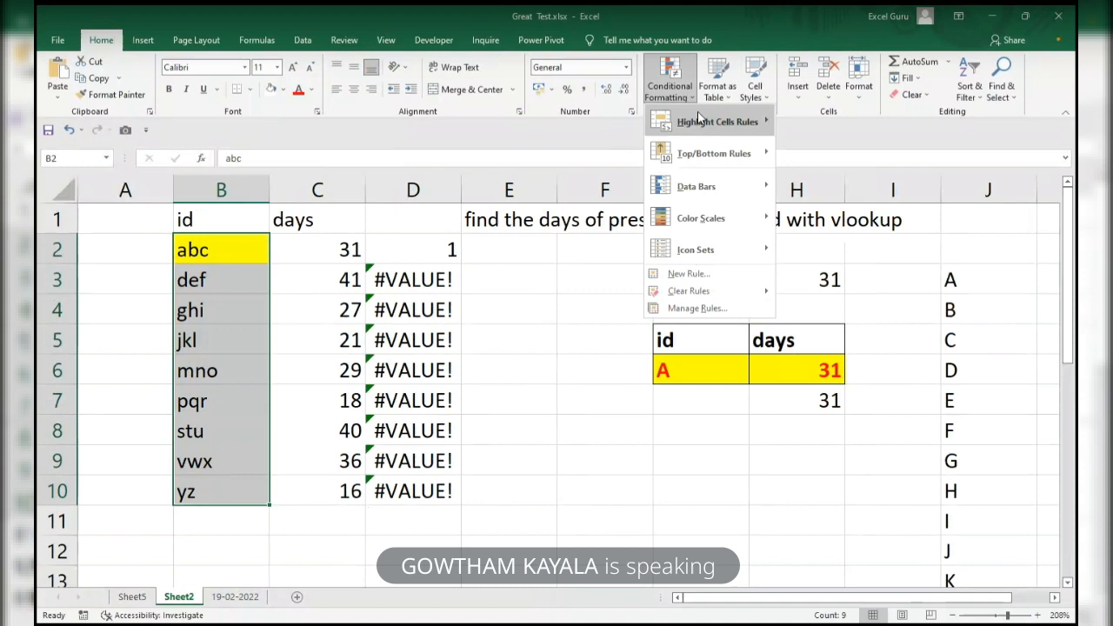
pyautogui.moveTo(700, 120)
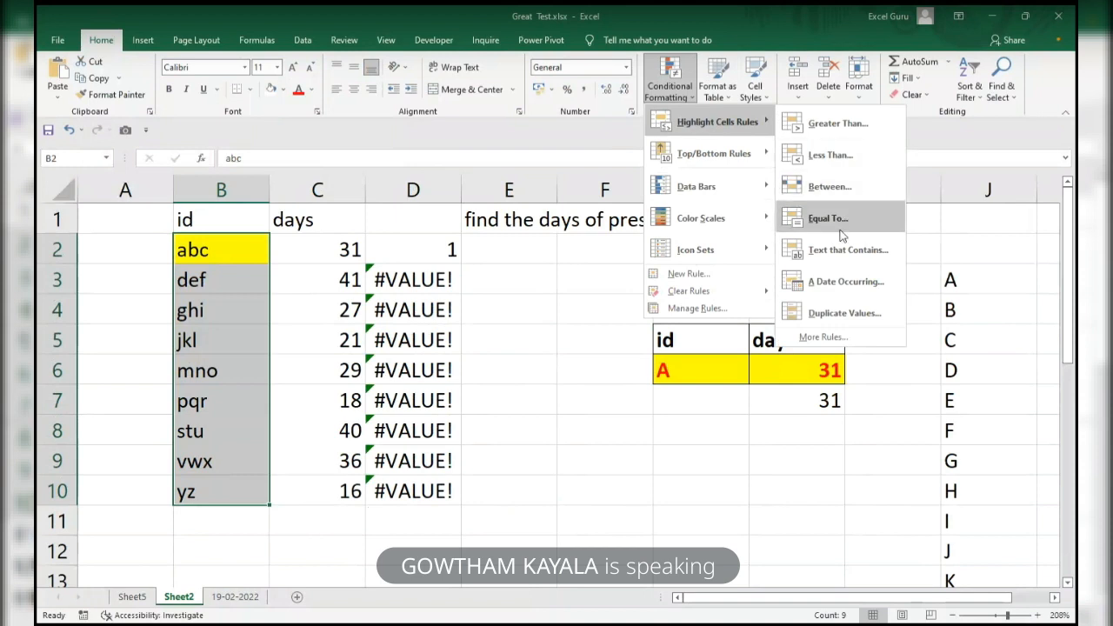
pyautogui.click(837, 251)
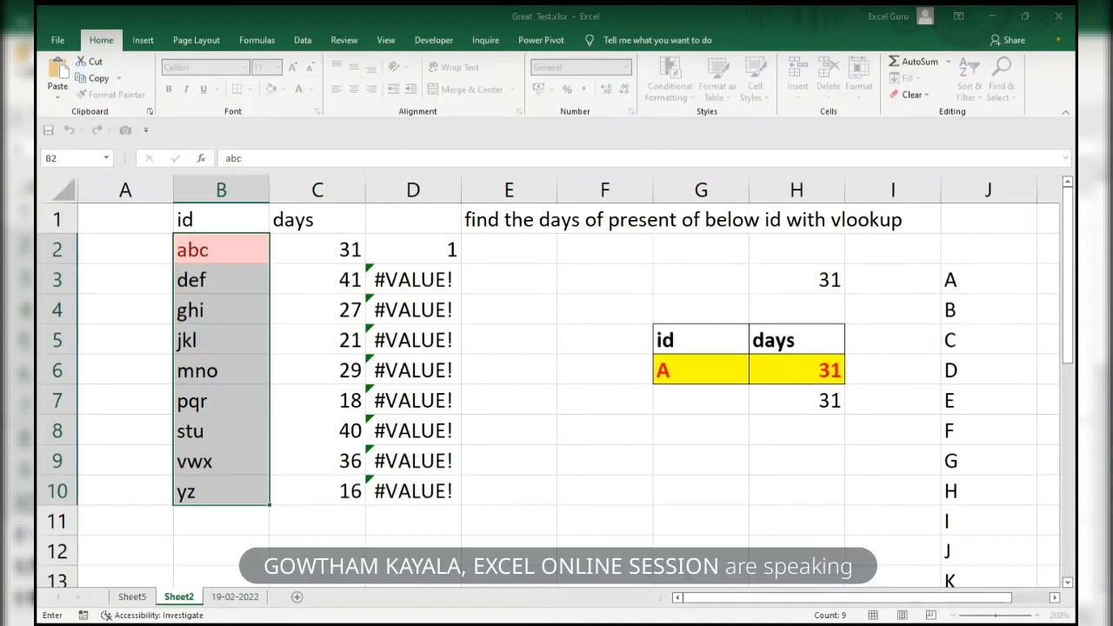
pyautogui.click(687, 369)
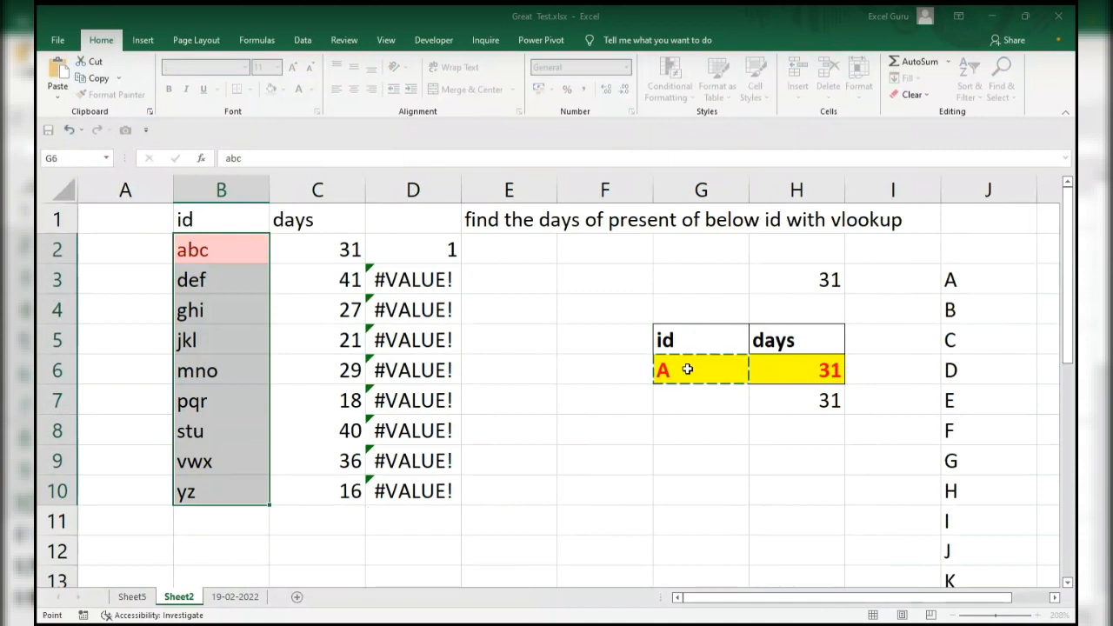
pyautogui.click(813, 531)
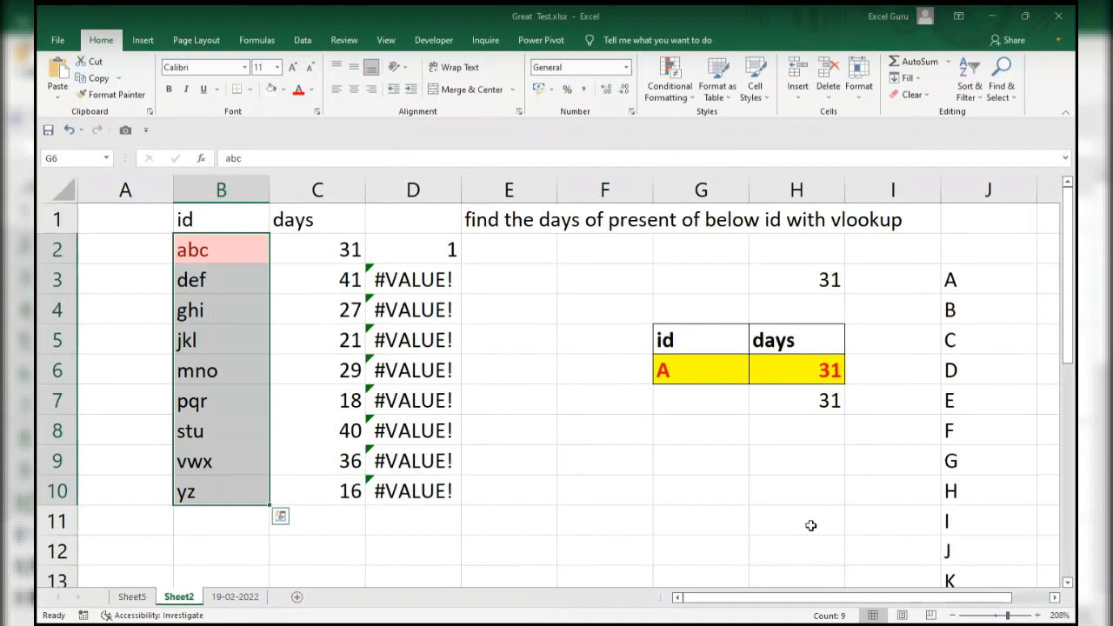
# - Test the id highlighting by choosing C and H in turn as the lookup id in G6
pyautogui.click(726, 365)
pyautogui.click(756, 377)
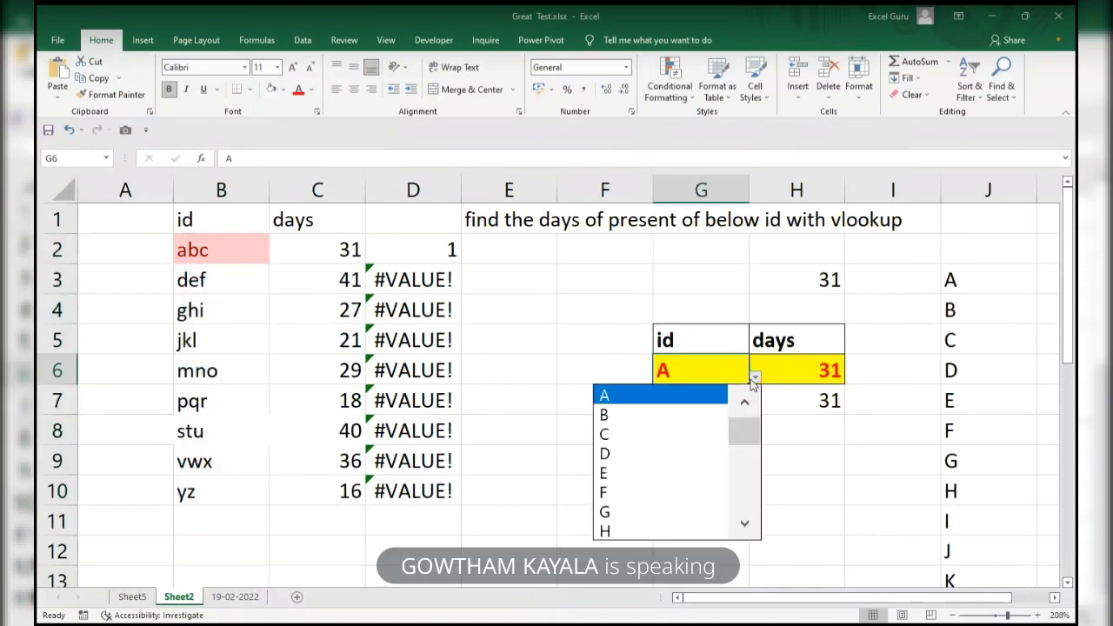
pyautogui.click(630, 434)
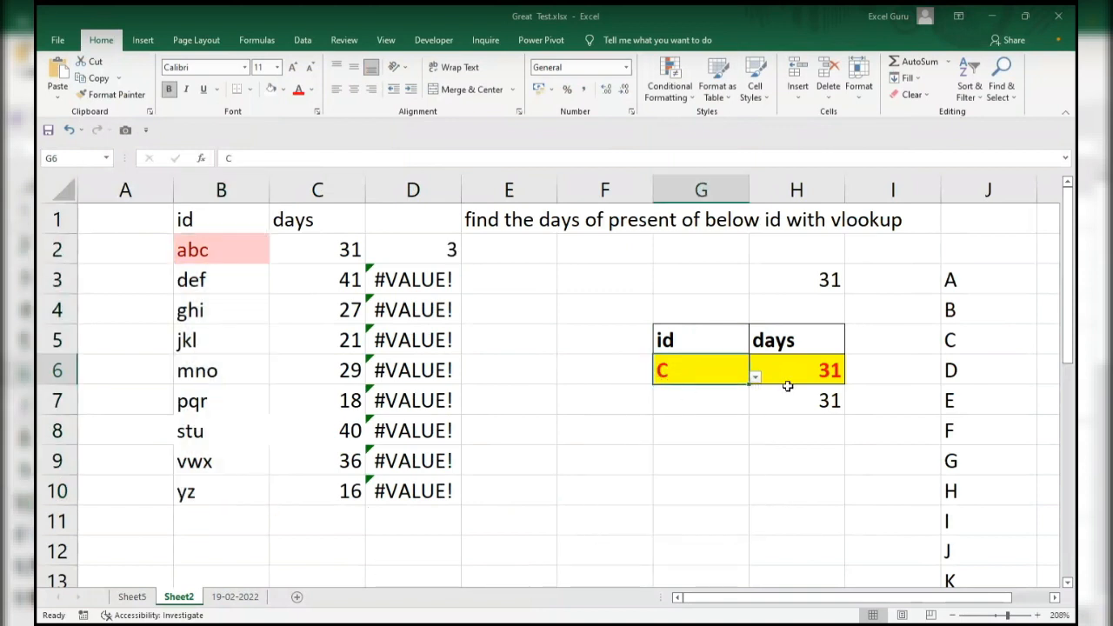
pyautogui.click(755, 377)
pyautogui.click(632, 491)
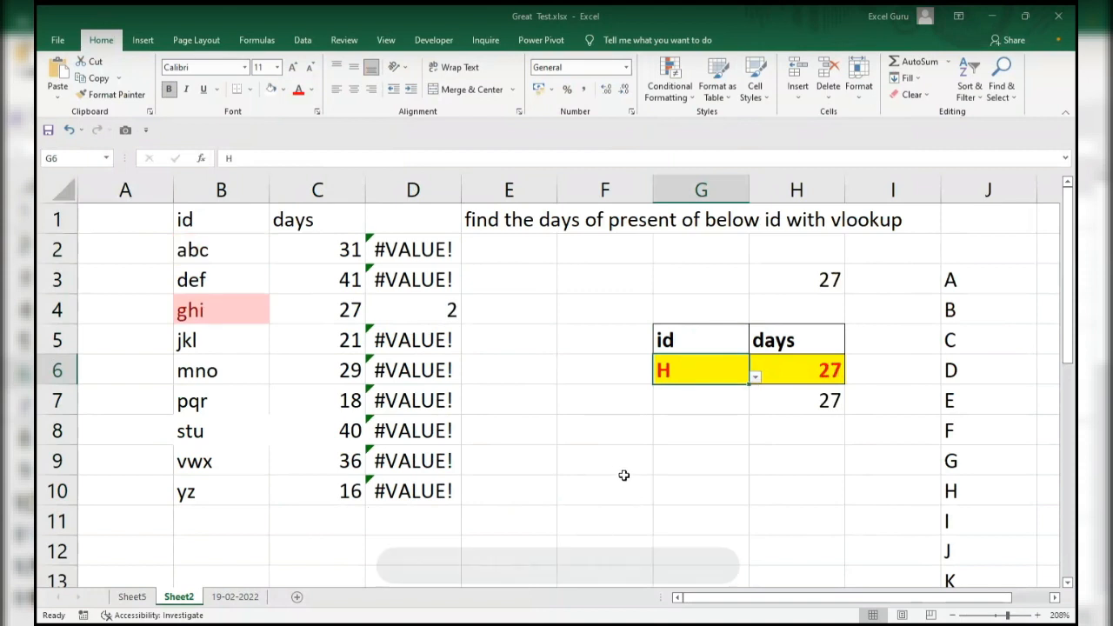
# - Apply the Text that Contains highlight rule to the id range B2:B10 again, using G6 as its criterion
pyautogui.moveTo(194, 249); pyautogui.dragTo(348, 489)
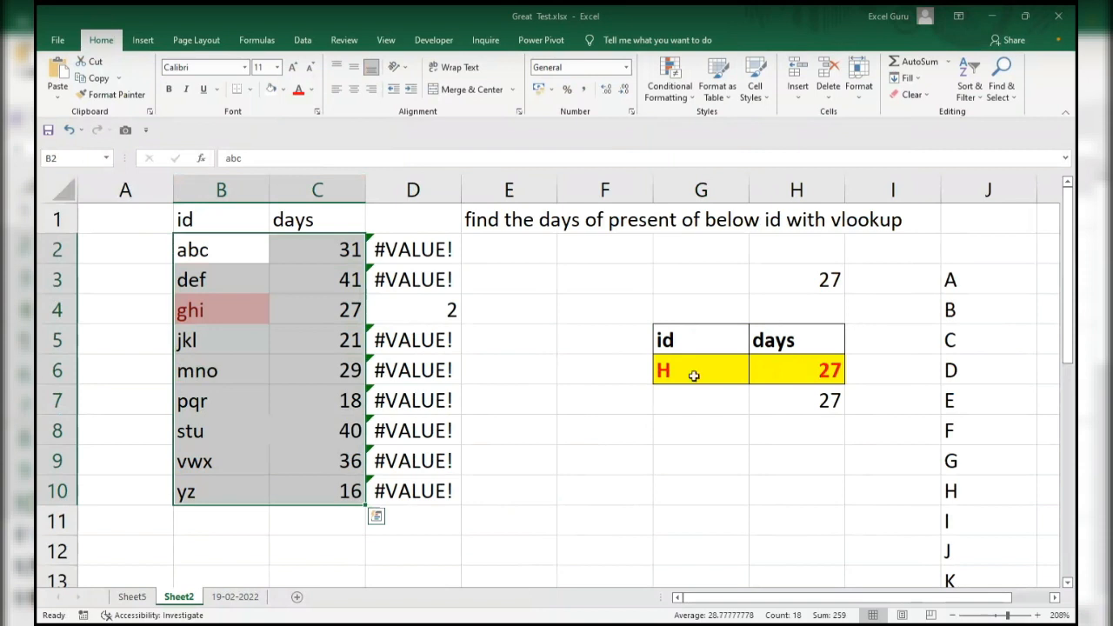
pyautogui.moveTo(177, 250); pyautogui.dragTo(223, 484)
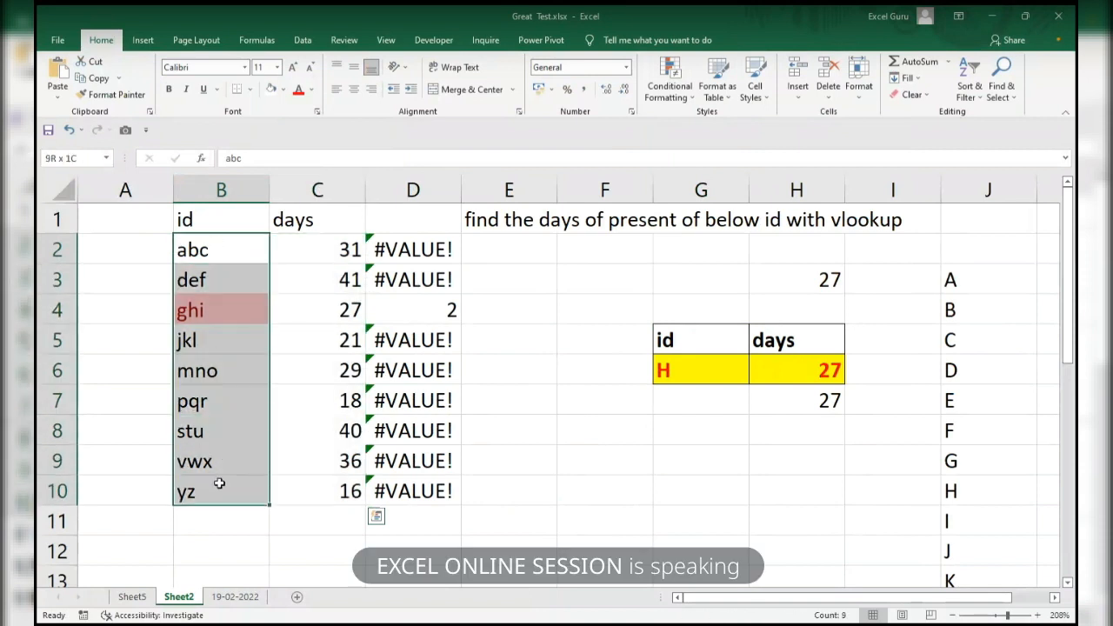
pyautogui.click(669, 92)
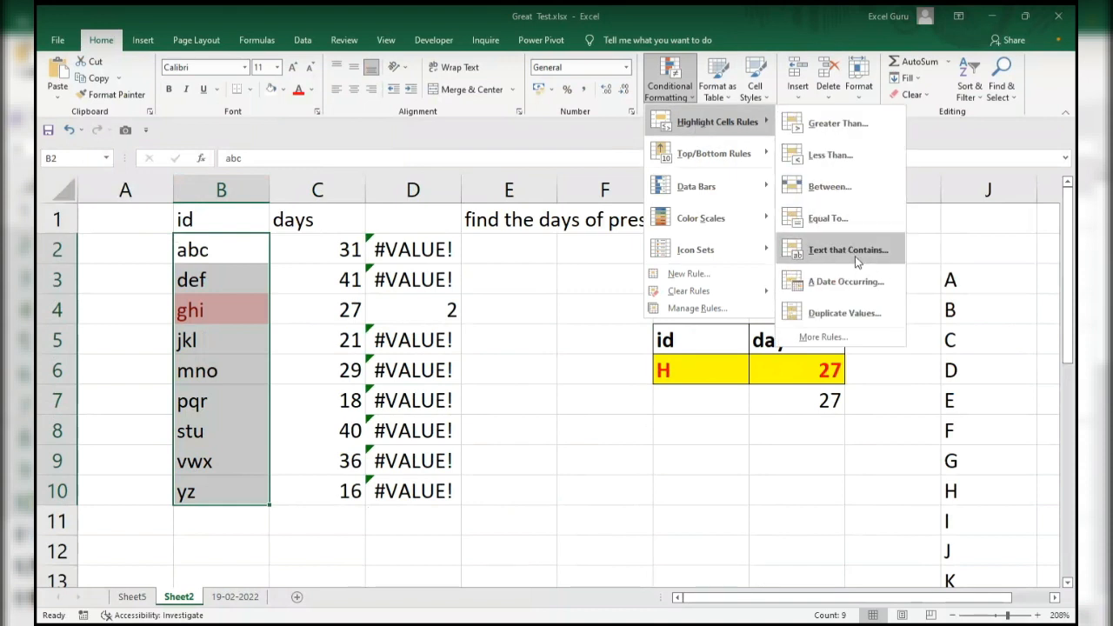
pyautogui.click(833, 252)
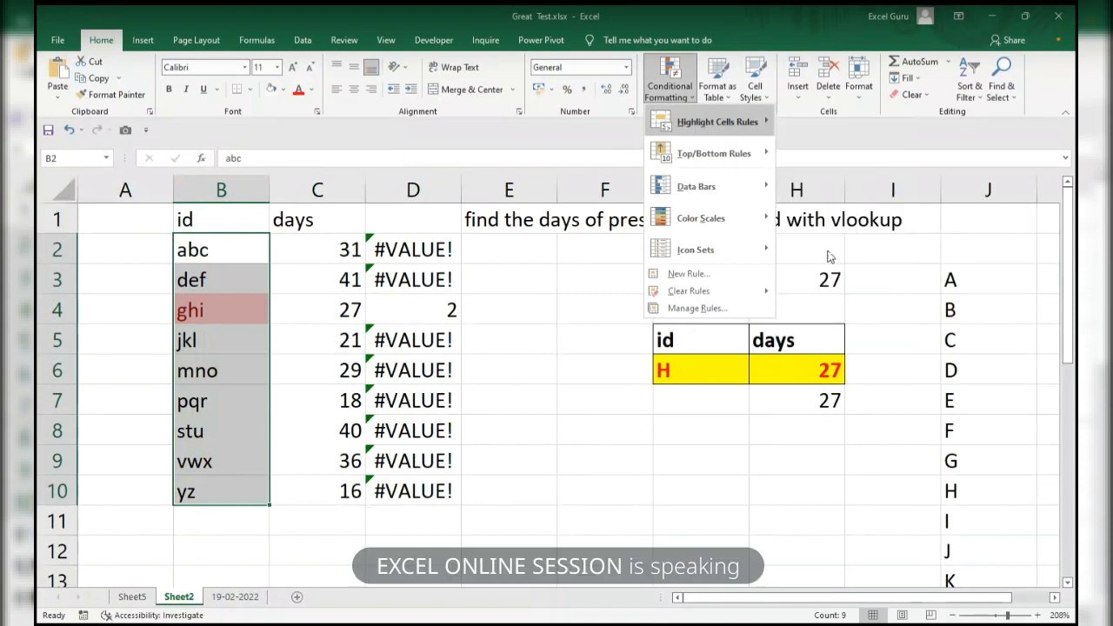
pyautogui.click(693, 366)
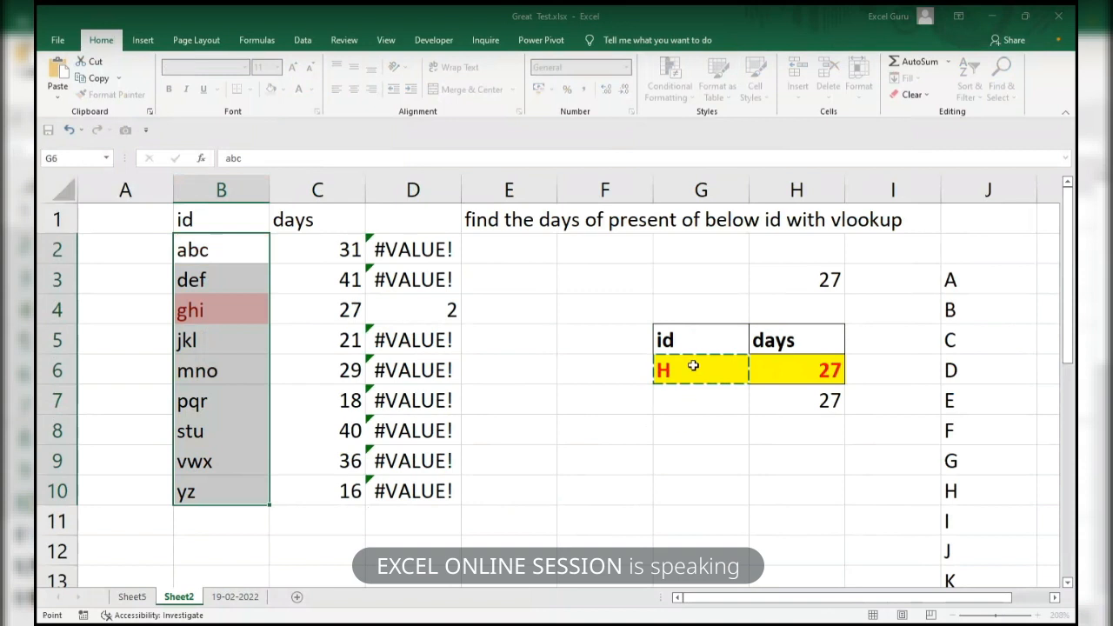
pyautogui.press('Return')
# - Choose O as the lookup id in G6
pyautogui.click(738, 369)
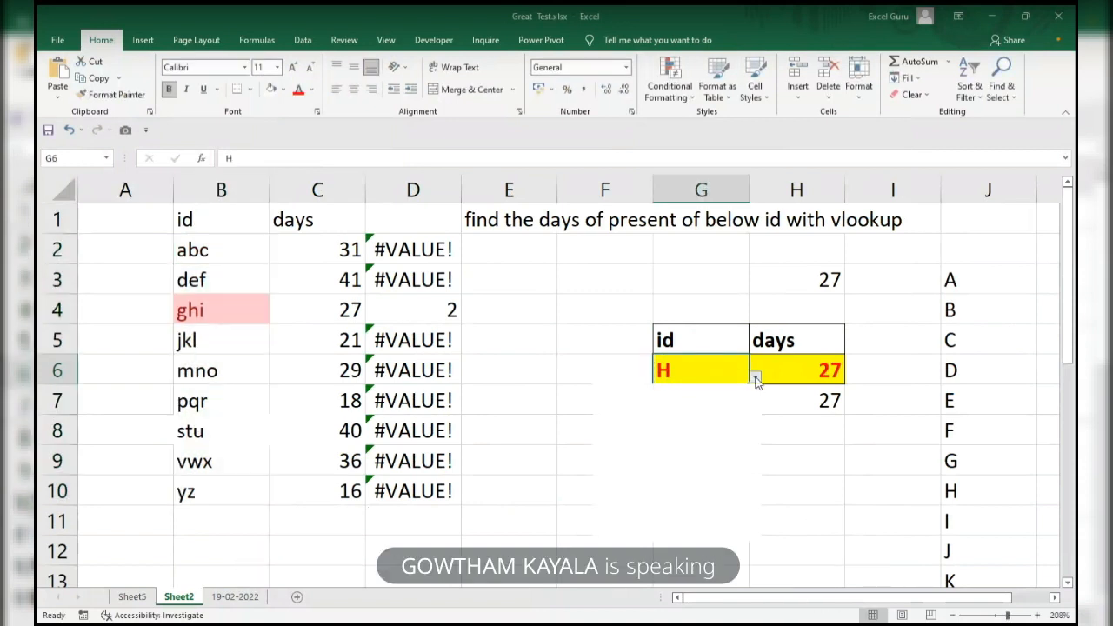
pyautogui.click(755, 377)
pyautogui.click(646, 527)
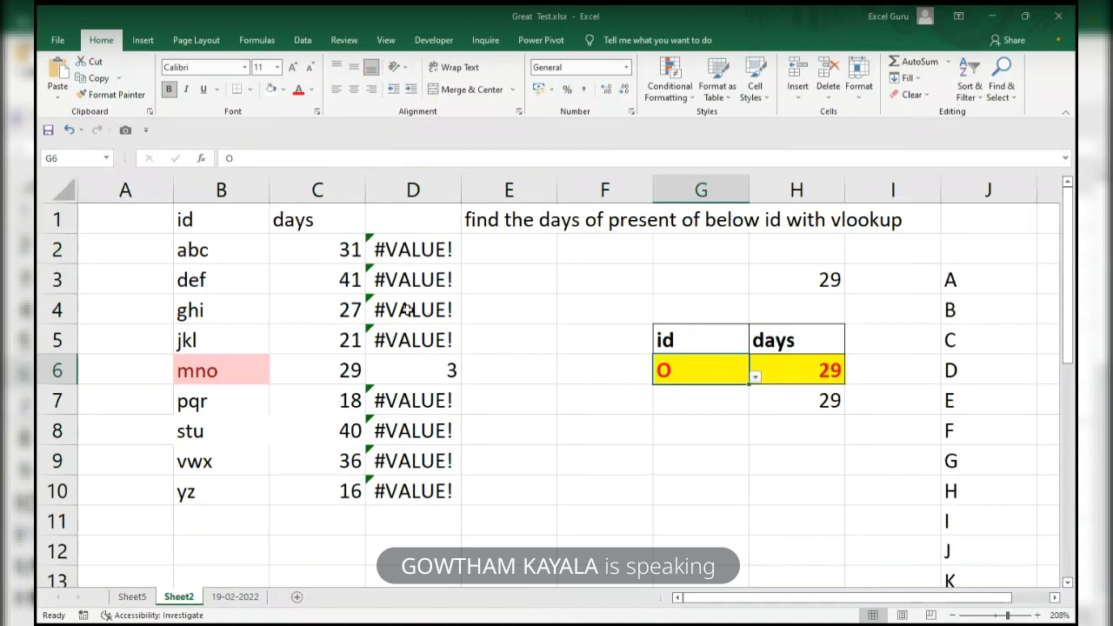
# - Move the SEARCH formulas from D2:D10 to E2:E10
pyautogui.moveTo(418, 248); pyautogui.dragTo(391, 489)
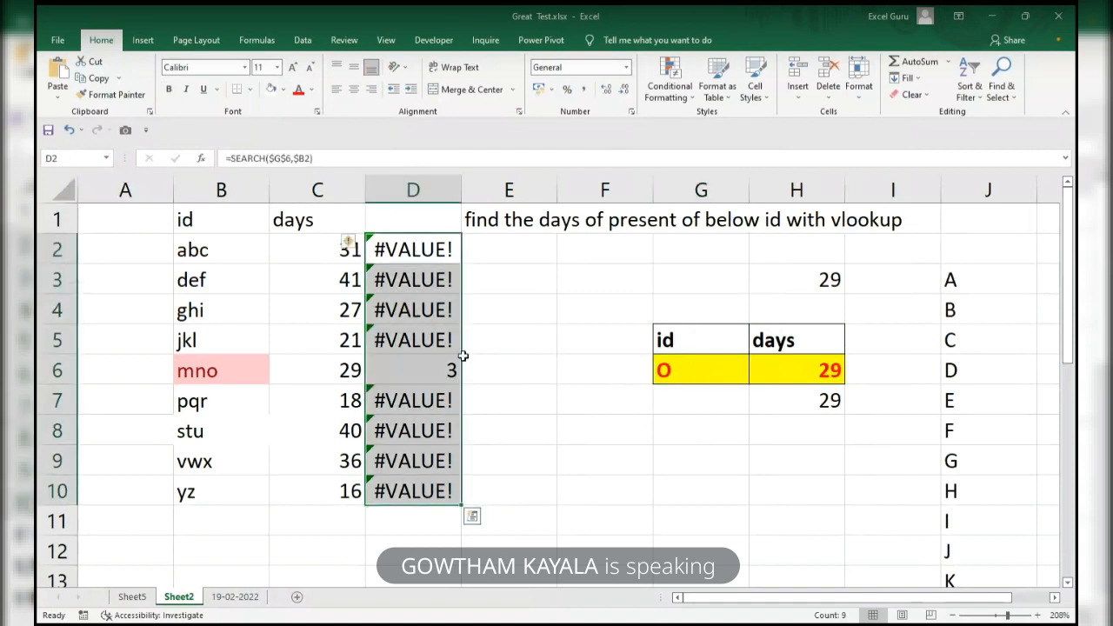
pyautogui.moveTo(461, 360); pyautogui.dragTo(543, 370)
# - Enter the letters a, c, d, f, g, i, j, k and l down cells D2:D10
pyautogui.click(402, 250)
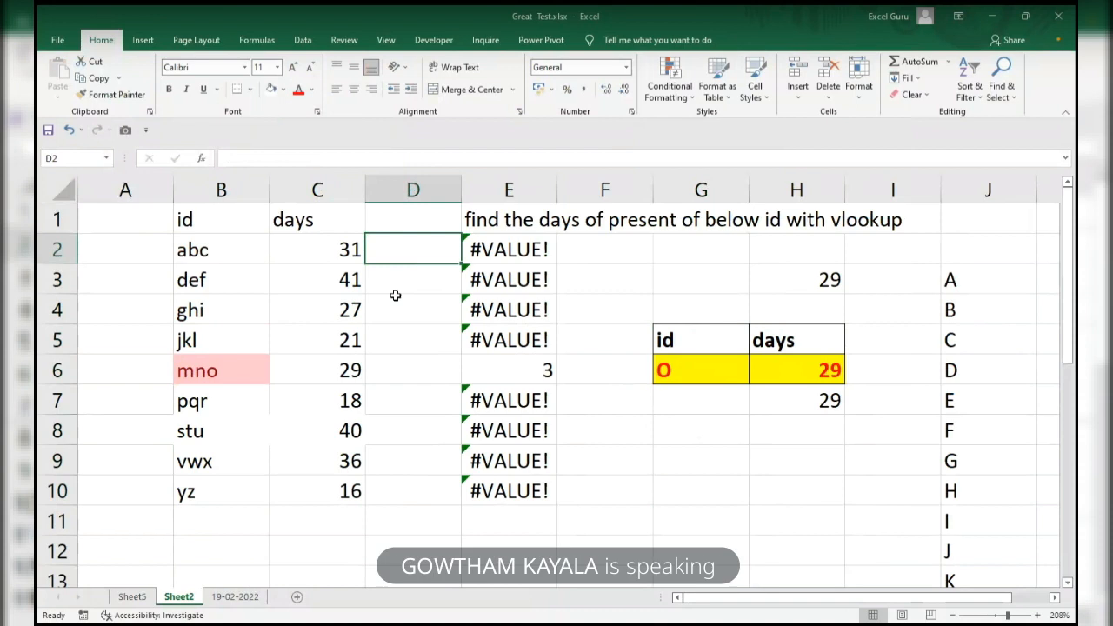
pyautogui.write('a')
pyautogui.press('Return')
pyautogui.write('c')
pyautogui.press('Return')
pyautogui.write('d')
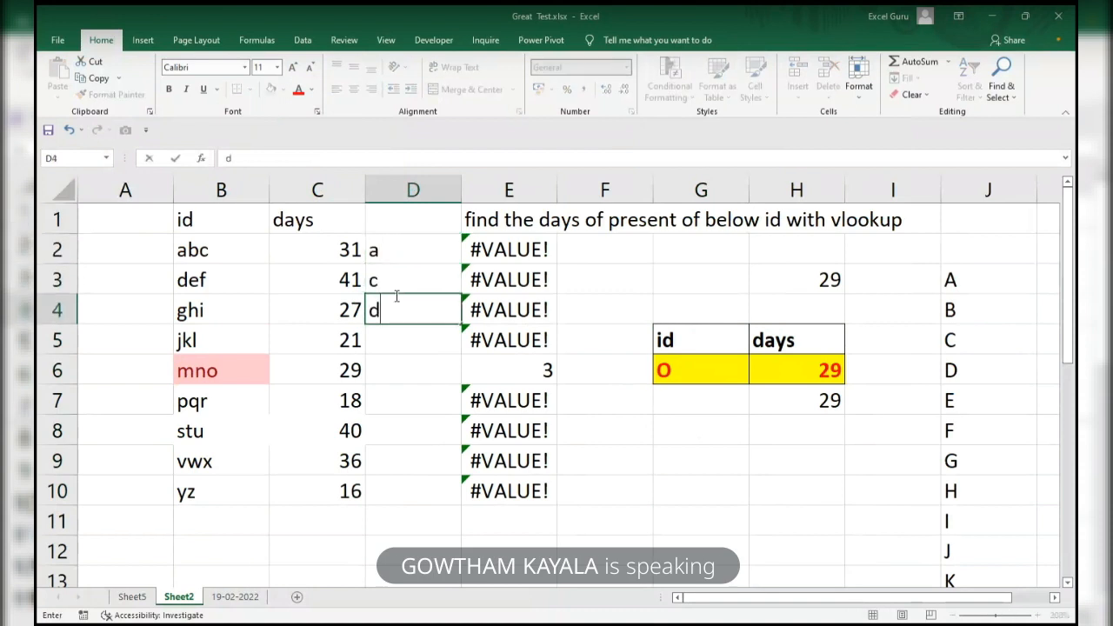
pyautogui.press('Return')
pyautogui.write('f')
pyautogui.press('Return')
pyautogui.write('g')
pyautogui.press('Return')
pyautogui.write('i')
pyautogui.press('Return')
pyautogui.write('j')
pyautogui.press('Return')
pyautogui.write('k')
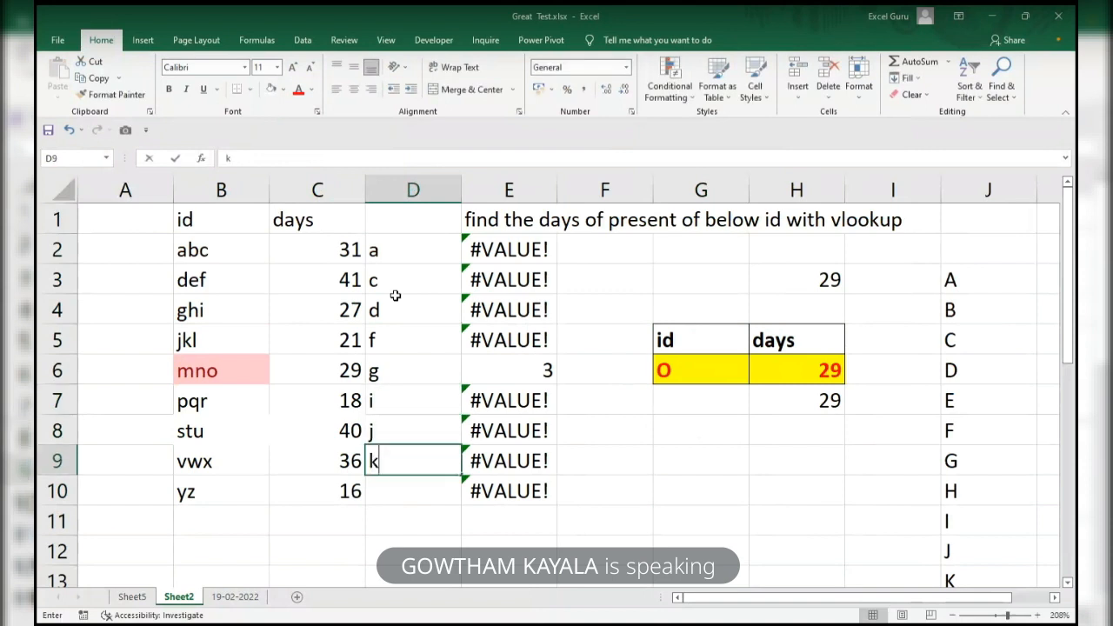
pyautogui.press('Return')
pyautogui.press('Return')
pyautogui.press('Up')
pyautogui.write('l')
pyautogui.press('Return')
# - Return to the first id in B2 and select the id range B2:B10 for review
pyautogui.press('Up')
pyautogui.press('Up')
pyautogui.press('Up')
pyautogui.press('Up')
pyautogui.press('Up')
pyautogui.press('Up')
pyautogui.press('Up')
pyautogui.press('Up')
pyautogui.press('Up')
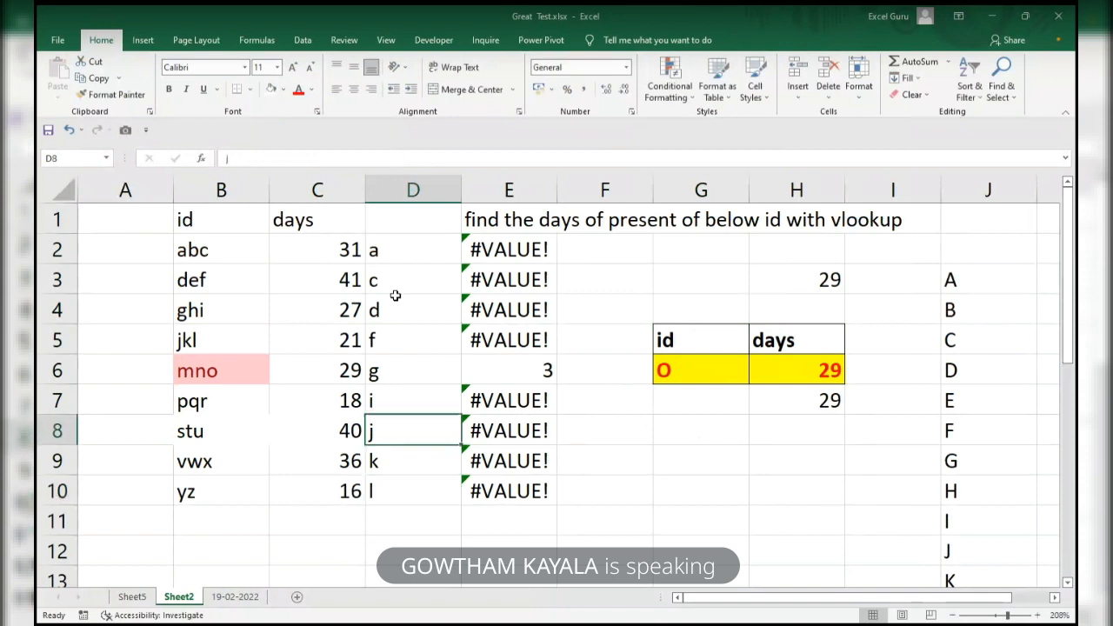
pyautogui.press('Left')
pyautogui.press('Left')
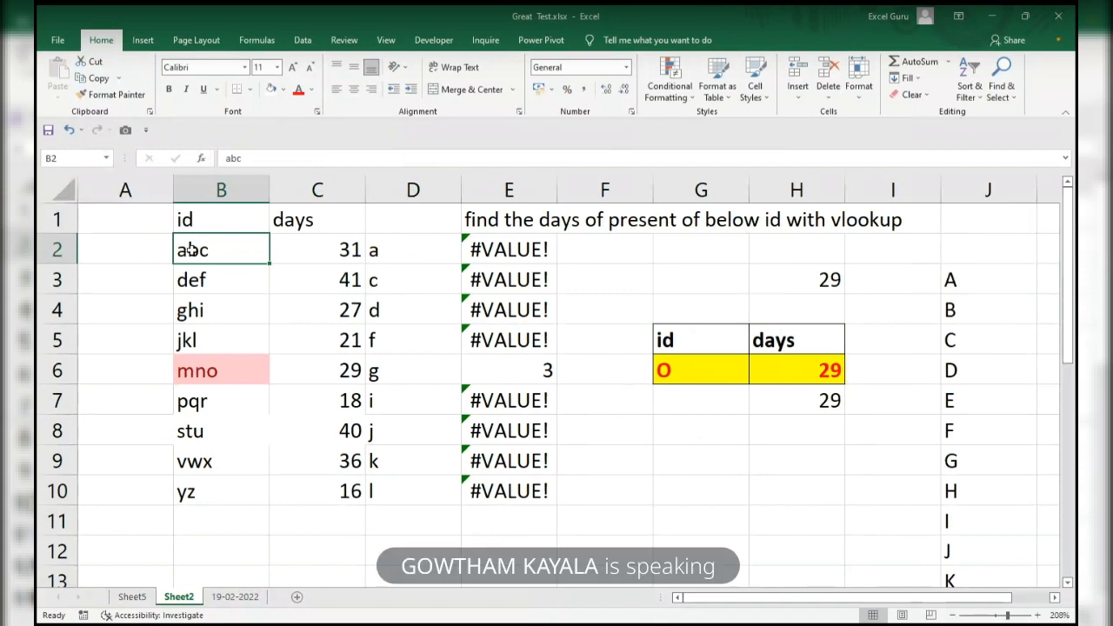
pyautogui.moveTo(198, 251); pyautogui.dragTo(209, 482)
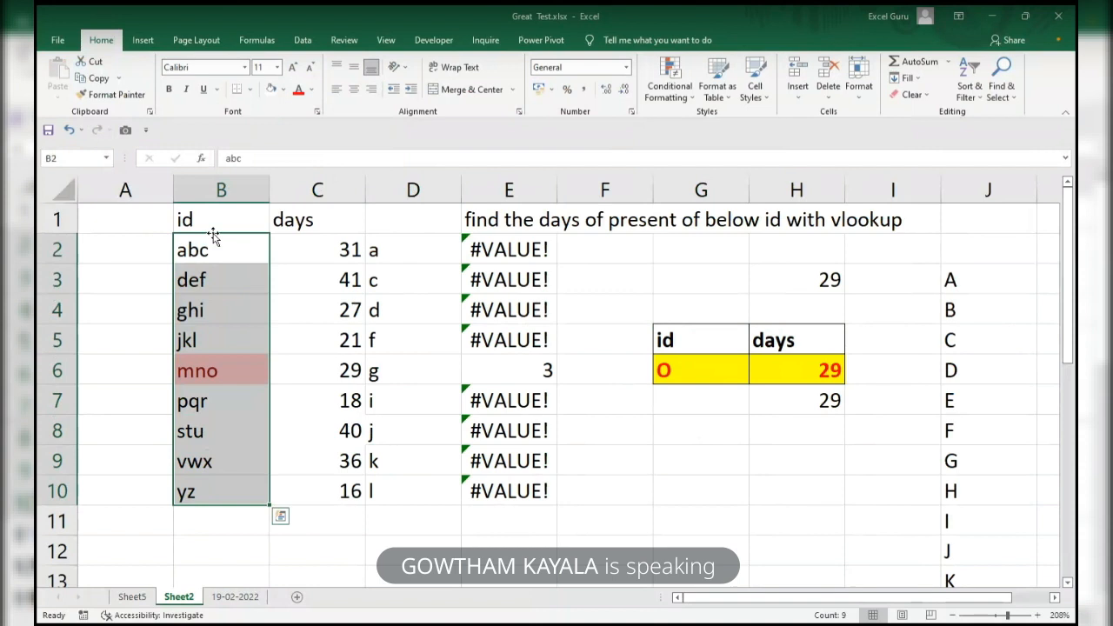
pyautogui.moveTo(226, 249); pyautogui.dragTo(214, 487)
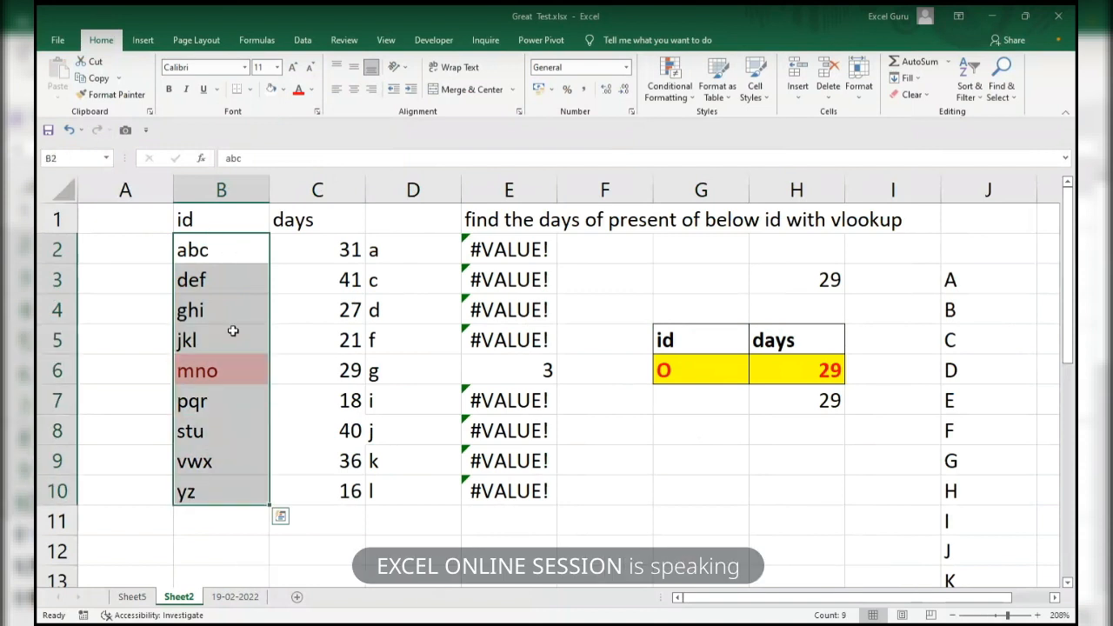
pyautogui.click(407, 249)
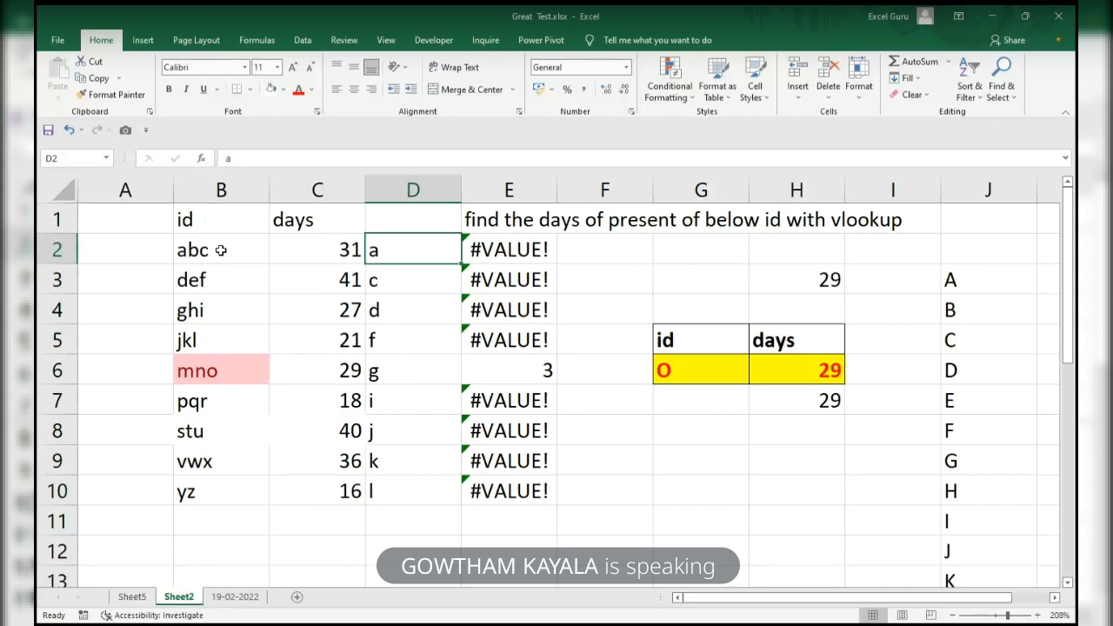
pyautogui.moveTo(221, 251); pyautogui.dragTo(400, 497)
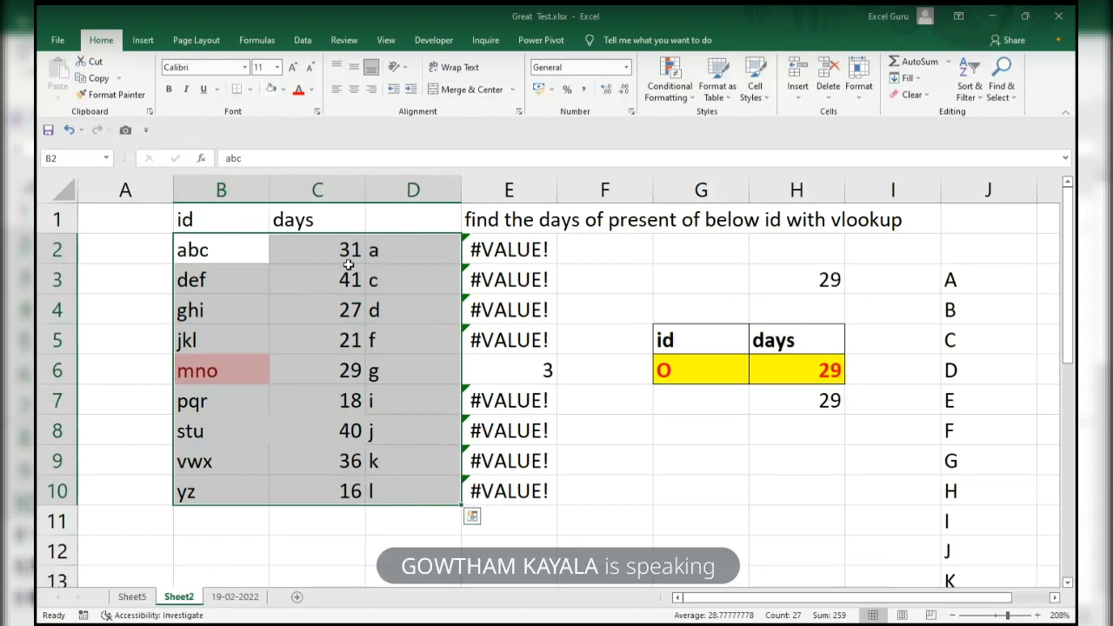
pyautogui.moveTo(209, 249); pyautogui.dragTo(396, 484)
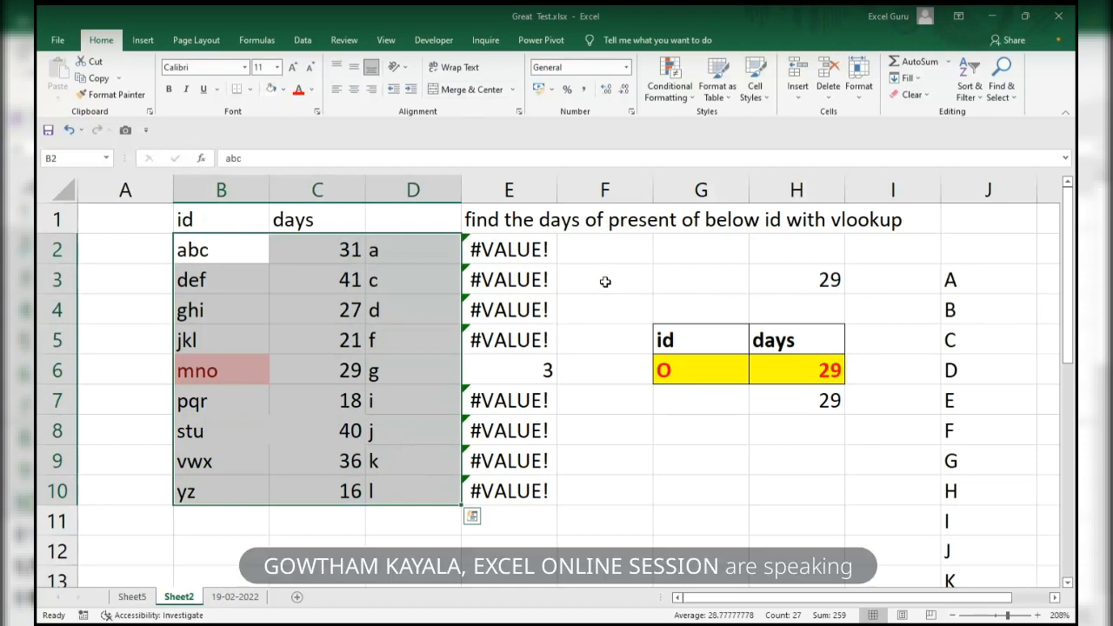
pyautogui.moveTo(186, 250); pyautogui.dragTo(408, 492)
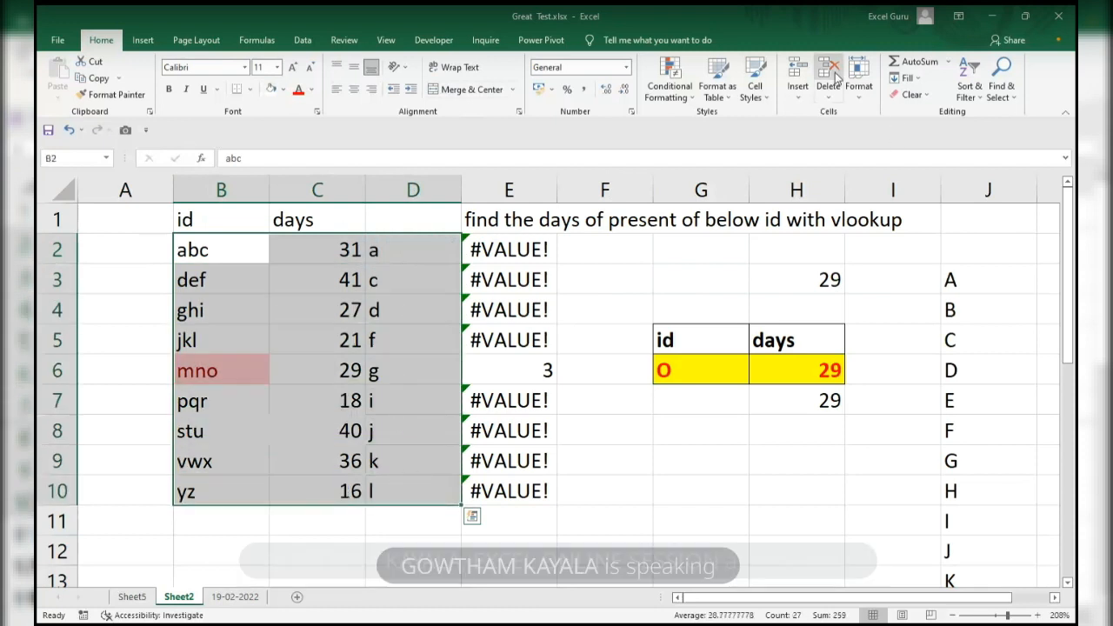
pyautogui.click(683, 94)
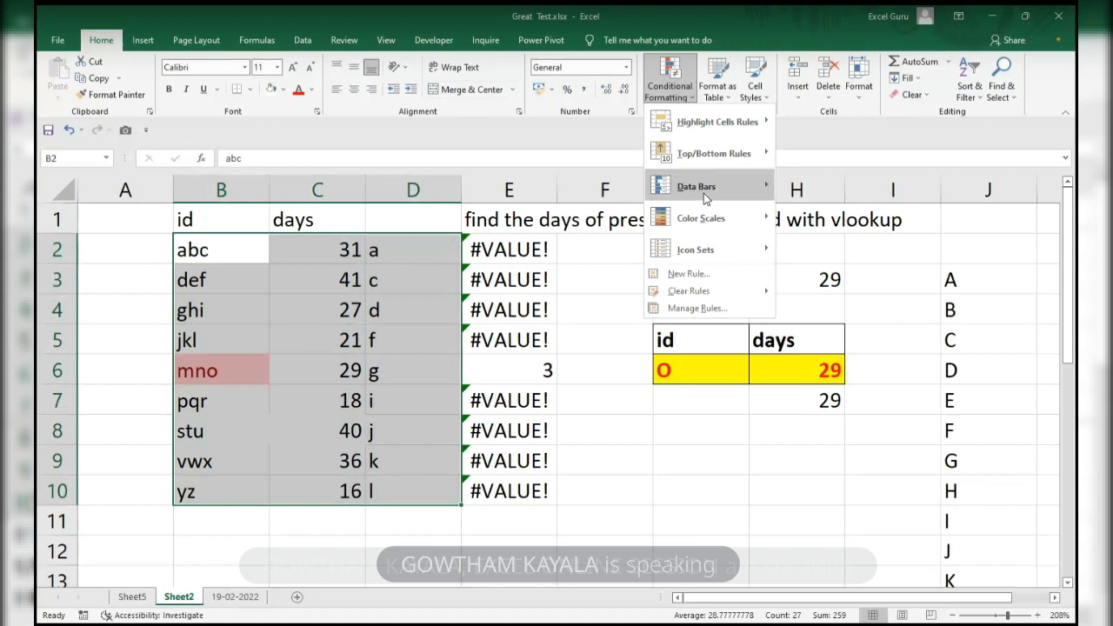
pyautogui.moveTo(725, 124)
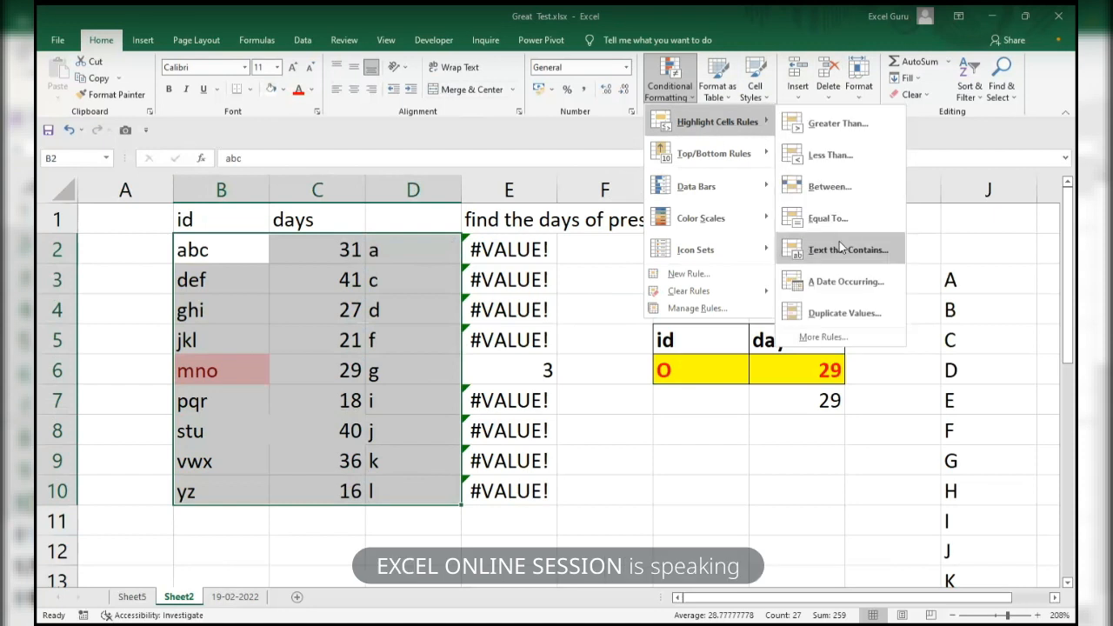
pyautogui.click(838, 249)
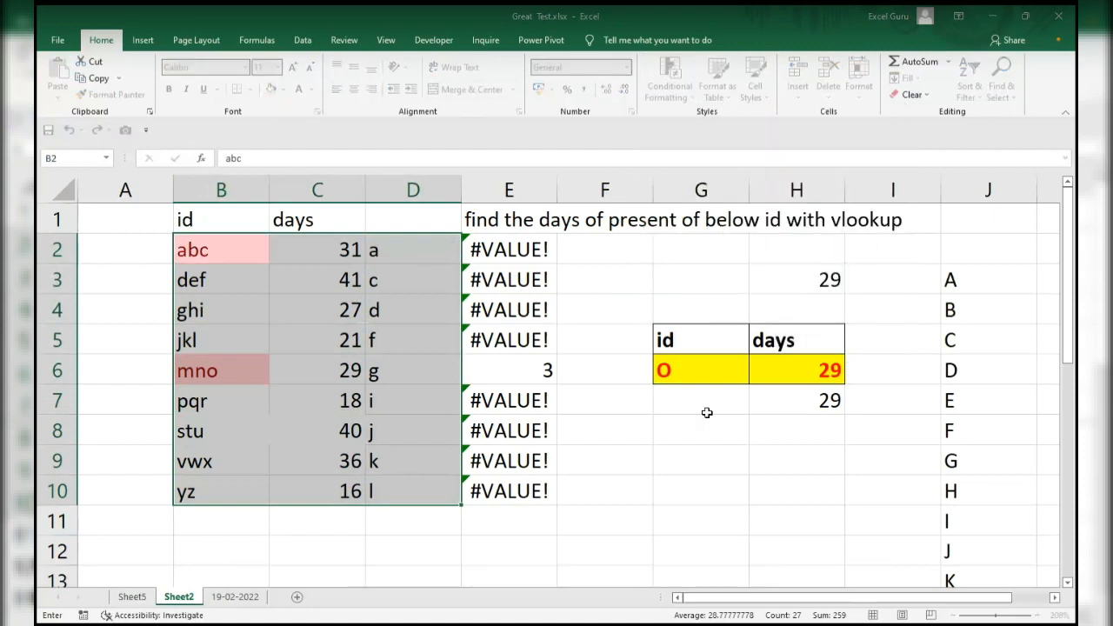
pyautogui.click(711, 370)
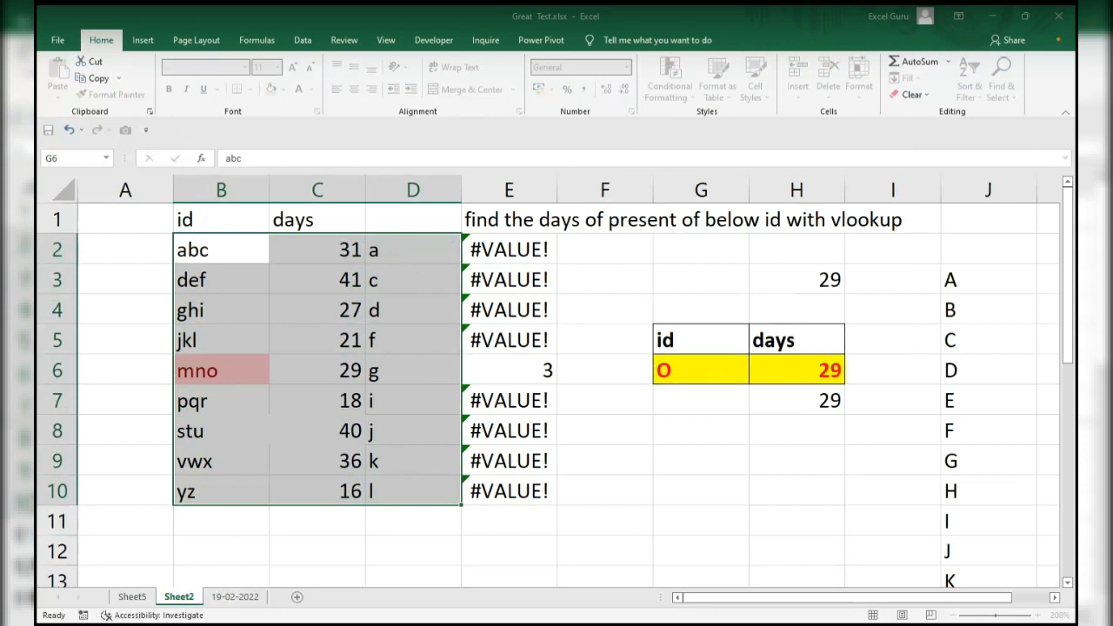
pyautogui.press('Escape')
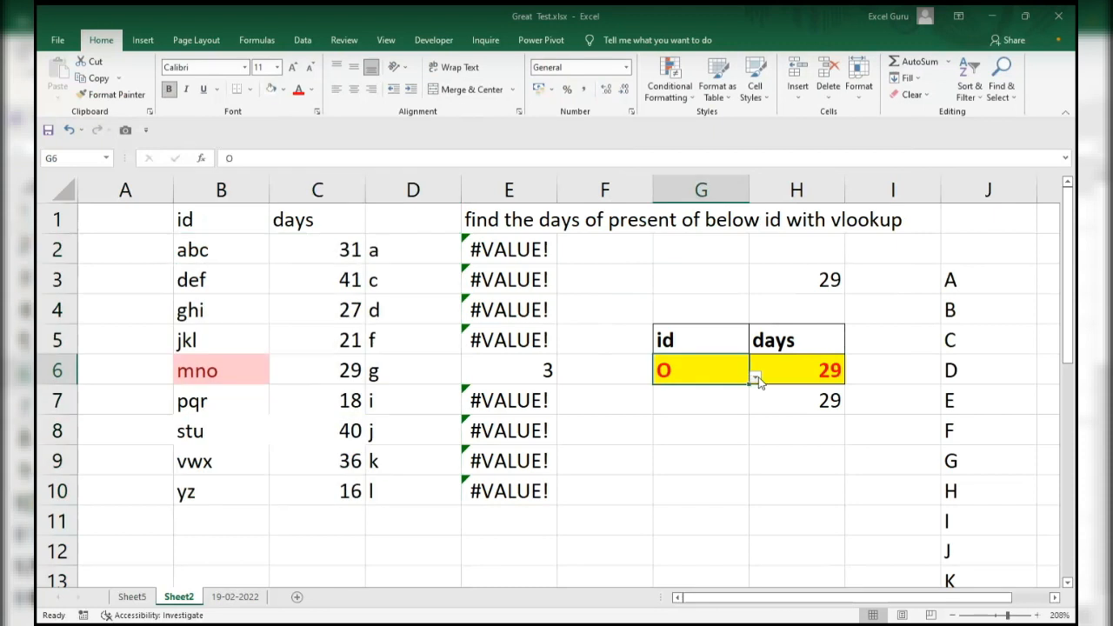
# - Choose S as the lookup id in G6 and select the id range B2:B10 for review
pyautogui.click(755, 378)
pyautogui.click(665, 474)
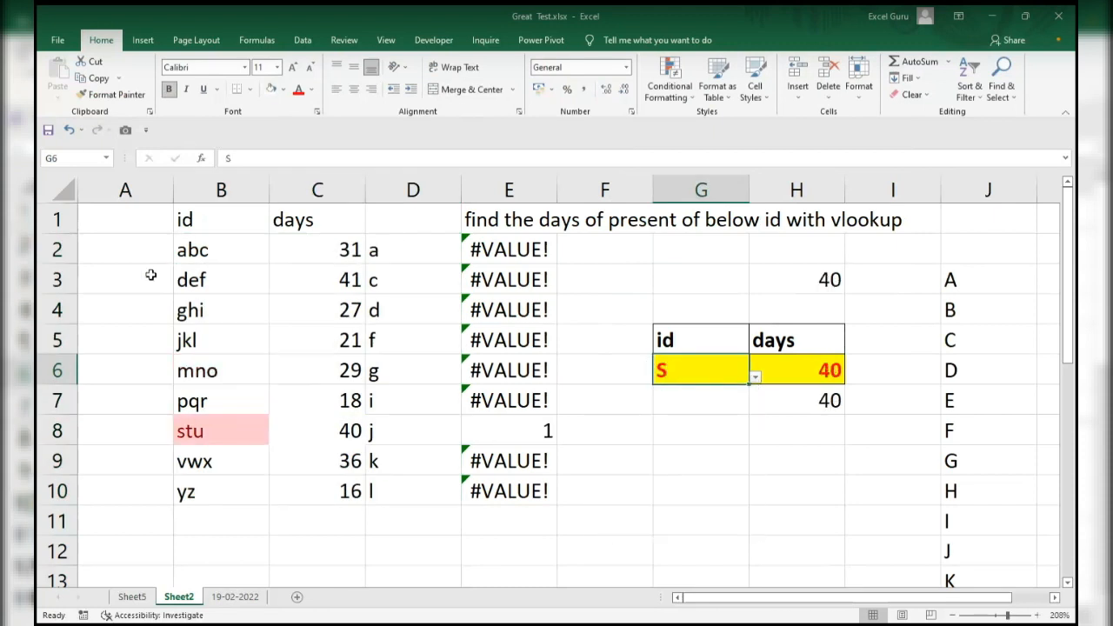
pyautogui.moveTo(189, 249); pyautogui.dragTo(219, 489)
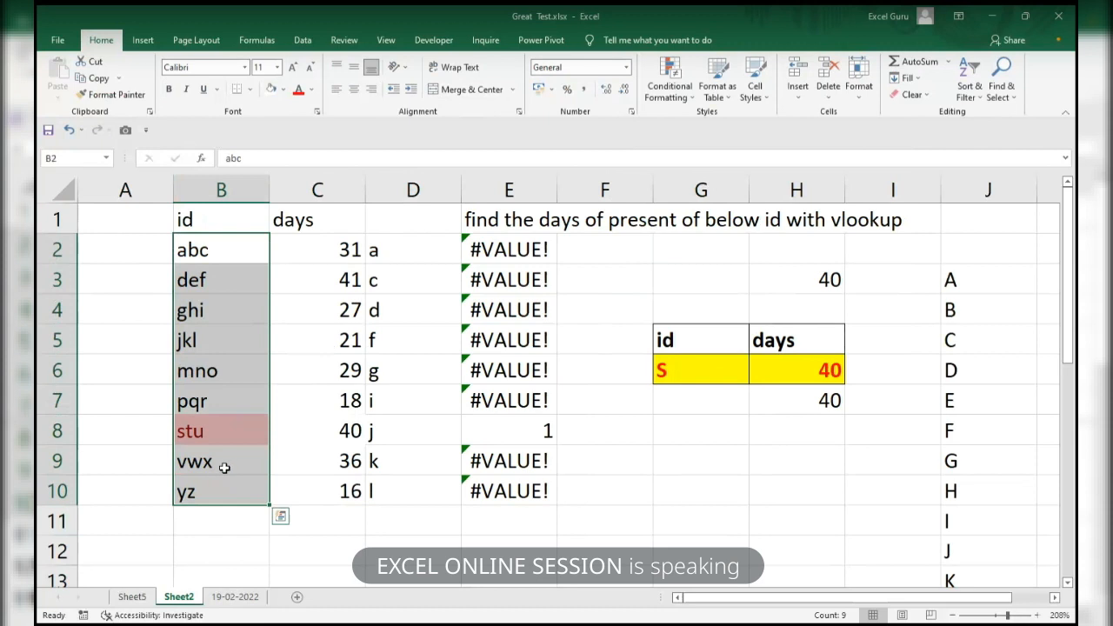
pyautogui.moveTo(233, 249); pyautogui.dragTo(209, 494)
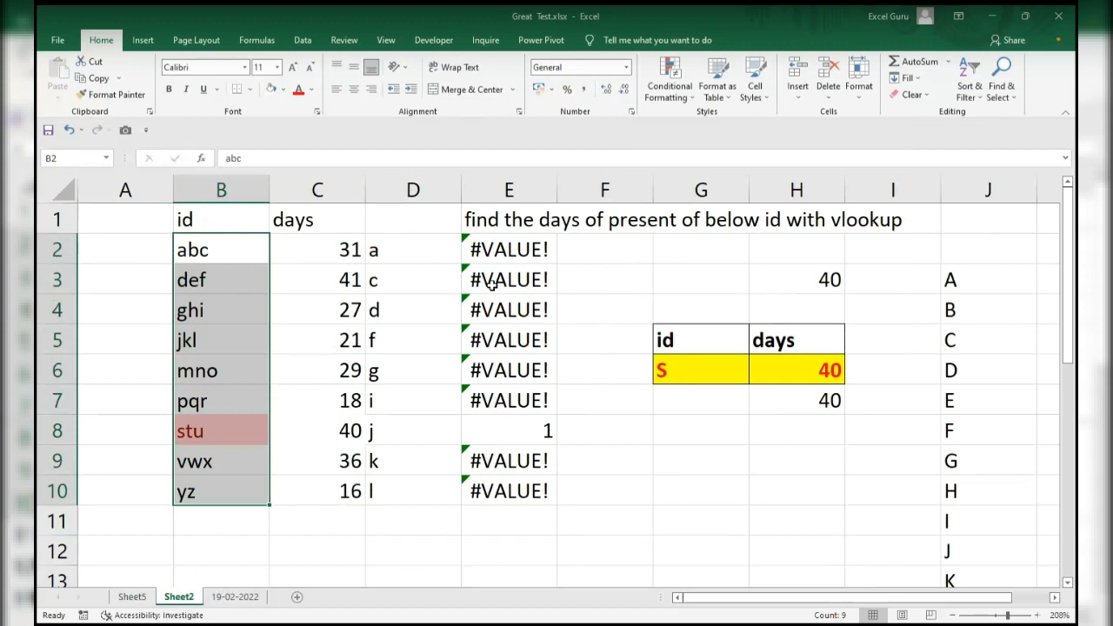
# - Insert blank columns at column E to shift the existing SEARCH formulas and lookup table away from the letter list
pyautogui.click(504, 189)
pyautogui.moveTo(509, 187); pyautogui.dragTo(907, 259)
pyautogui.moveTo(954, 597); pyautogui.dragTo(728, 607)
pyautogui.click(510, 254)
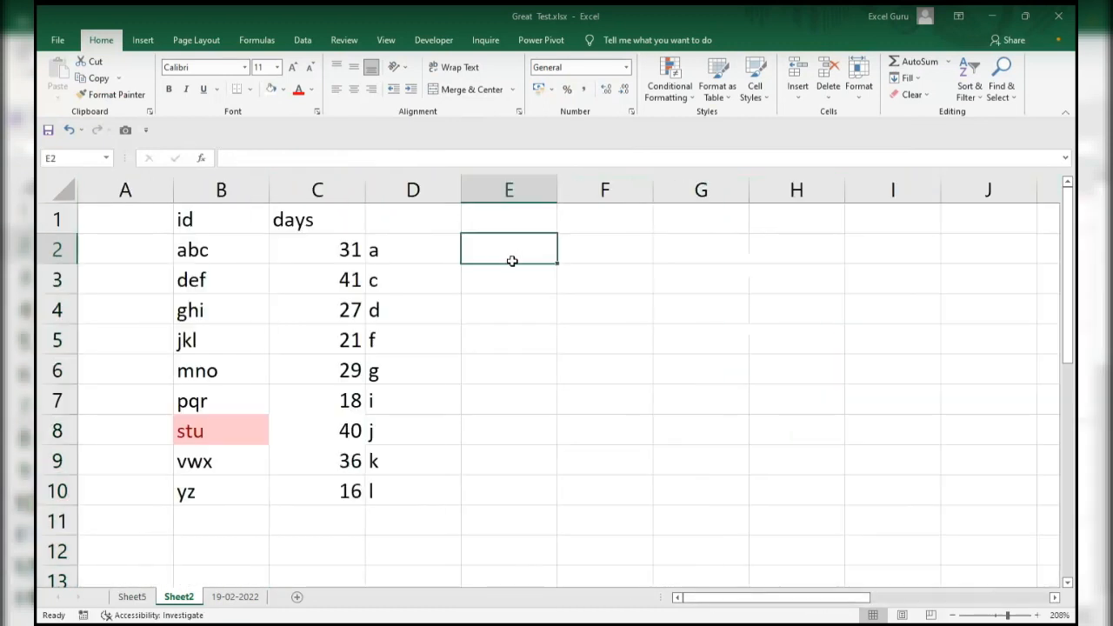
# - Review the ids in B2:B10 and begin a SEARCH formula in E2
pyautogui.moveTo(212, 248); pyautogui.dragTo(189, 491)
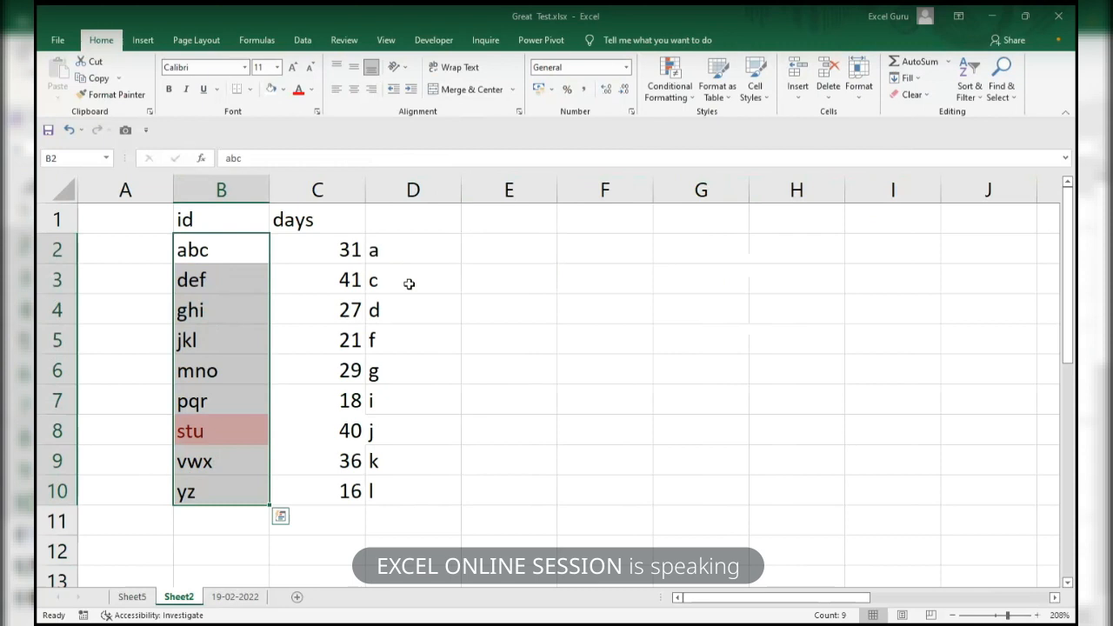
pyautogui.click(540, 250)
pyautogui.write('=')
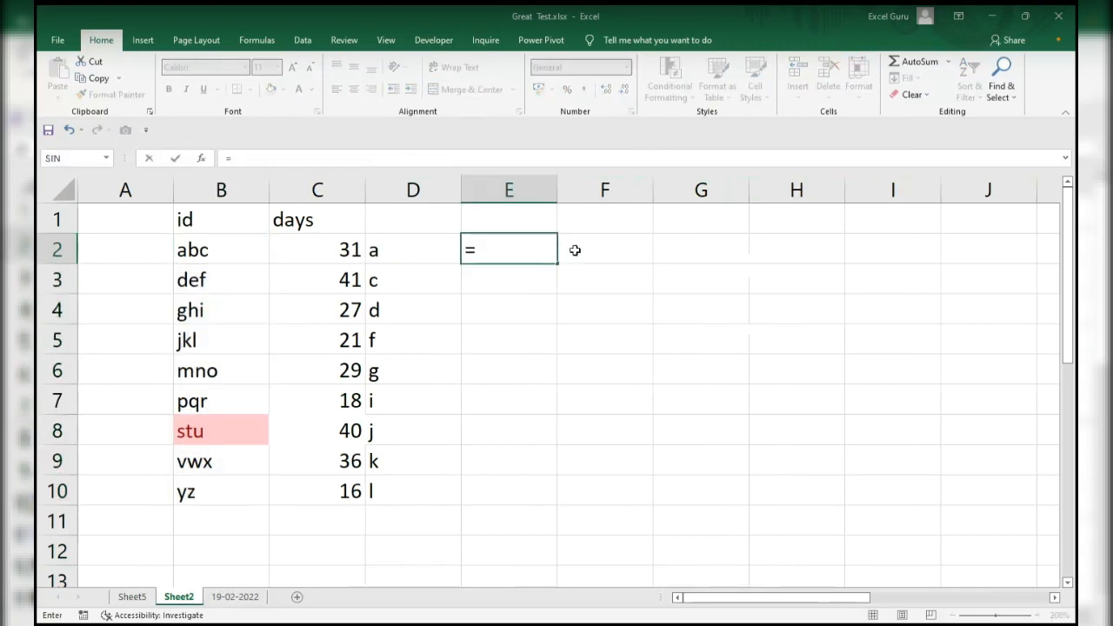
pyautogui.click(404, 250)
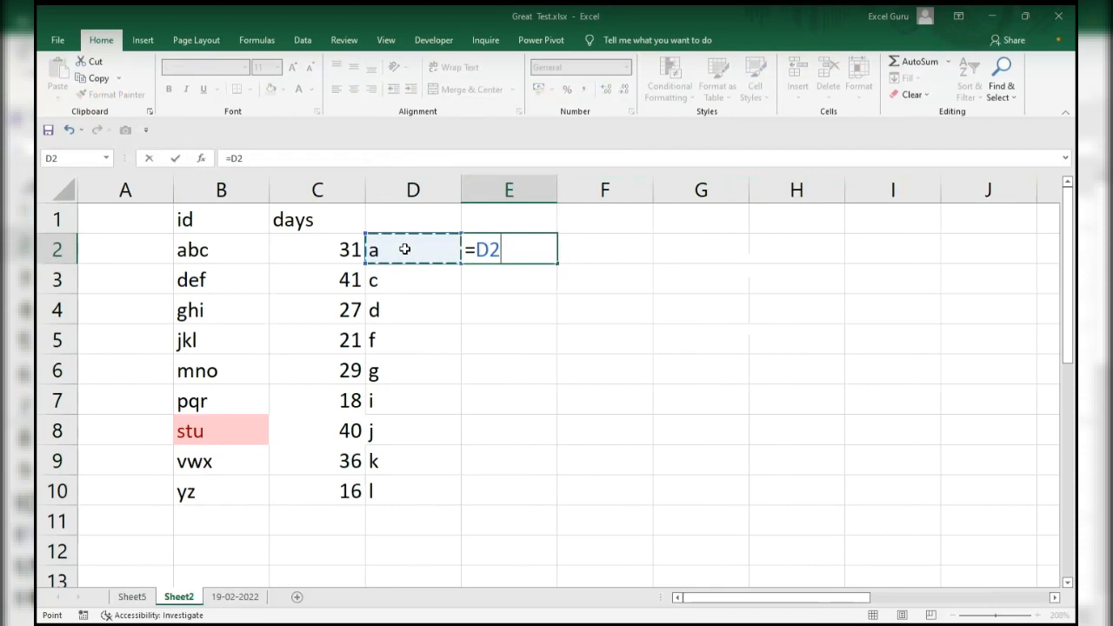
pyautogui.press('BackSpace')
pyautogui.press('BackSpace')
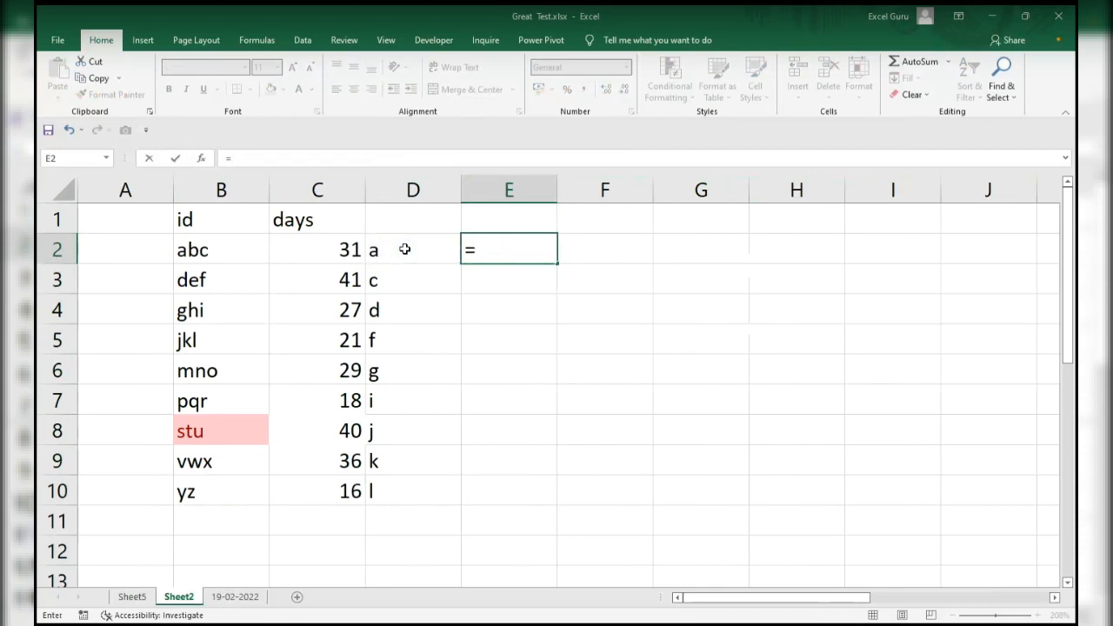
pyautogui.write('searc')
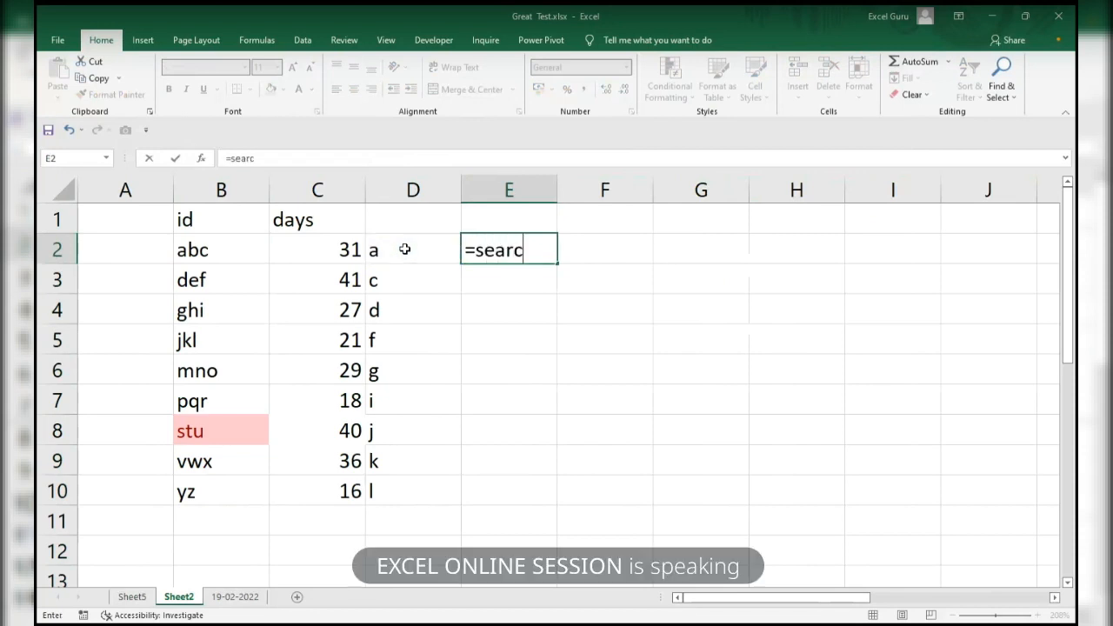
pyautogui.write('h')
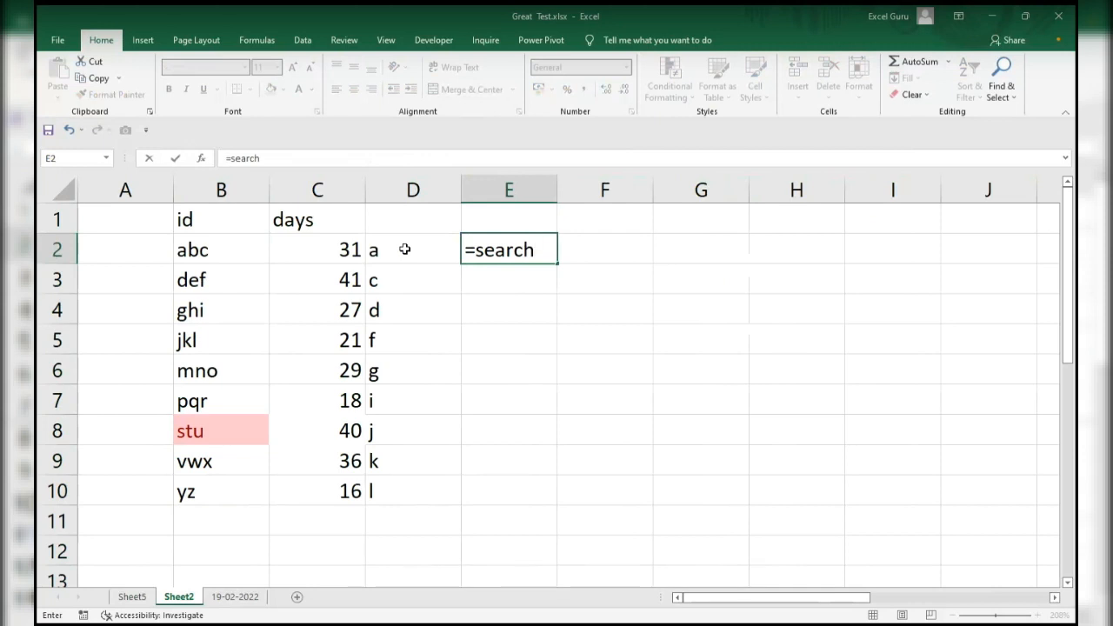
pyautogui.click(405, 250)
pyautogui.click(492, 251)
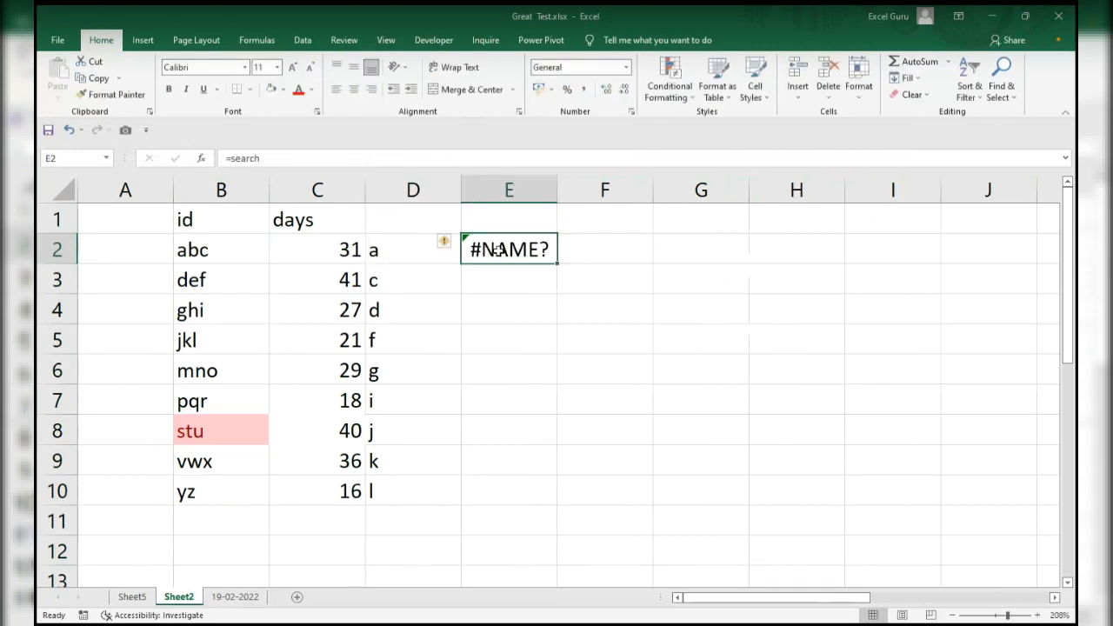
# - Complete the formula in E2 as =SEARCH($D2,$B2)
pyautogui.press('F2')
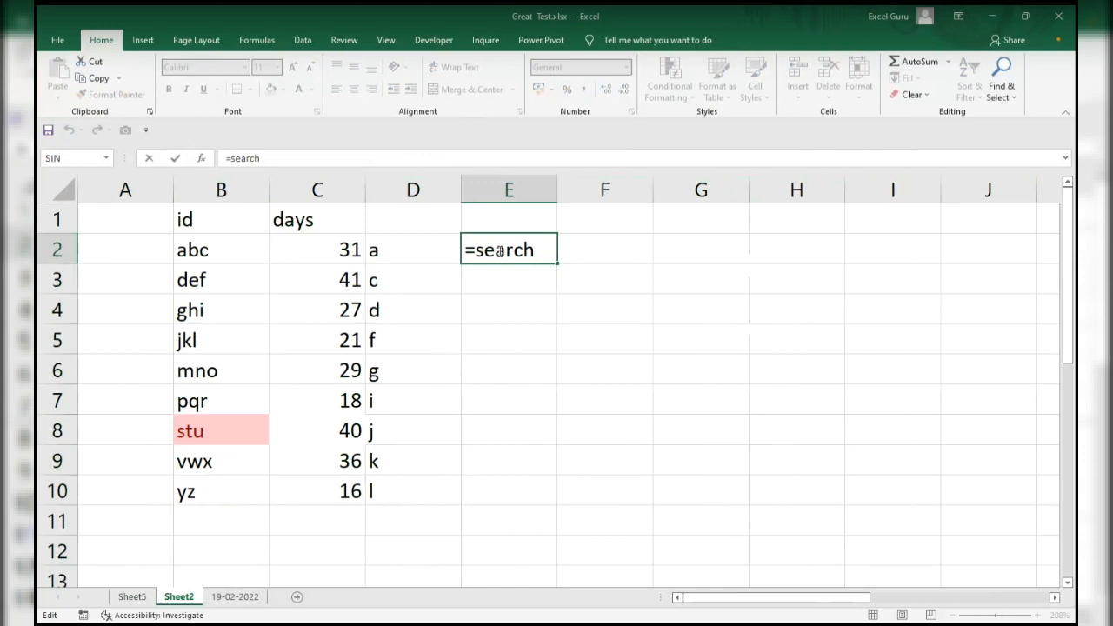
pyautogui.write('(')
pyautogui.click(397, 249)
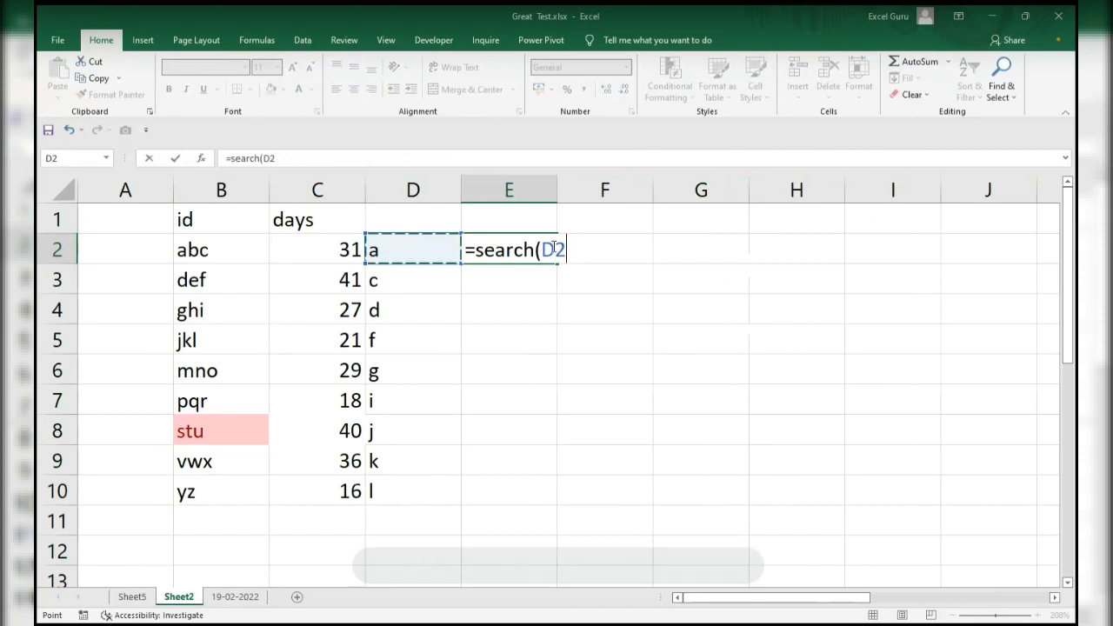
pyautogui.press('F4')
pyautogui.press('F4')
pyautogui.press('F4')
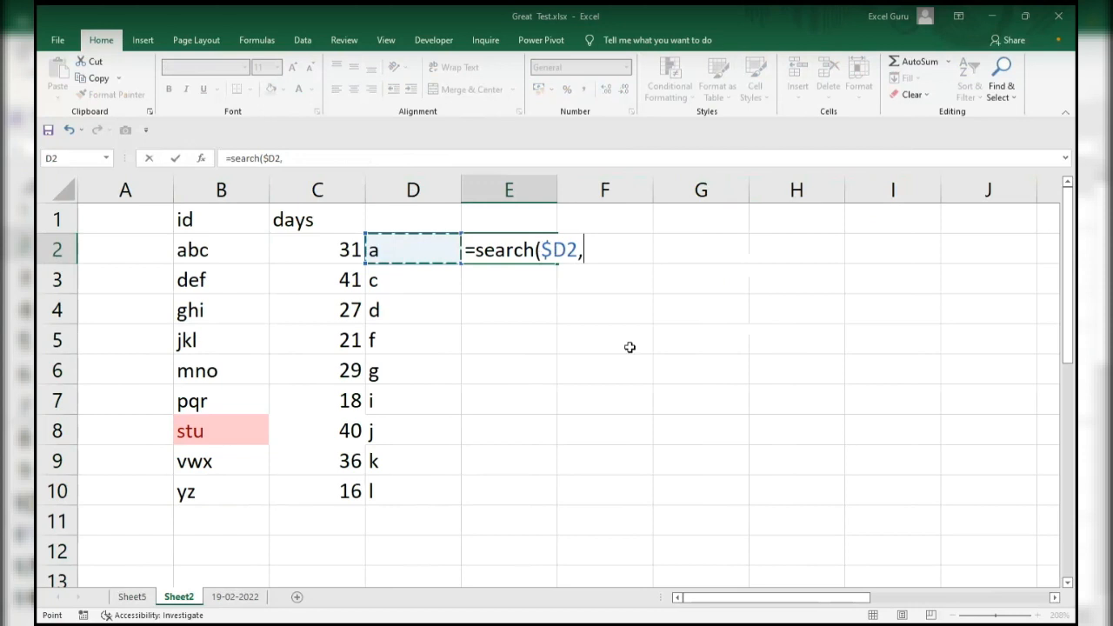
pyautogui.click(230, 250)
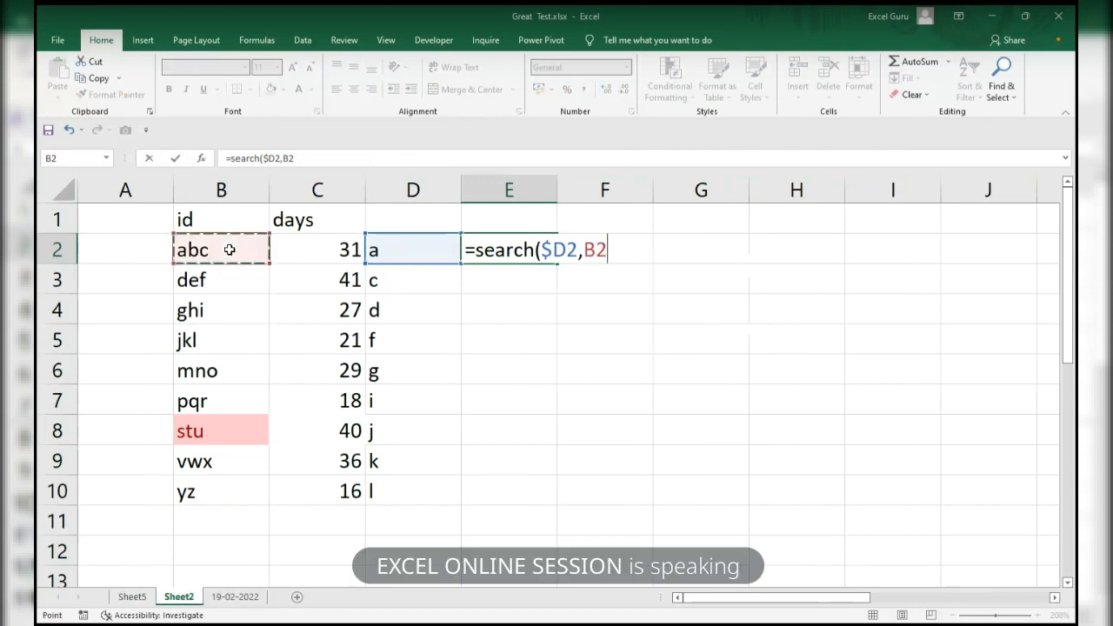
pyautogui.press('F4')
pyautogui.press('F4')
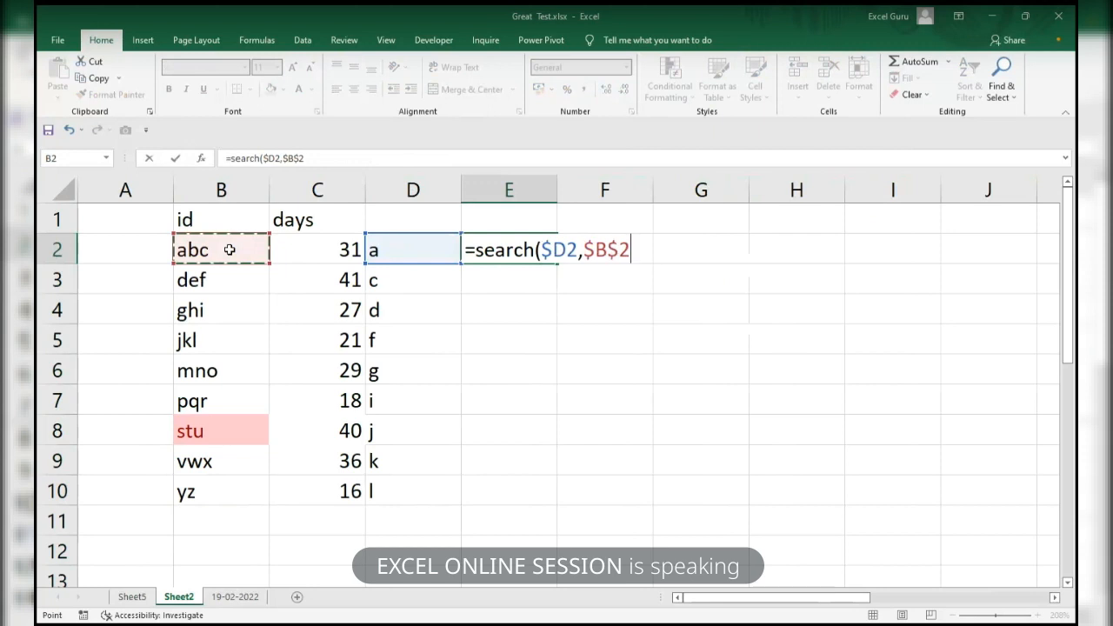
pyautogui.press('F4')
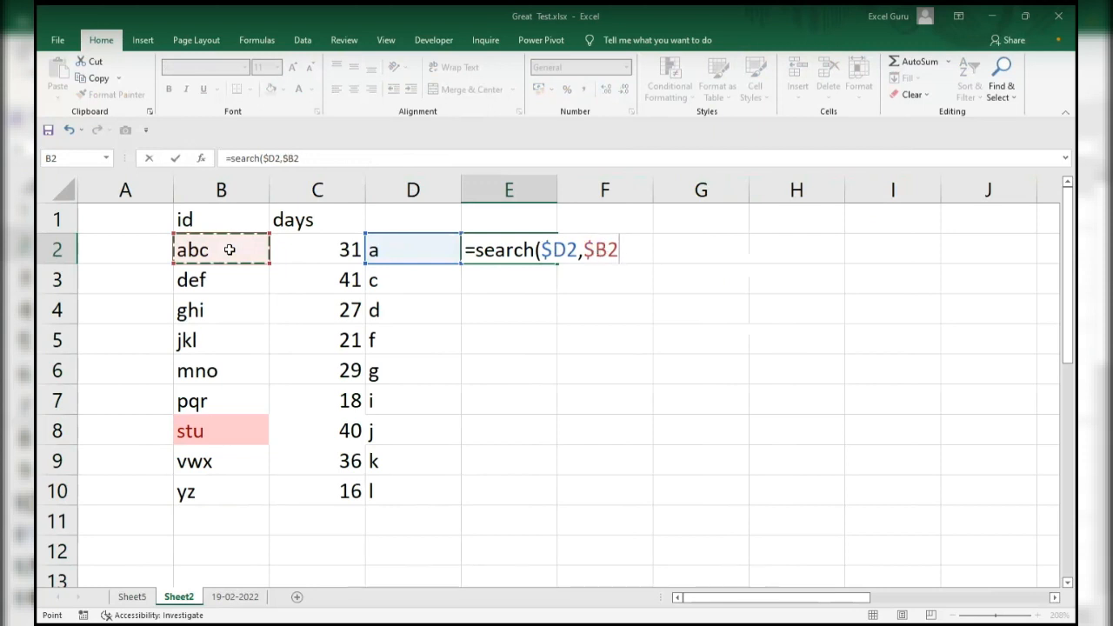
pyautogui.write(')')
pyautogui.hotkey('ctrl', 'Return')
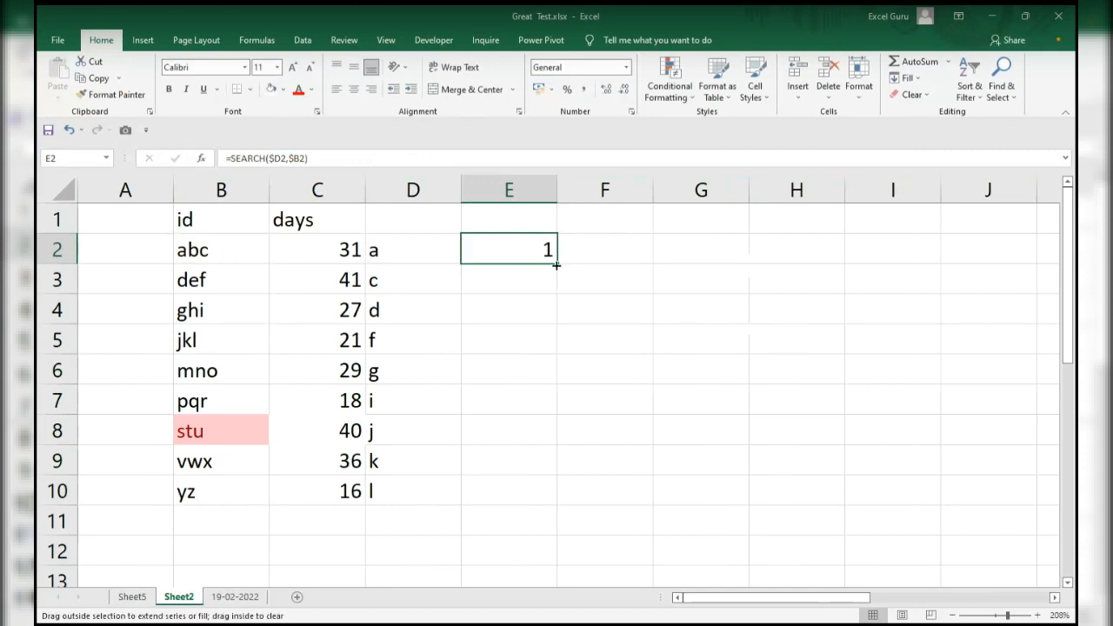
# - Fill the SEARCH formula down to E10 and open the formula in E10 to check its references
pyautogui.doubleClick(557, 264)
pyautogui.click(522, 496)
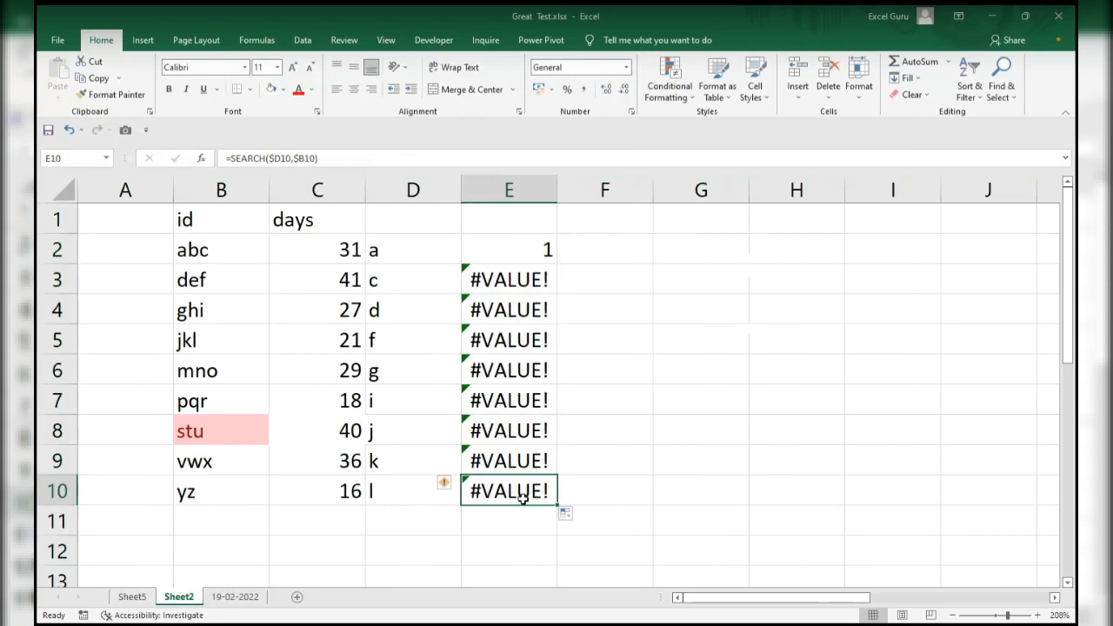
pyautogui.press('F2')
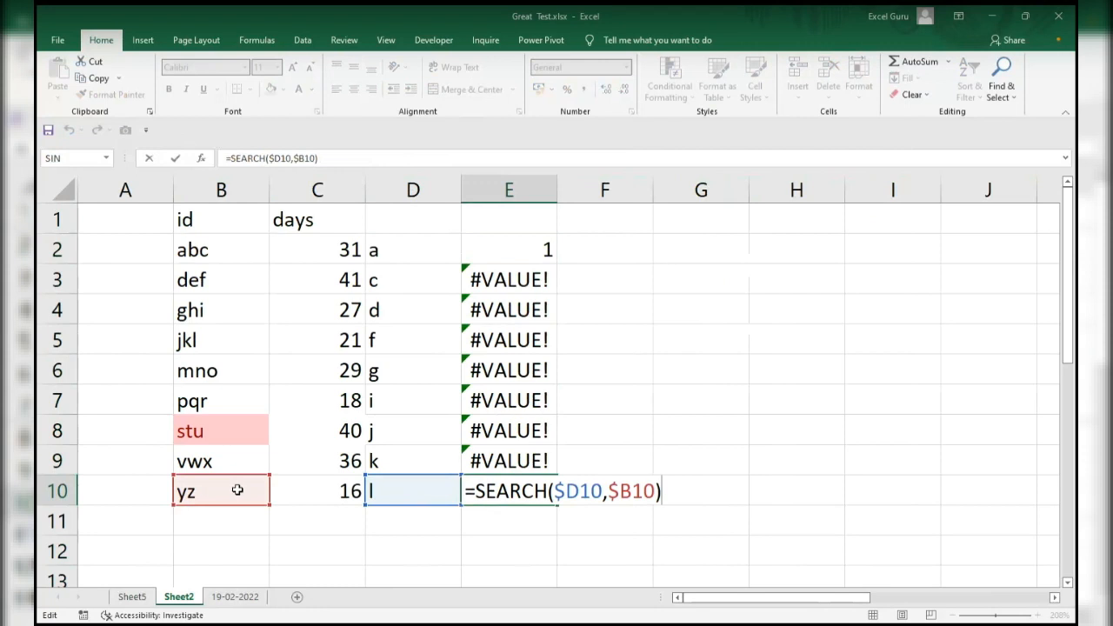
# - Replace the search text reference in E2's formula with the absolute range $B$2:$B$10
pyautogui.click(537, 254)
pyautogui.doubleClick(536, 254)
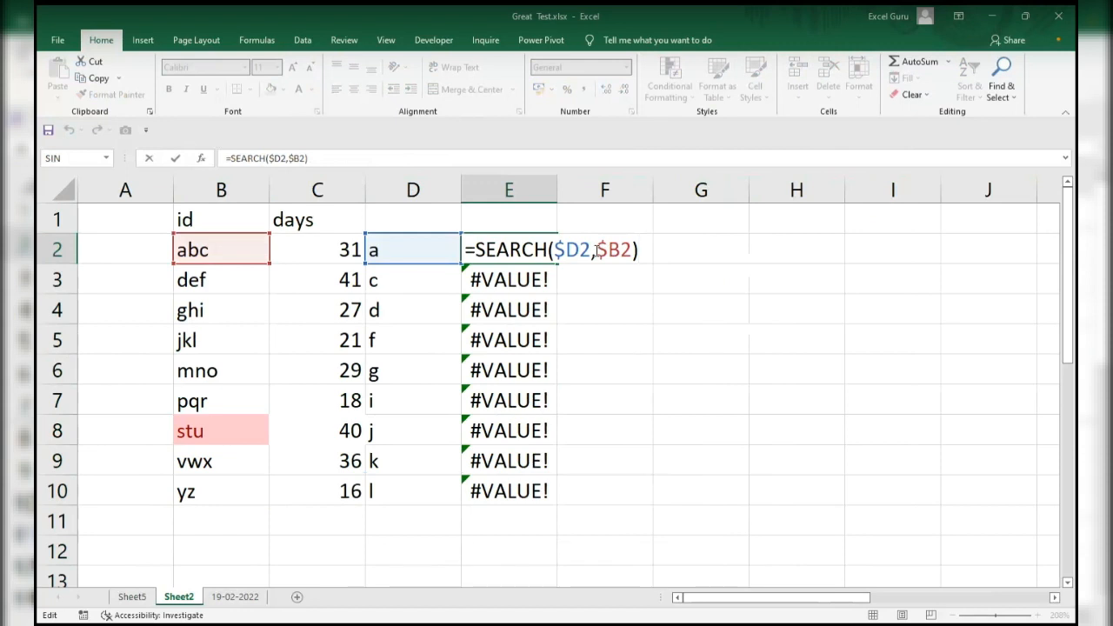
pyautogui.moveTo(597, 249); pyautogui.dragTo(633, 250)
pyautogui.moveTo(232, 246); pyautogui.dragTo(232, 497)
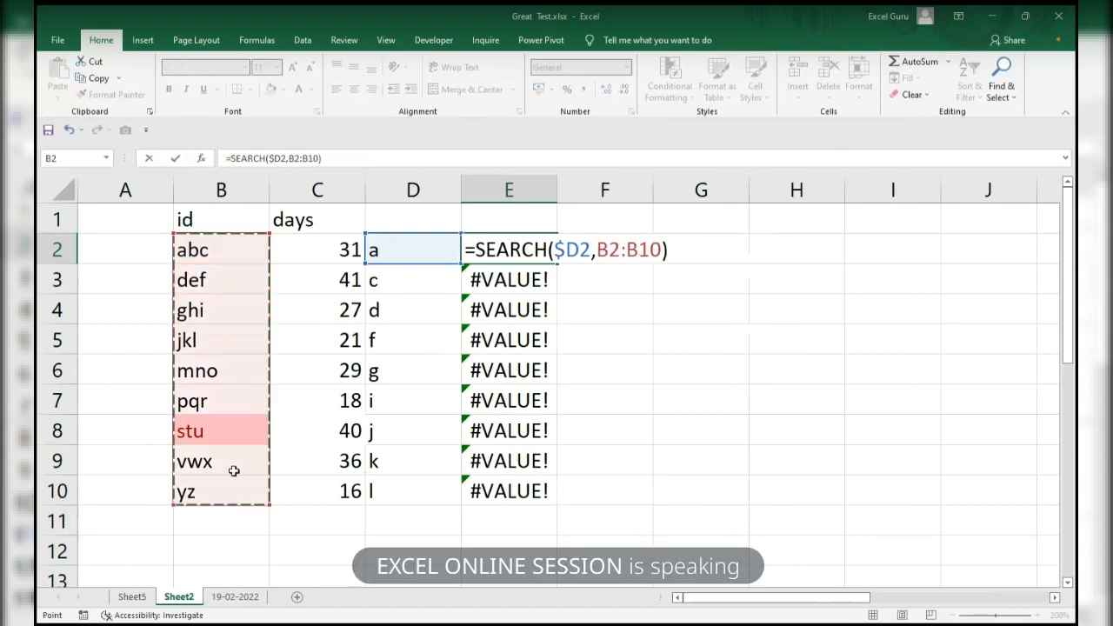
pyautogui.press('F4')
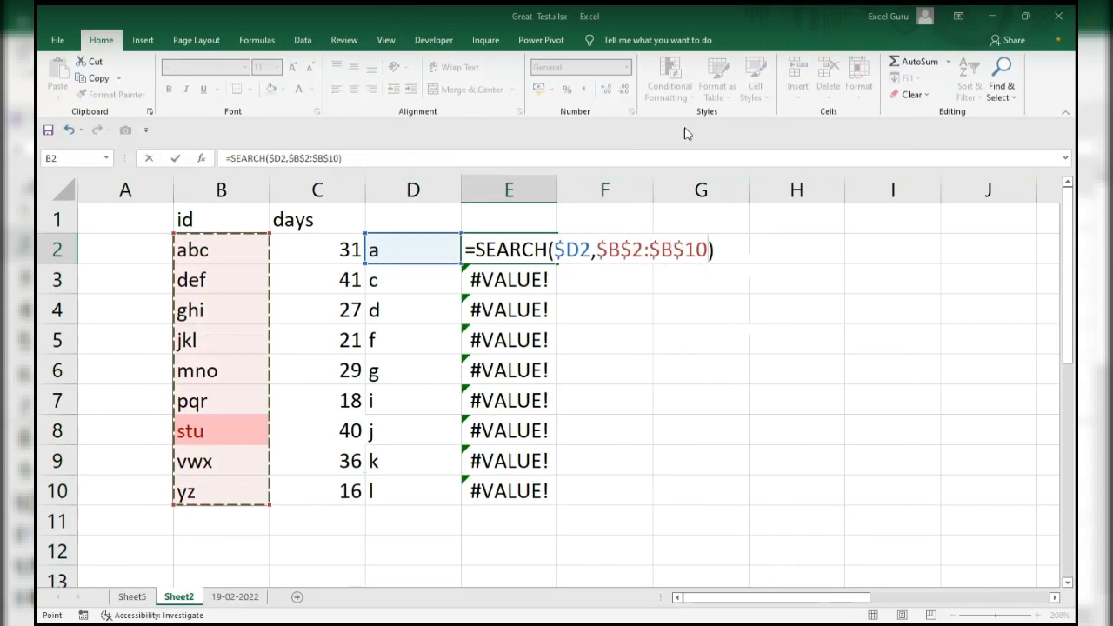
# - Evaluate the whole SEARCH expression in E2, restore the formula and enter it as an array formula
pyautogui.moveTo(727, 251); pyautogui.dragTo(458, 240)
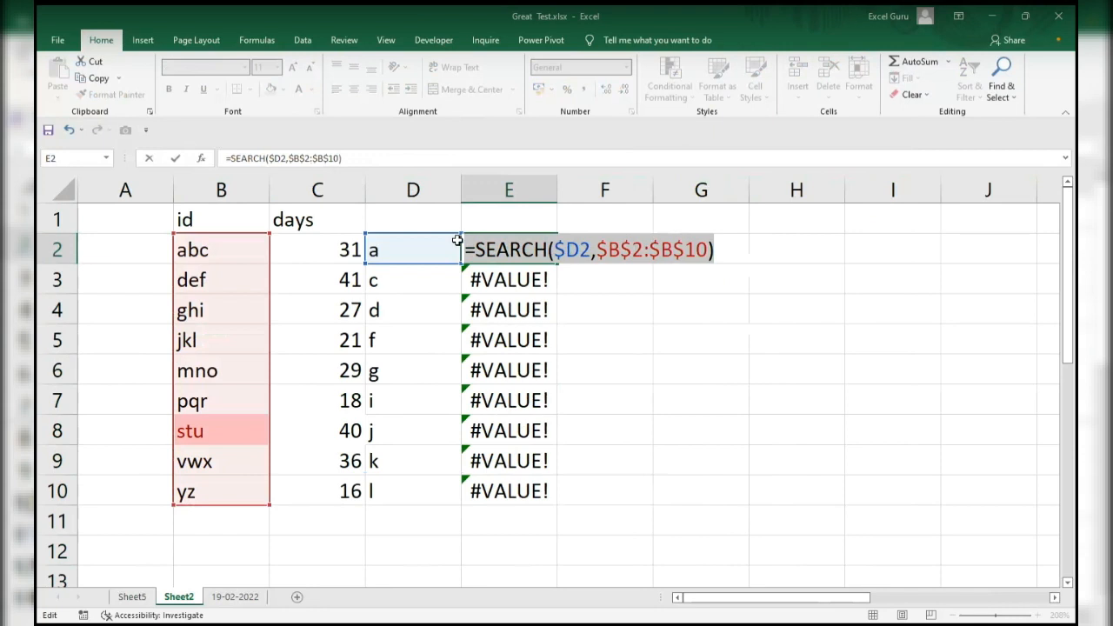
pyautogui.press('F9')
pyautogui.hotkey('ctrl', 'z')
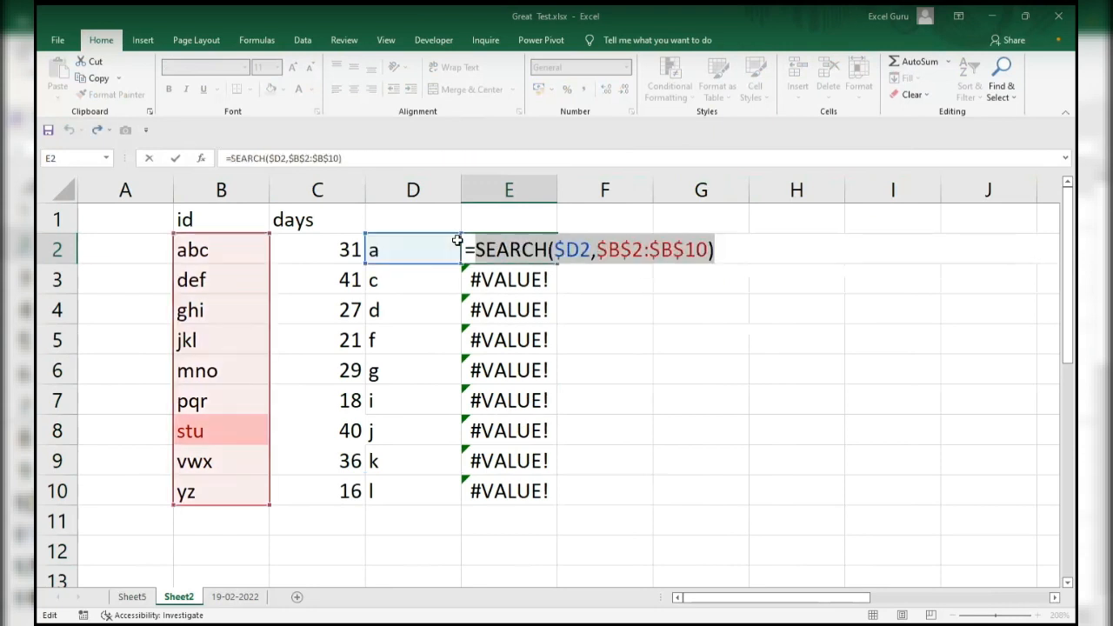
pyautogui.hotkey('ctrl', 'shift', 'Return')
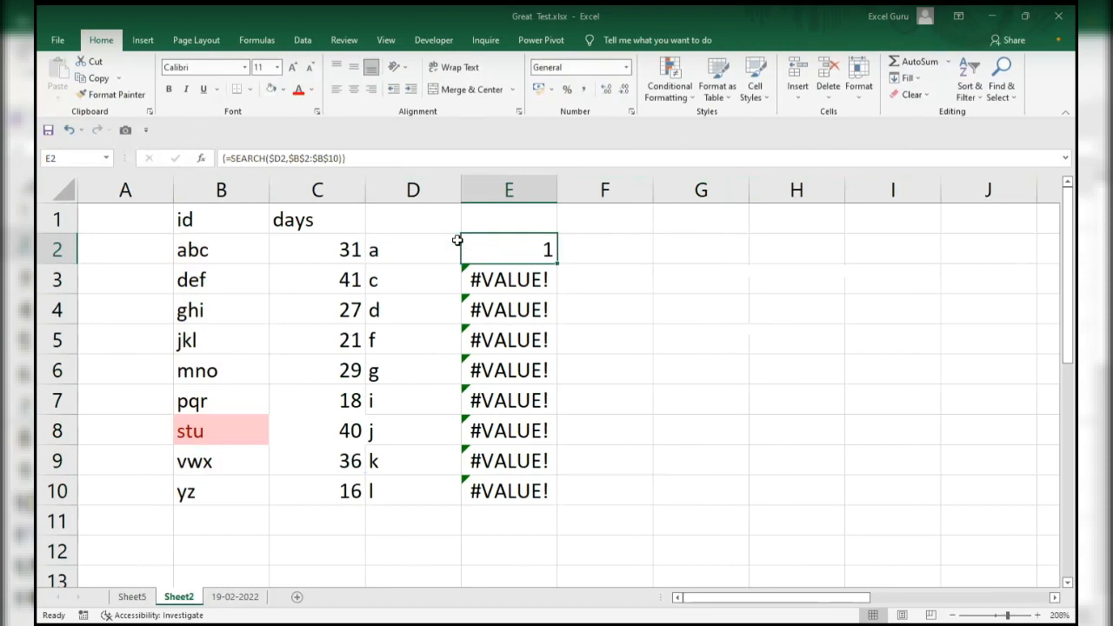
# - Wrap E2's SEARCH array formula in OR, filling the column down to E10 both before and after the change
pyautogui.doubleClick(559, 264)
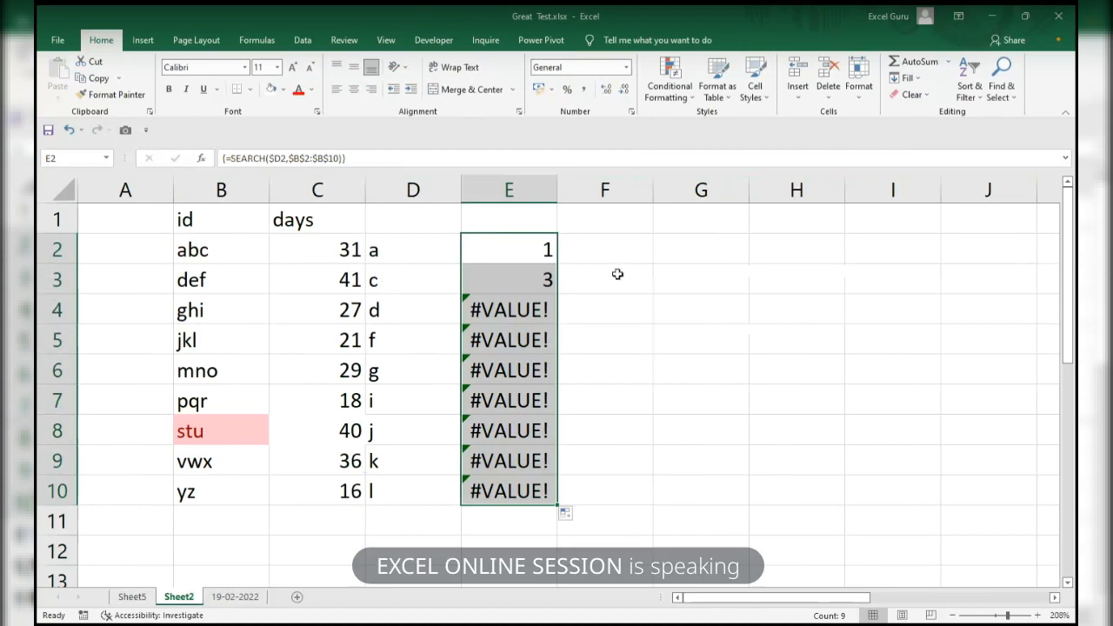
pyautogui.click(494, 252)
pyautogui.doubleClick(502, 252)
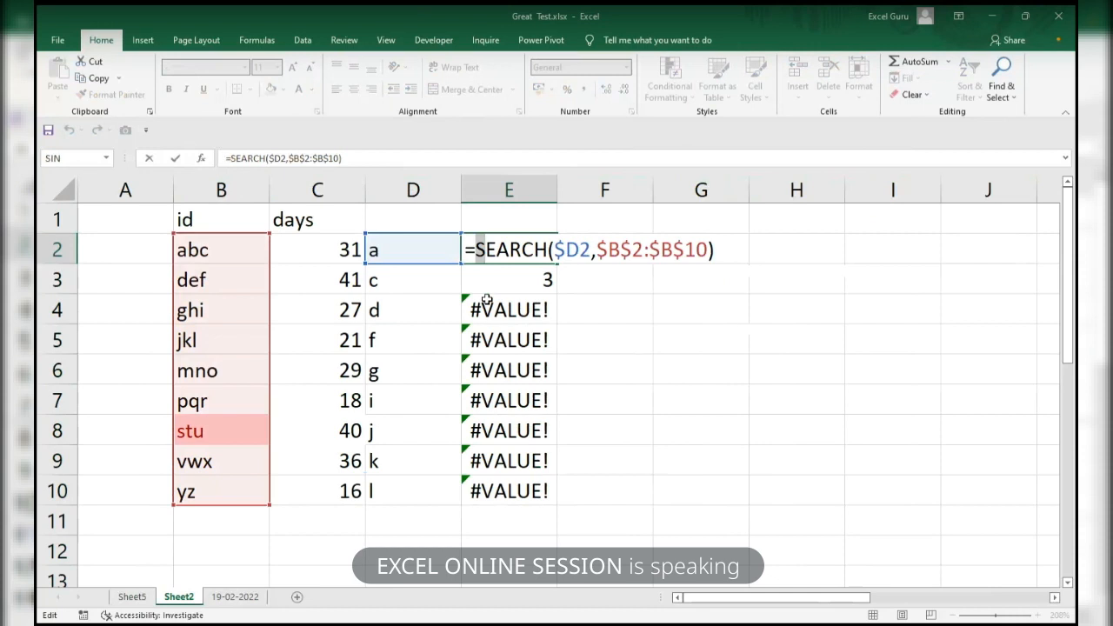
pyautogui.write('or')
pyautogui.press('Tab')
pyautogui.click(750, 249)
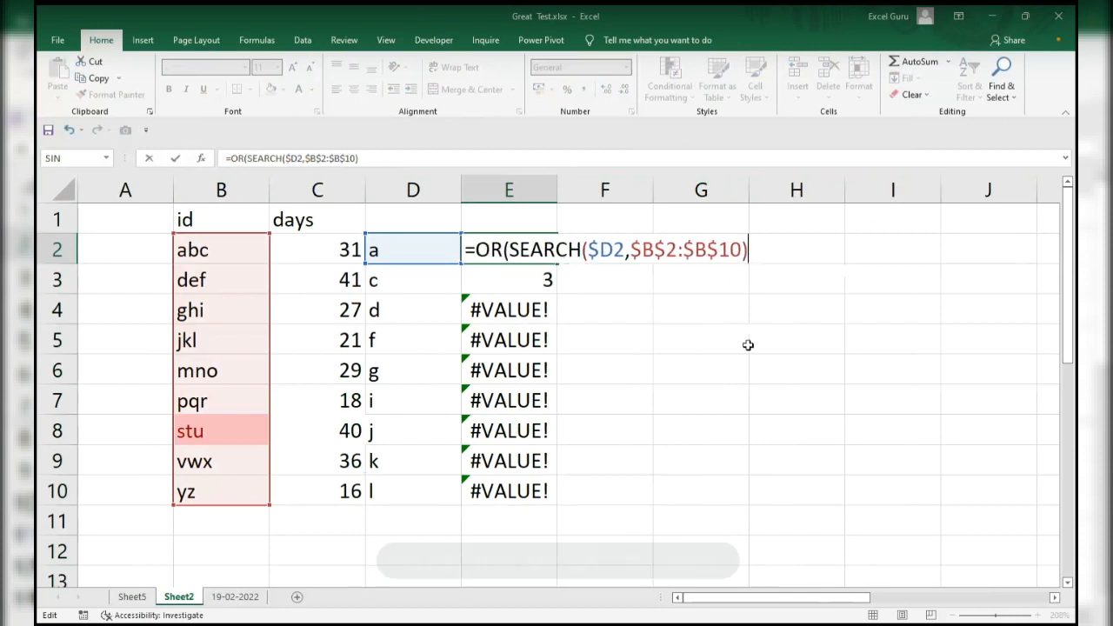
pyautogui.write(')')
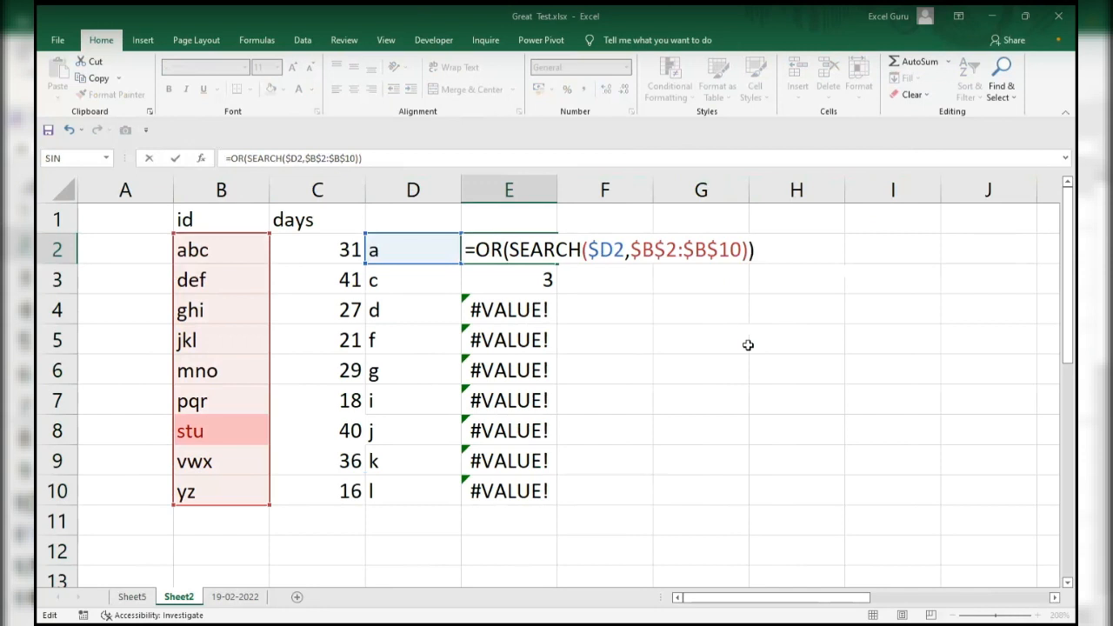
pyautogui.hotkey('ctrl', 'shift', 'Return')
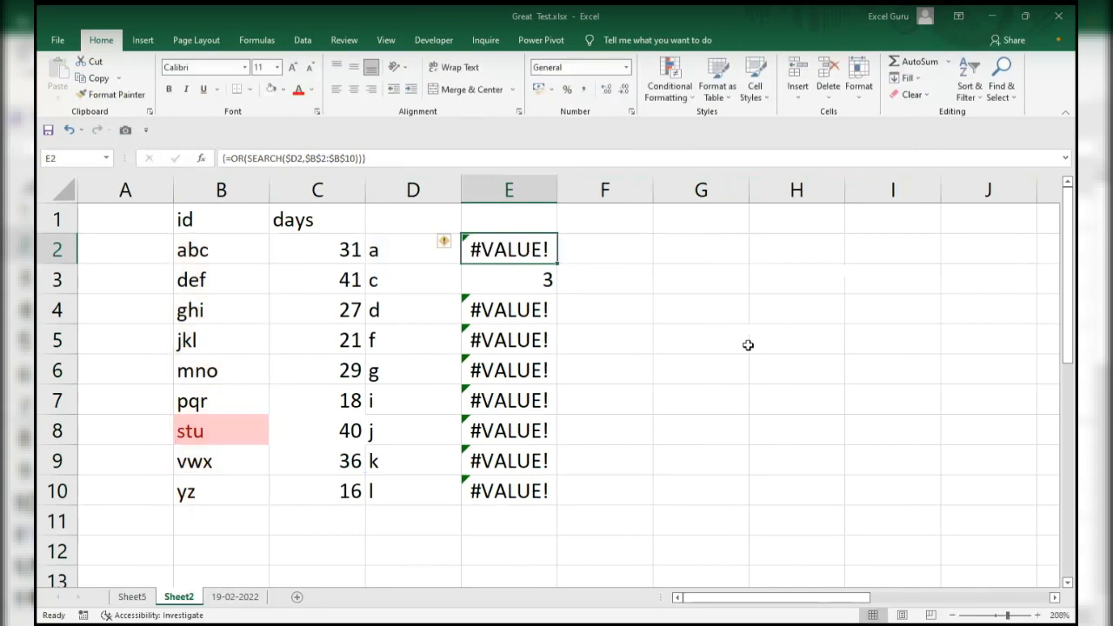
pyautogui.doubleClick(555, 266)
# - Evaluate the SEARCH expression inside E2's OR formula and restore the original expression
pyautogui.click(521, 248)
pyautogui.doubleClick(509, 250)
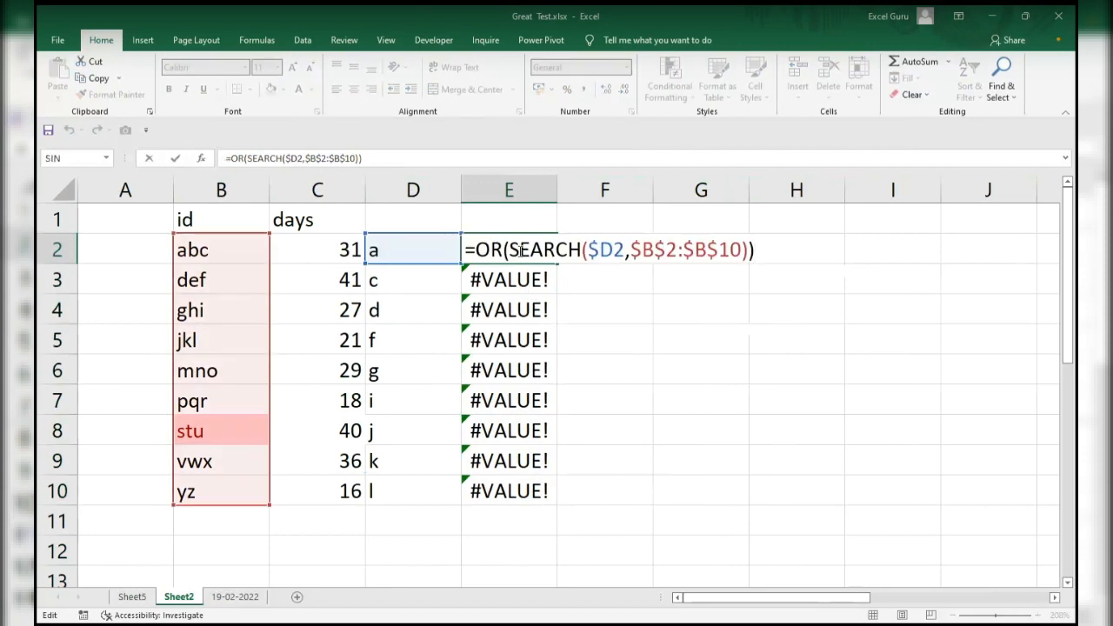
pyautogui.moveTo(509, 250); pyautogui.dragTo(750, 249)
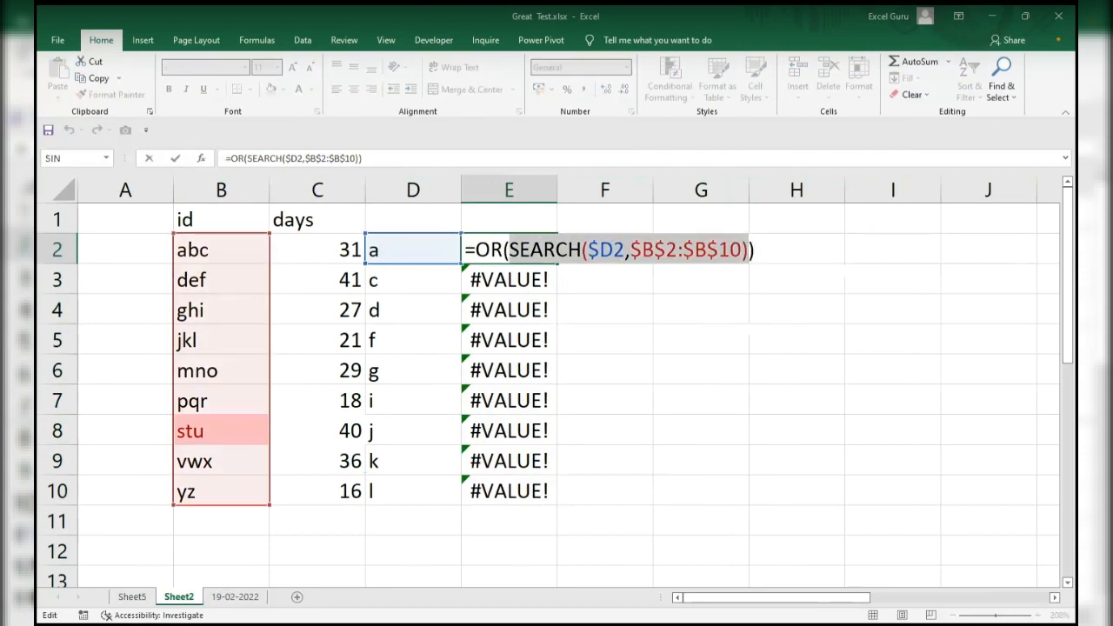
pyautogui.press('F9')
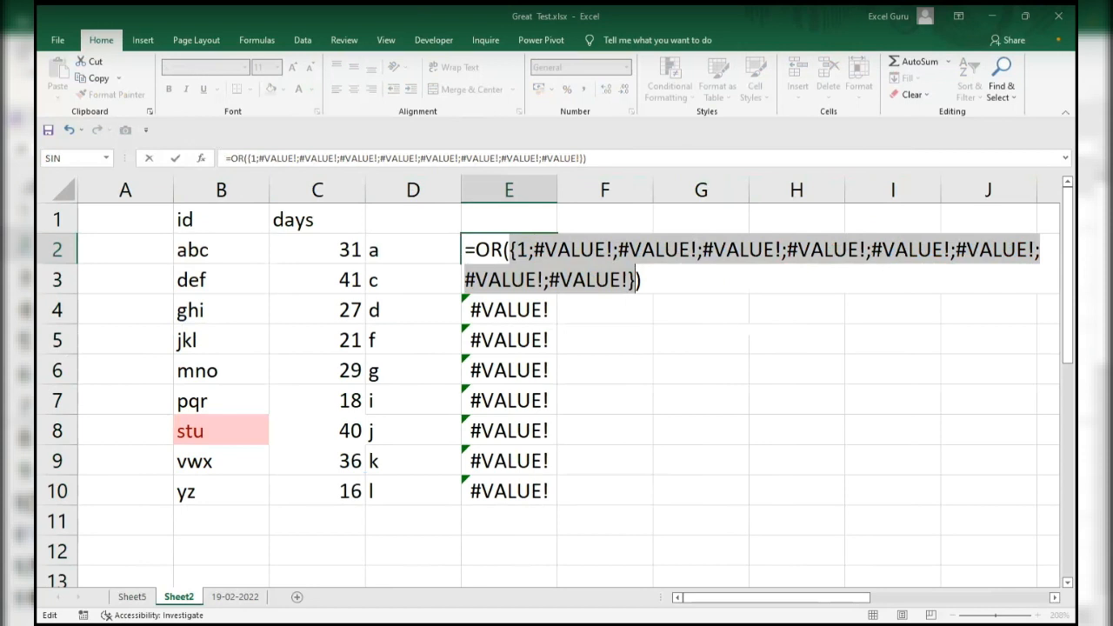
pyautogui.hotkey('ctrl', 'z')
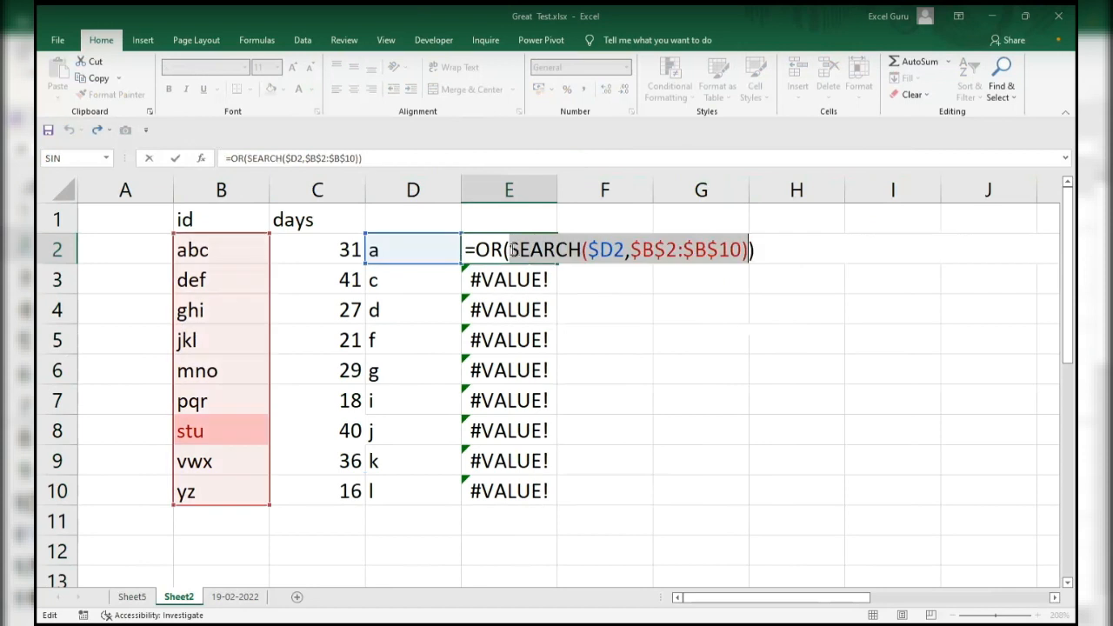
# - Wrap the SEARCH in E2 with ISNUMBER, enter =OR(ISNUMBER(SEARCH($D2,$B$2:$B$10))) as an array formula and fill it down to E10
pyautogui.click(512, 250)
pyautogui.write('isnumbe')
pyautogui.press('Tab')
pyautogui.click(883, 250)
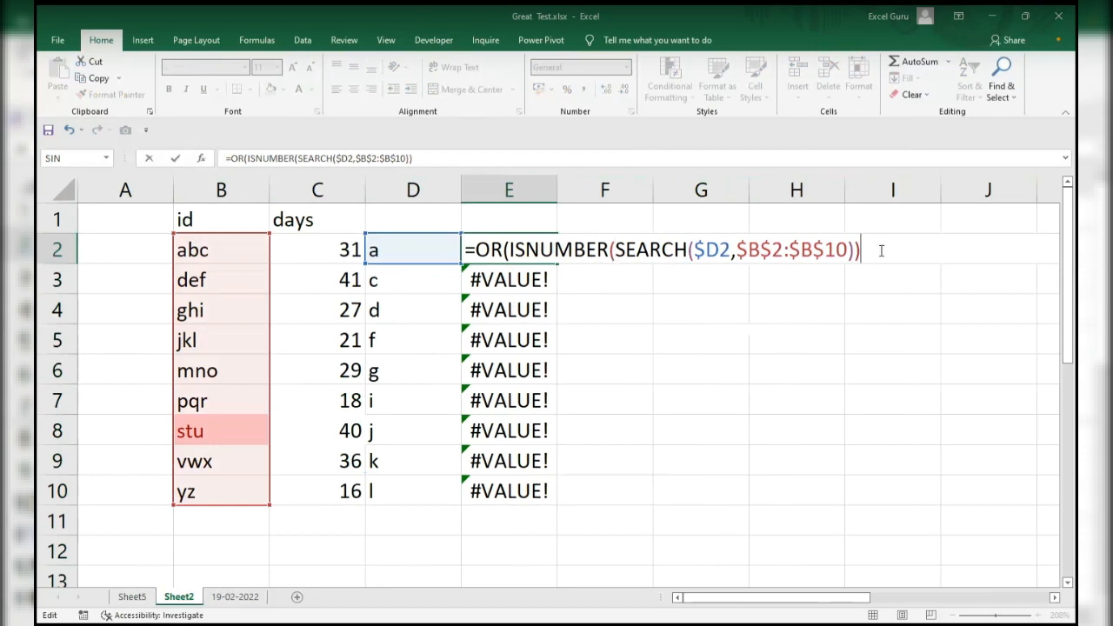
pyautogui.write(')')
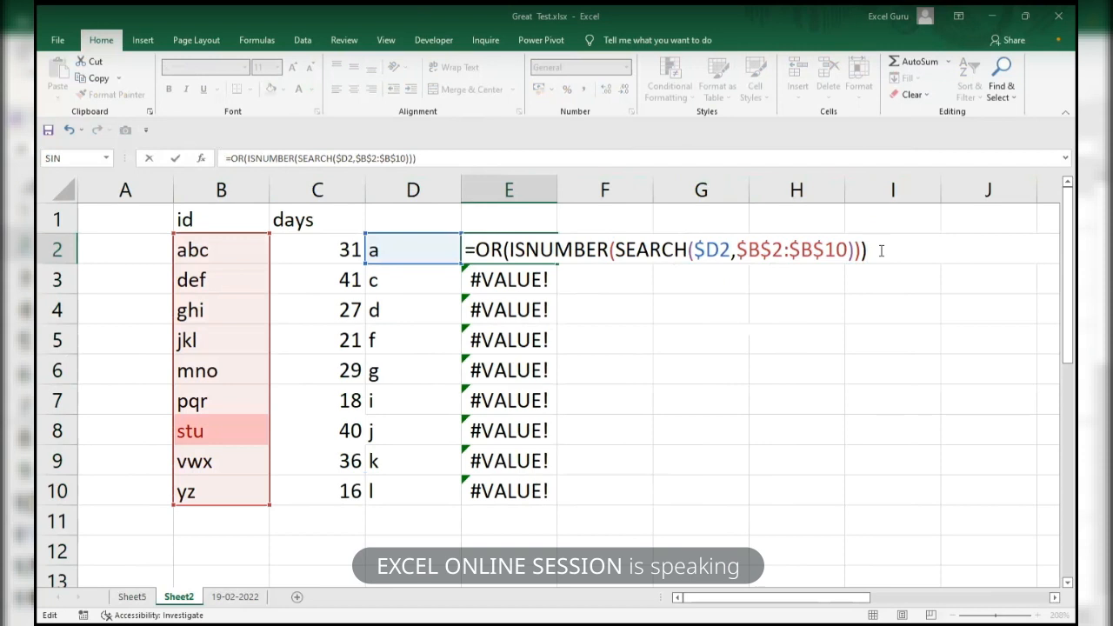
pyautogui.hotkey('ctrl', 'shift', 'Return')
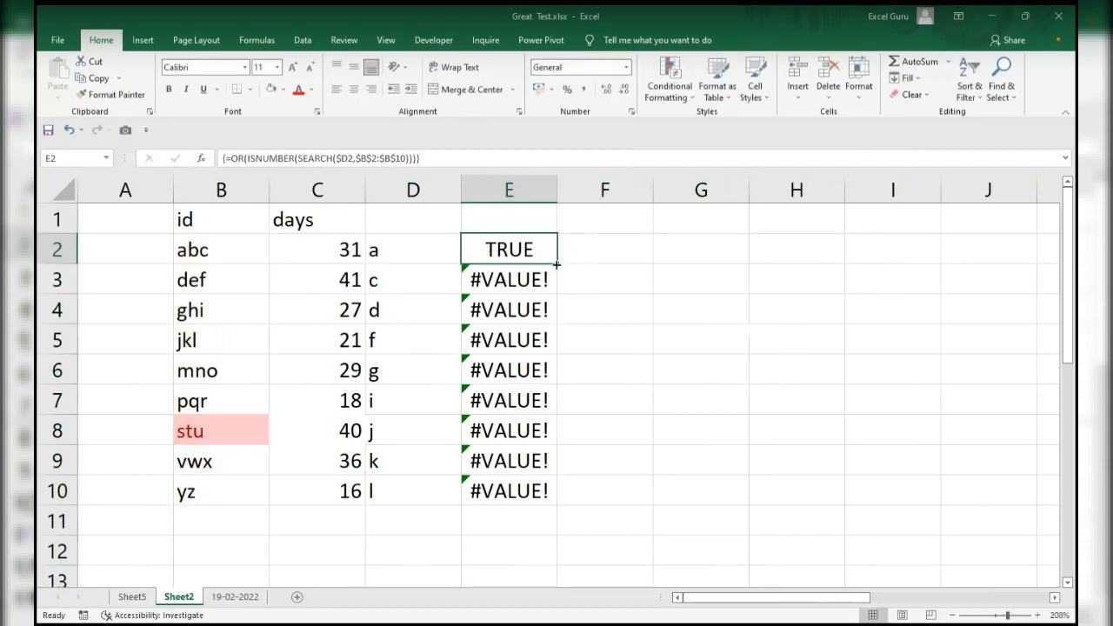
pyautogui.doubleClick(556, 264)
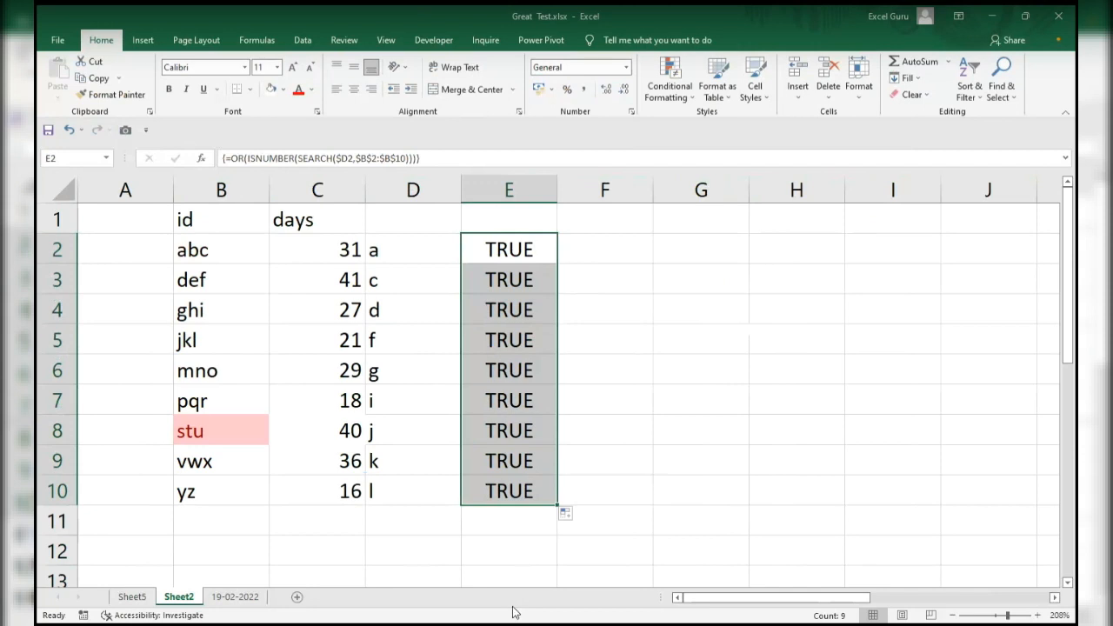
pyautogui.click(532, 492)
pyautogui.click(392, 494)
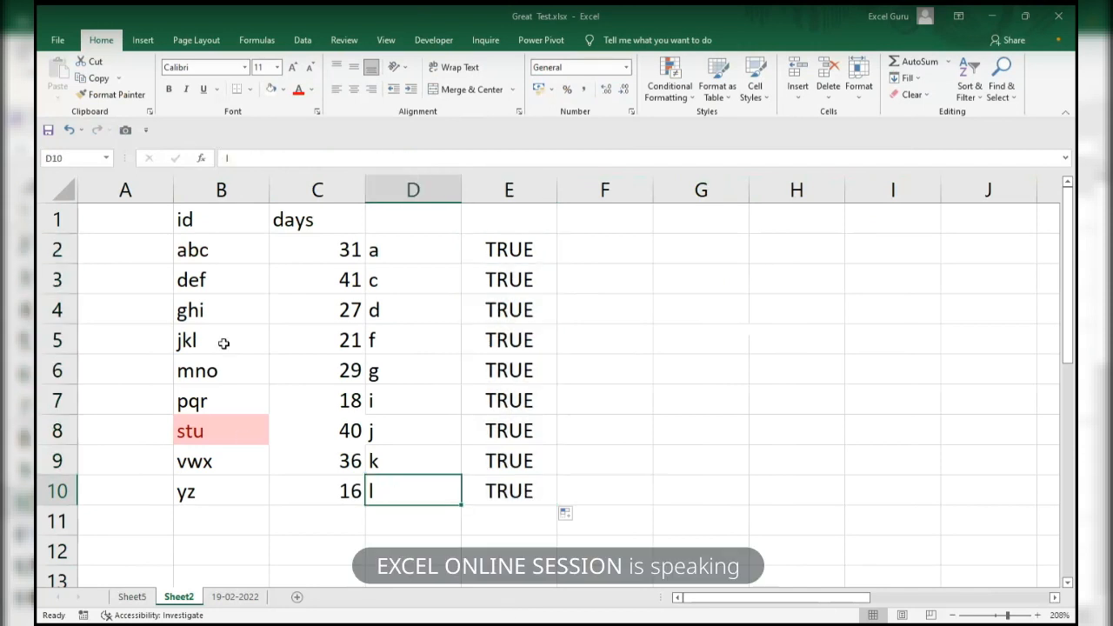
# - Copy E2's formula and use it in a conditional formatting rule on B2:B10 with purple fill and bold white text
pyautogui.click(518, 247)
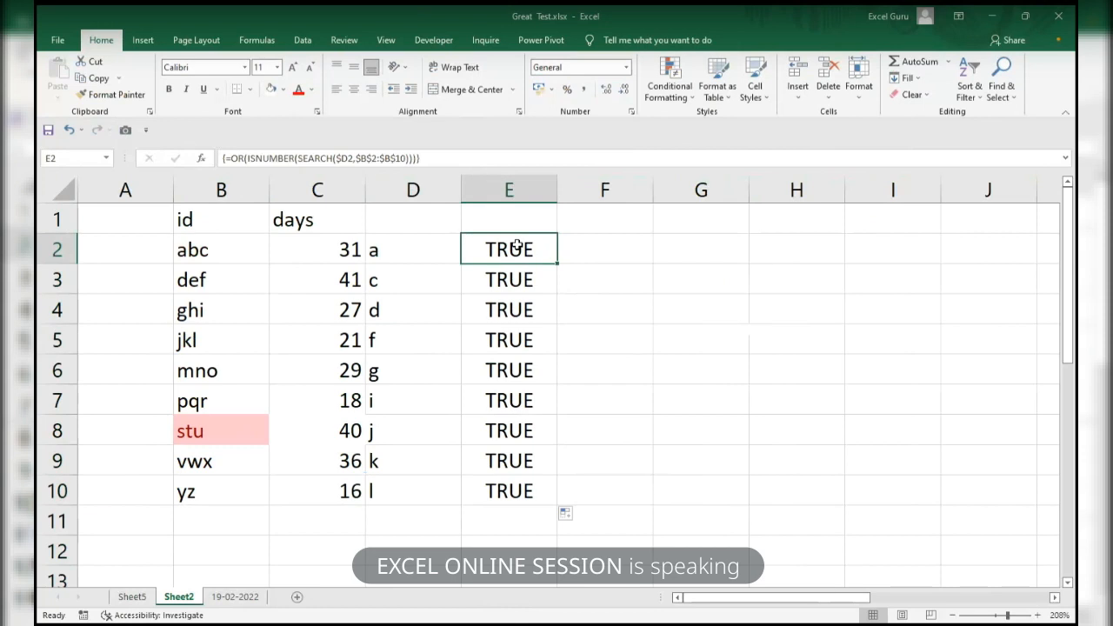
pyautogui.doubleClick(517, 247)
pyautogui.moveTo(868, 249); pyautogui.dragTo(654, 234)
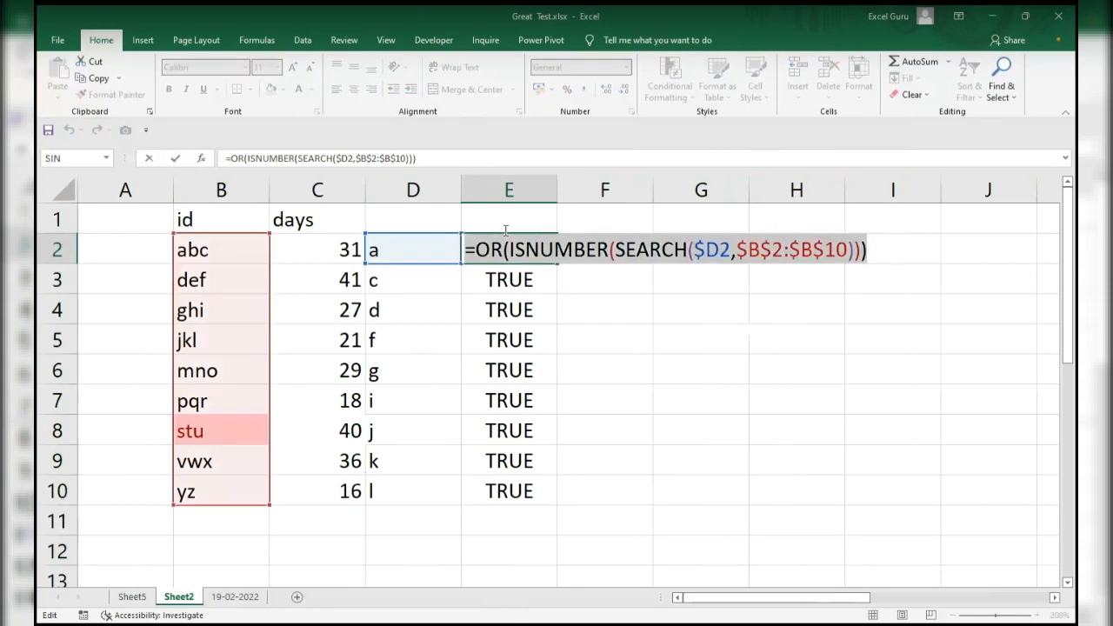
pyautogui.press('Escape')
pyautogui.moveTo(224, 249); pyautogui.dragTo(216, 492)
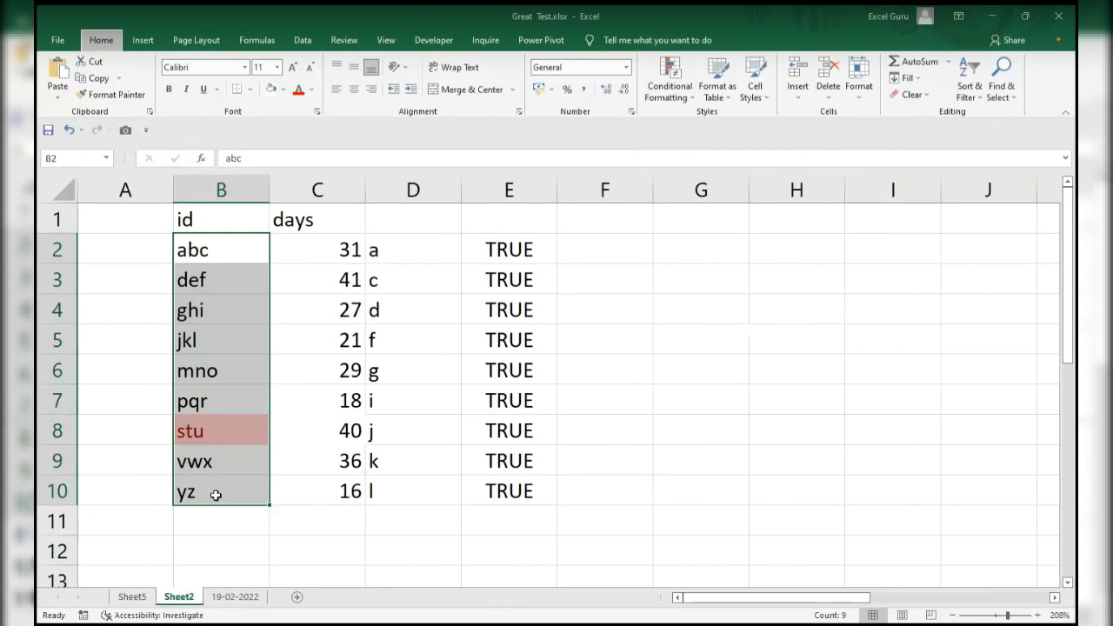
pyautogui.press('l')
pyautogui.press('n')
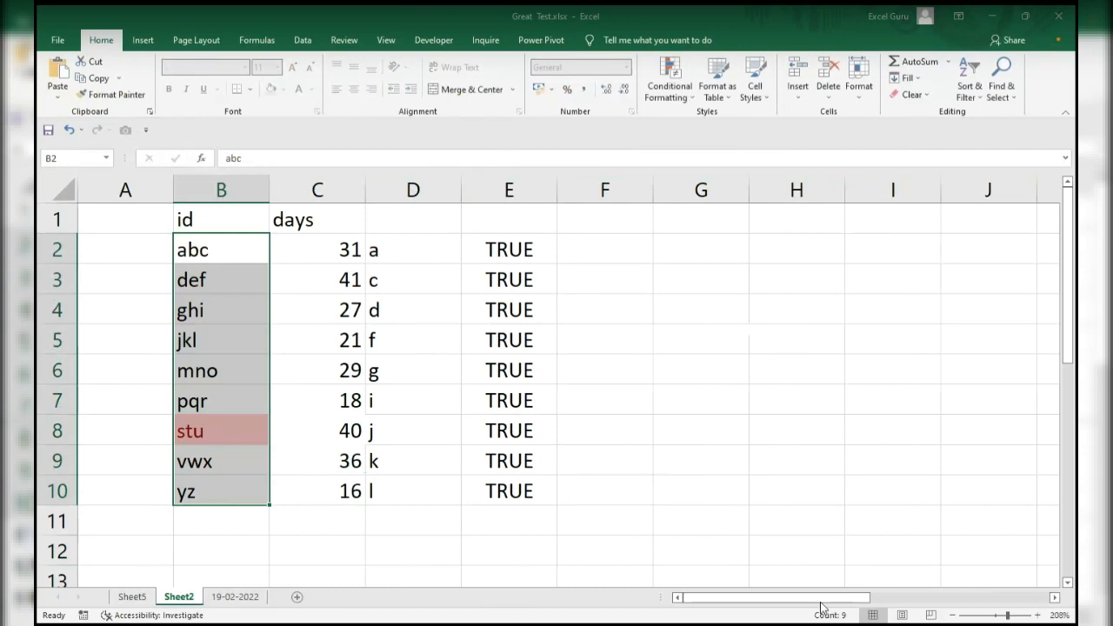
pyautogui.click(727, 573)
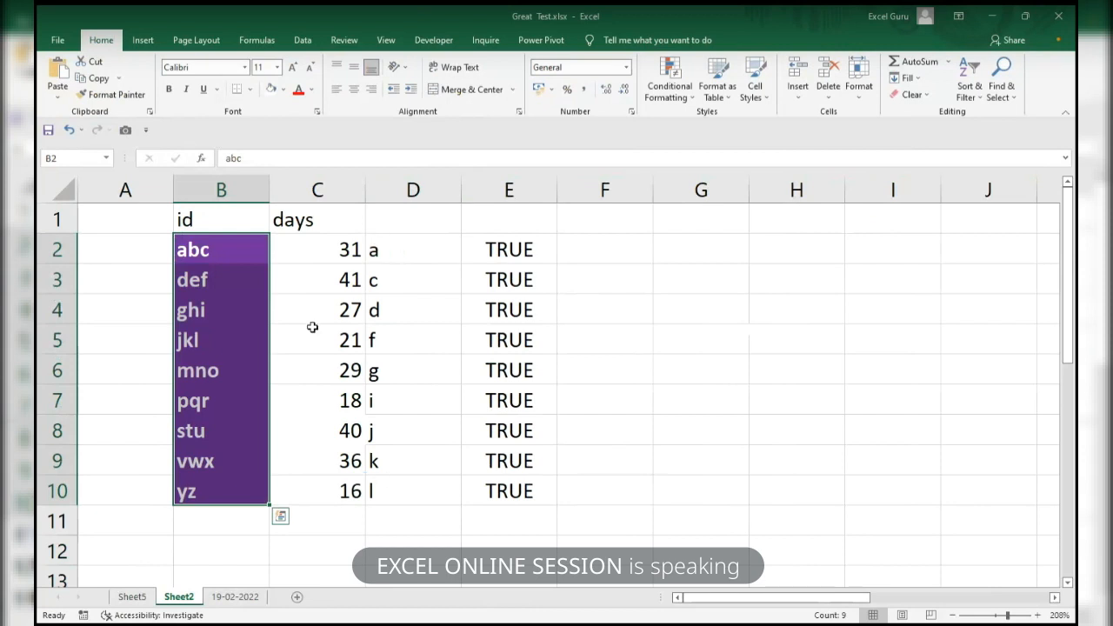
# - Replace the search letter in D5 with 12 to test the formatting rule
pyautogui.click(397, 344)
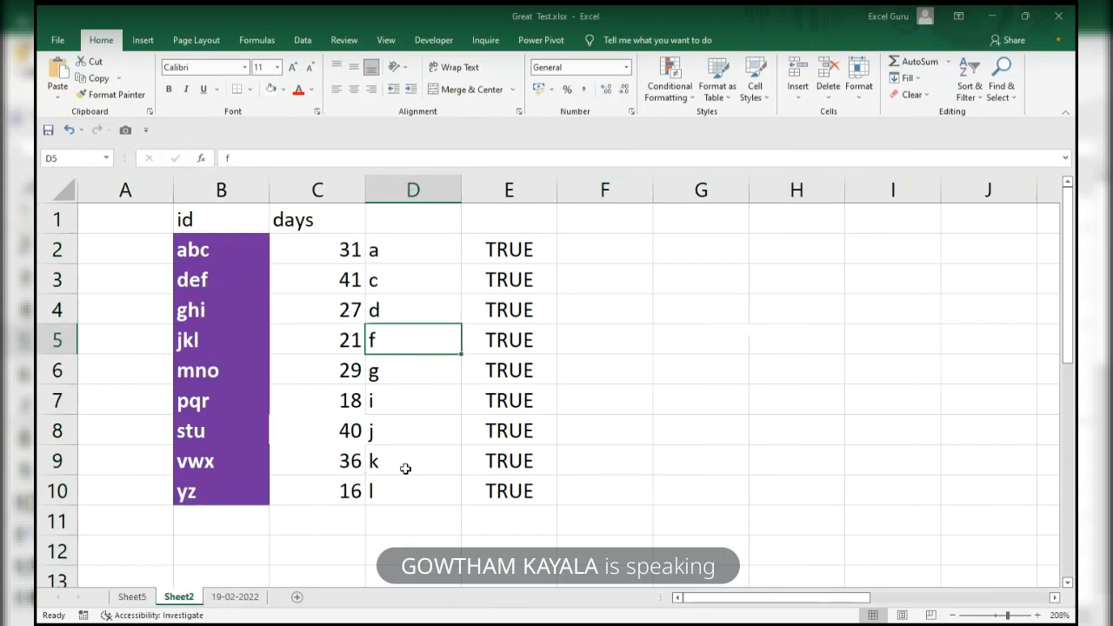
pyautogui.write('12')
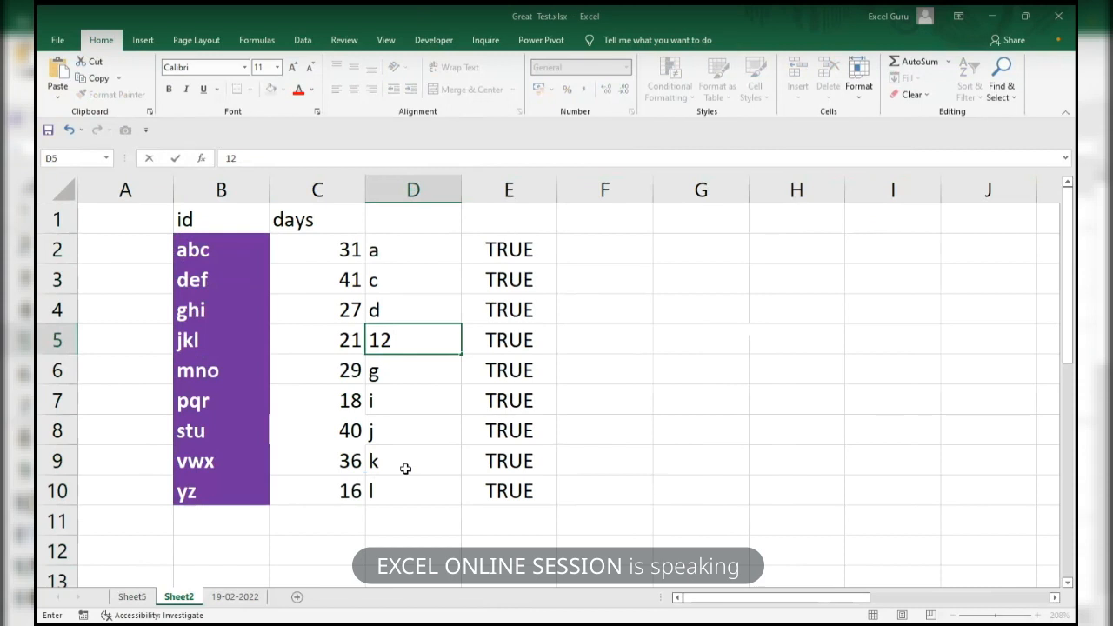
pyautogui.press('Return')
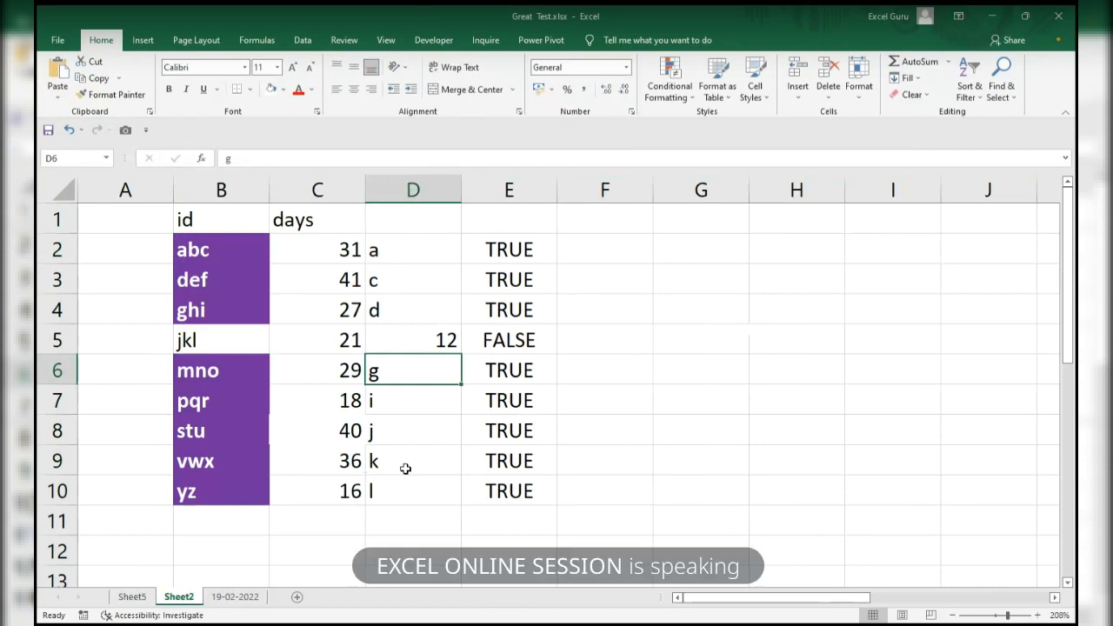
# - Examine the letters in D8:D10, the id in B5 and the array formula in E5 to trace how row 5 is evaluated
pyautogui.click(389, 439)
pyautogui.click(384, 469)
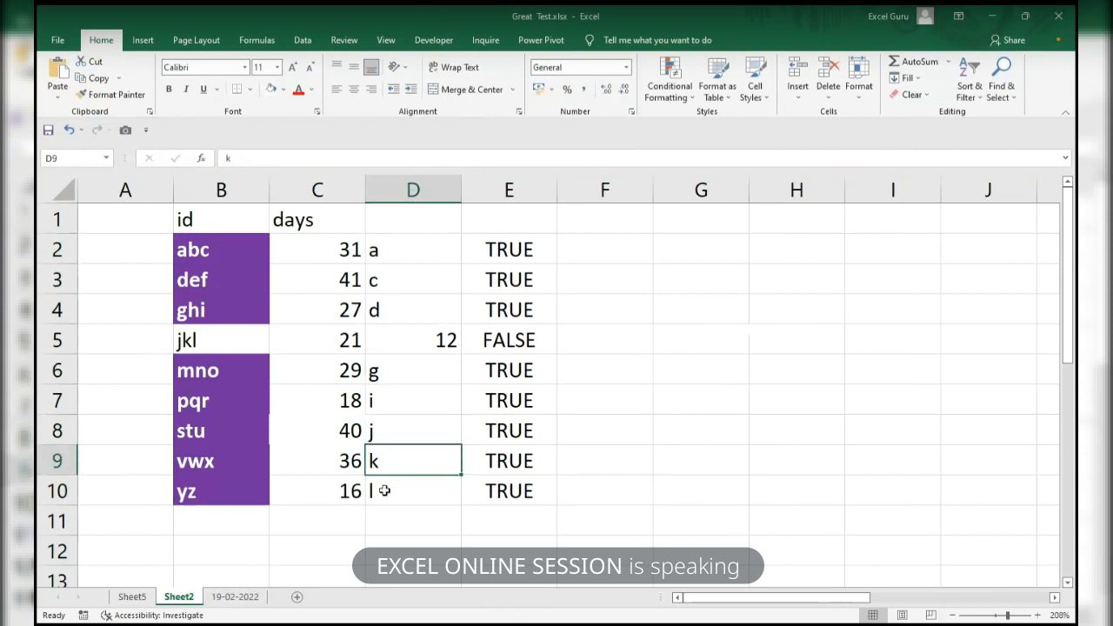
pyautogui.click(385, 490)
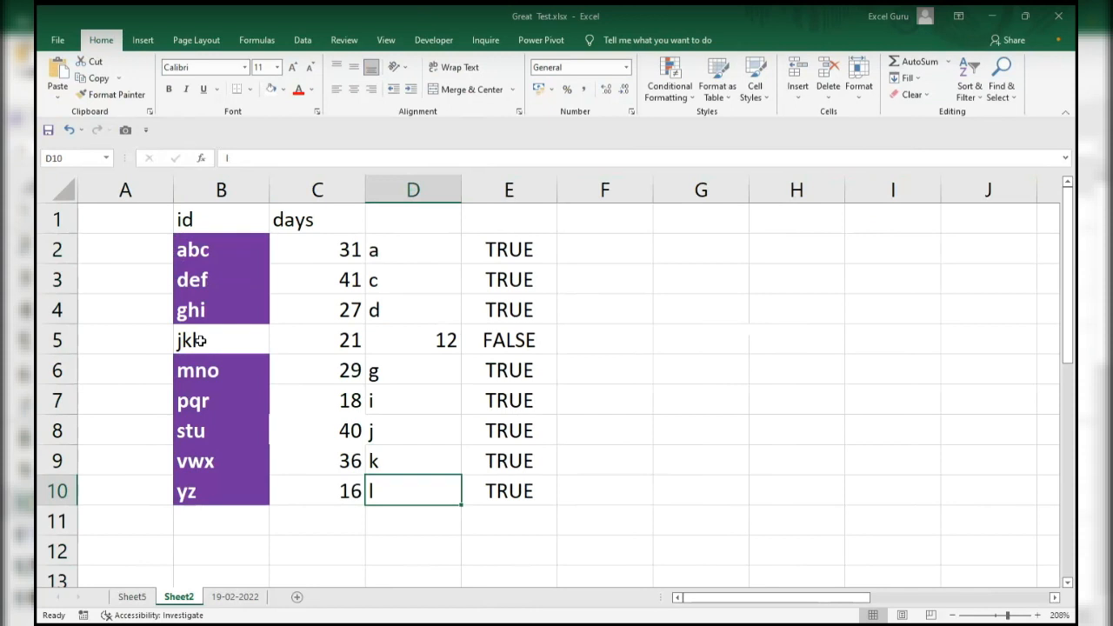
pyautogui.click(419, 338)
pyautogui.click(484, 340)
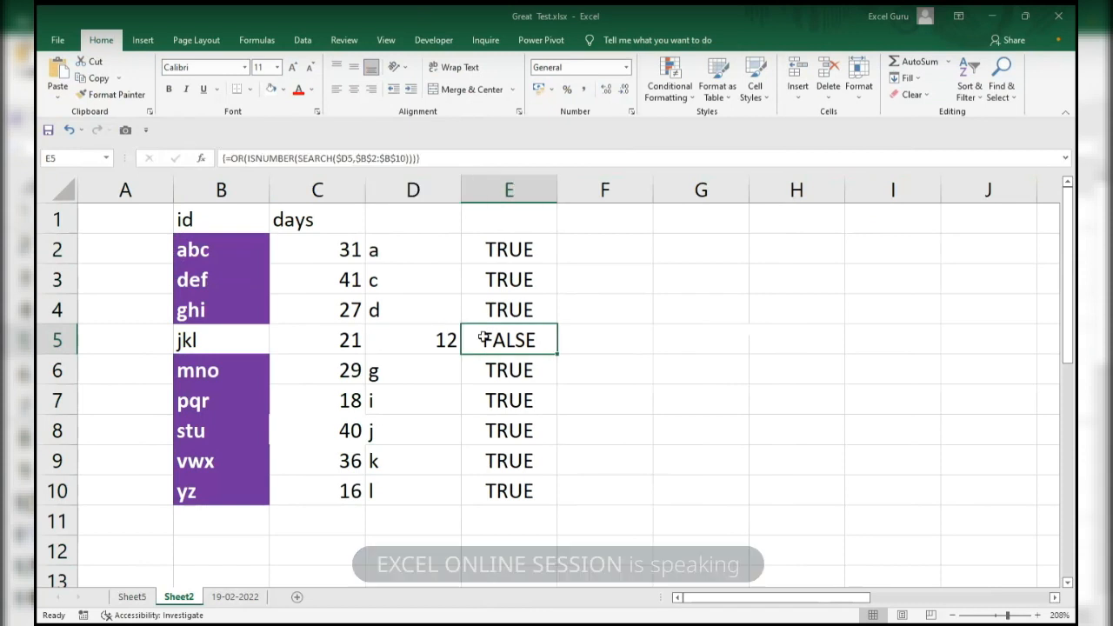
pyautogui.doubleClick(485, 339)
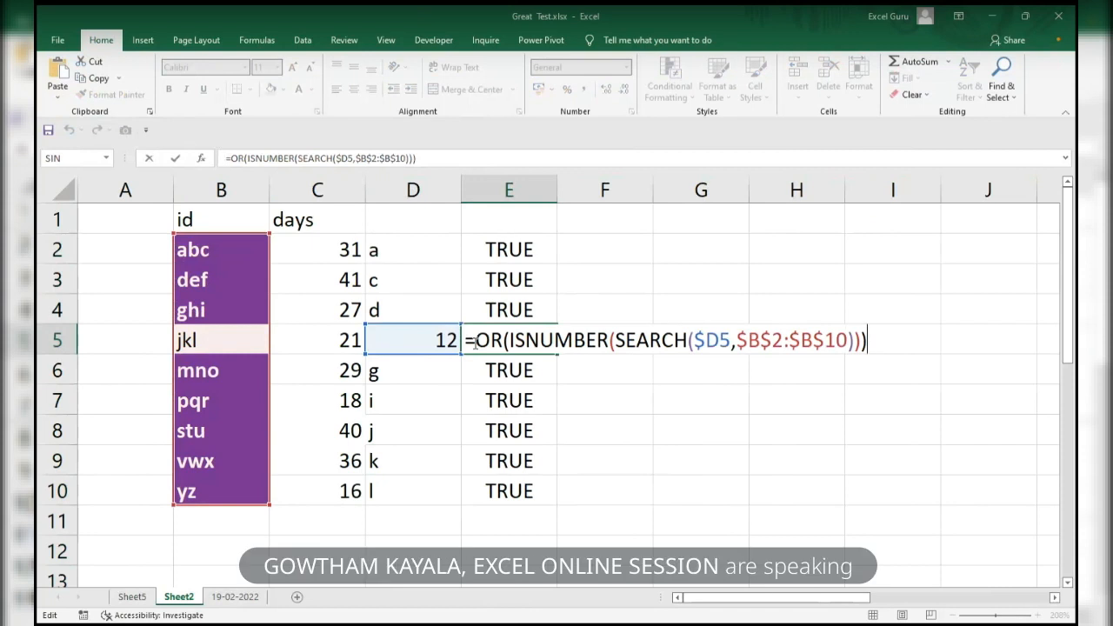
pyautogui.hotkey('ctrl', 'shift', 'Return')
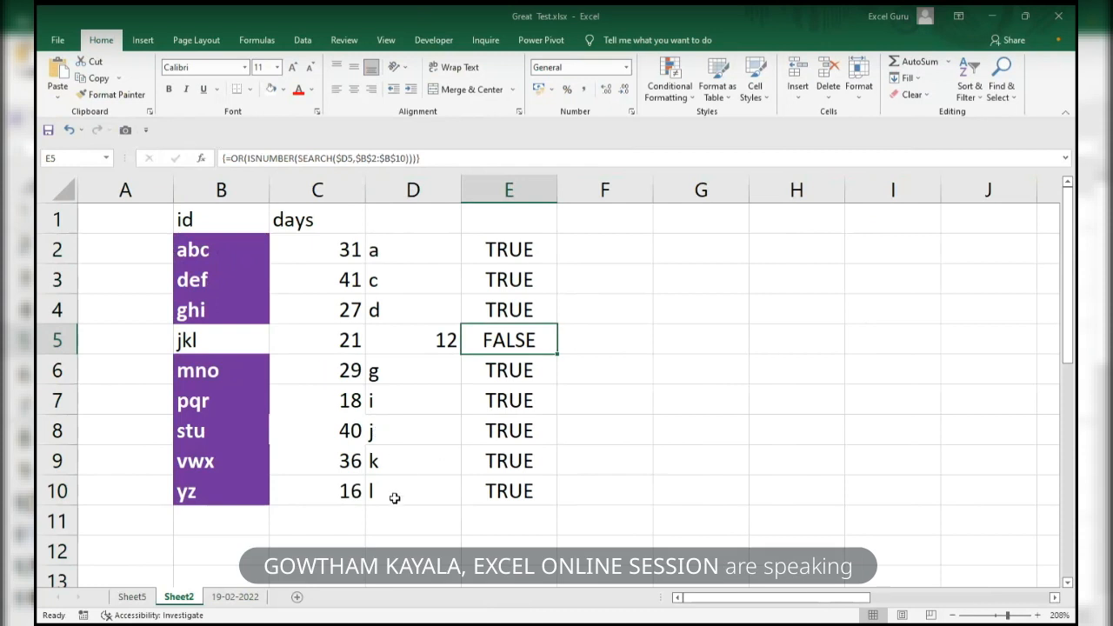
pyautogui.click(382, 431)
pyautogui.moveTo(382, 431); pyautogui.dragTo(380, 494)
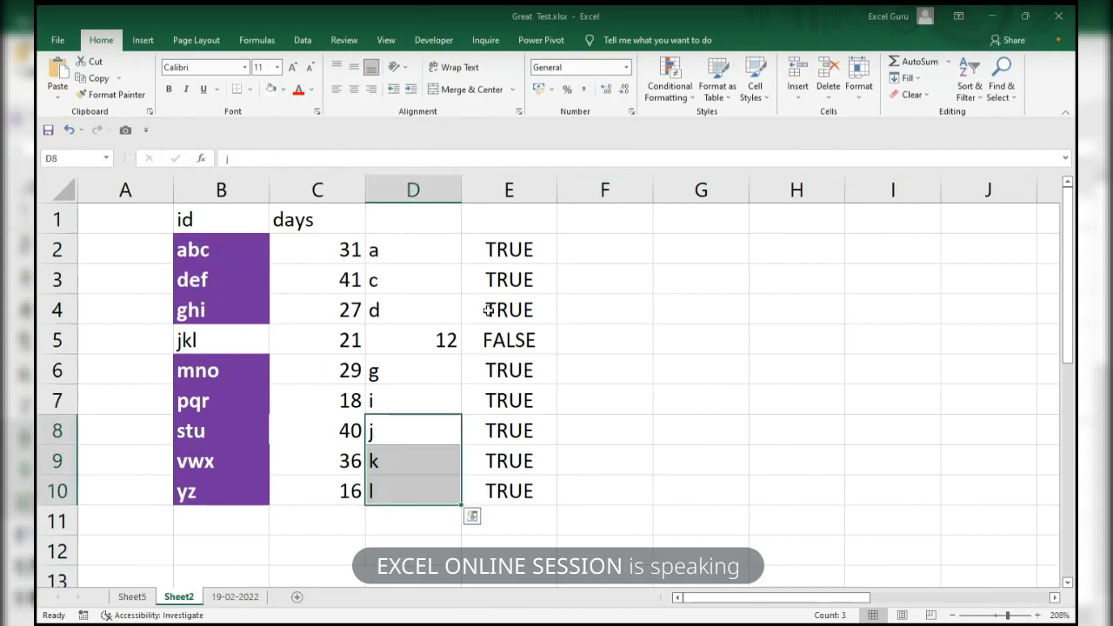
pyautogui.click(193, 340)
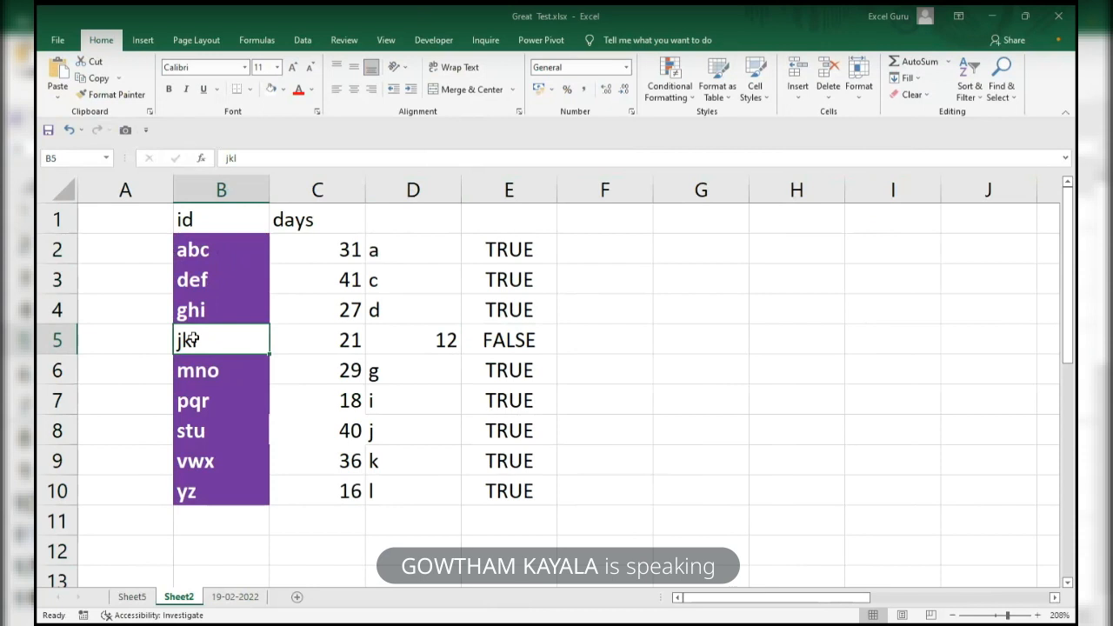
pyautogui.click(434, 339)
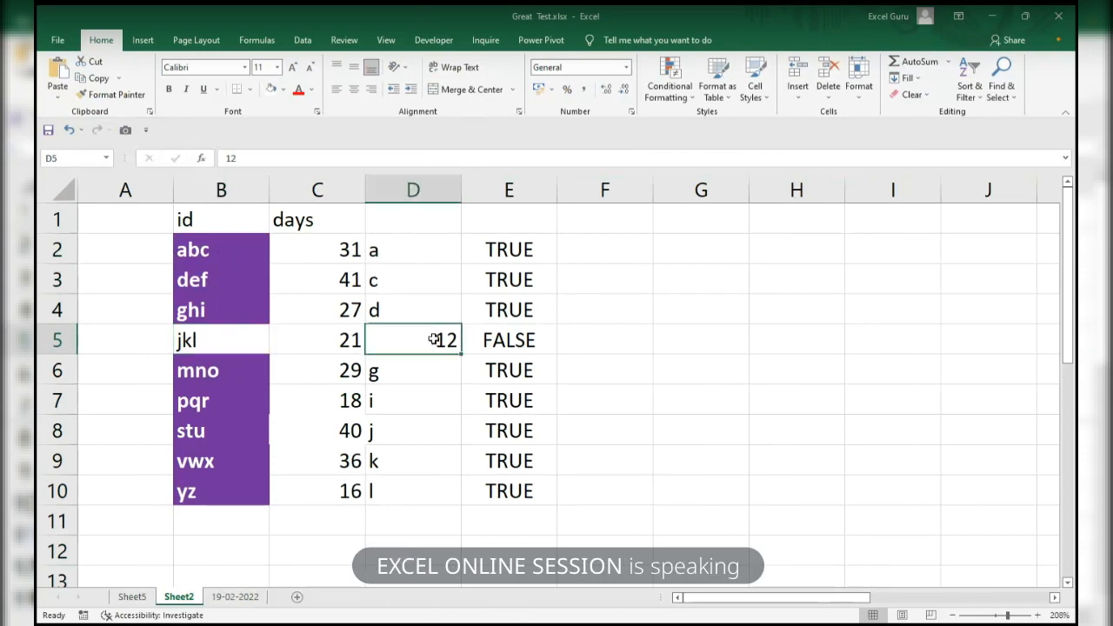
pyautogui.click(525, 340)
pyautogui.doubleClick(524, 340)
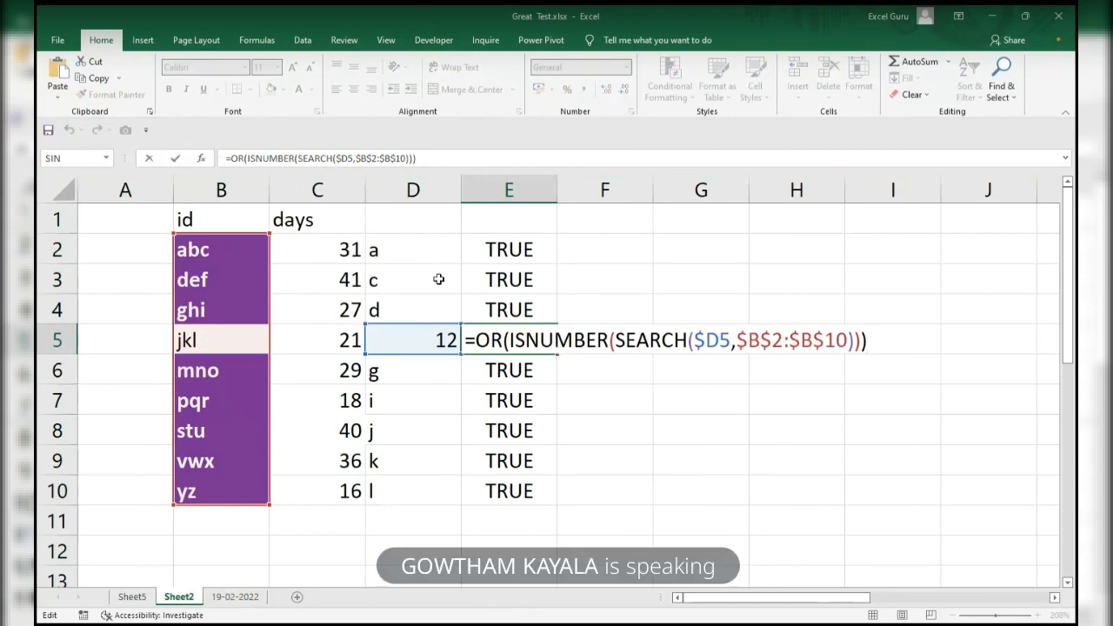
pyautogui.hotkey('ctrl', 'shift', 'Return')
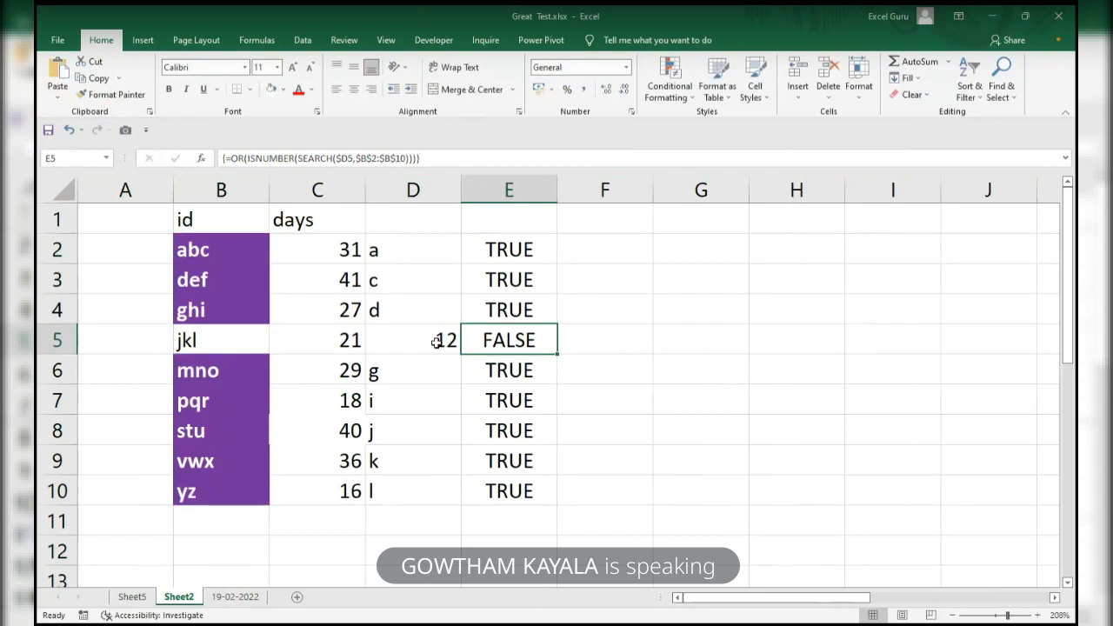
# - Enter a capital A as the search letter in D5
pyautogui.click(436, 341)
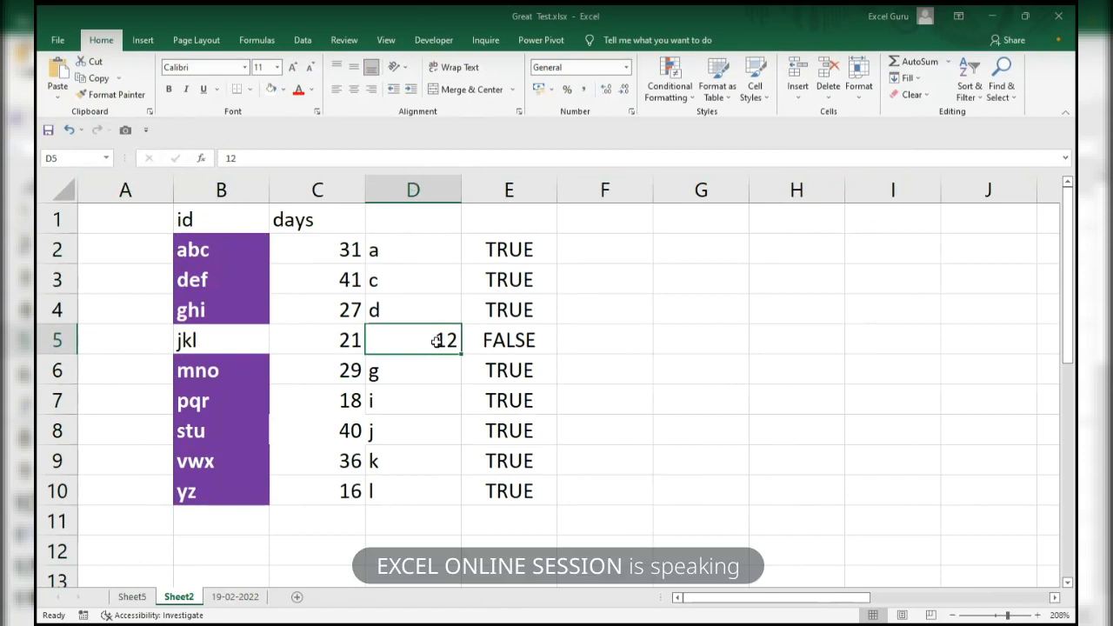
pyautogui.write('a')
pyautogui.press('BackSpace')
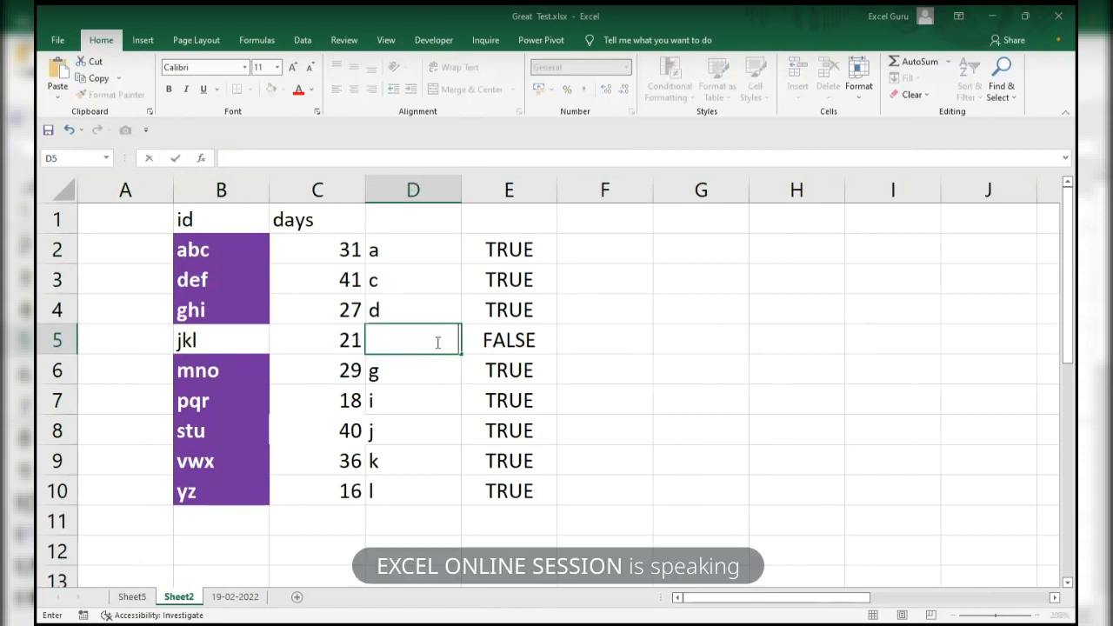
pyautogui.write('A')
pyautogui.press('Return')
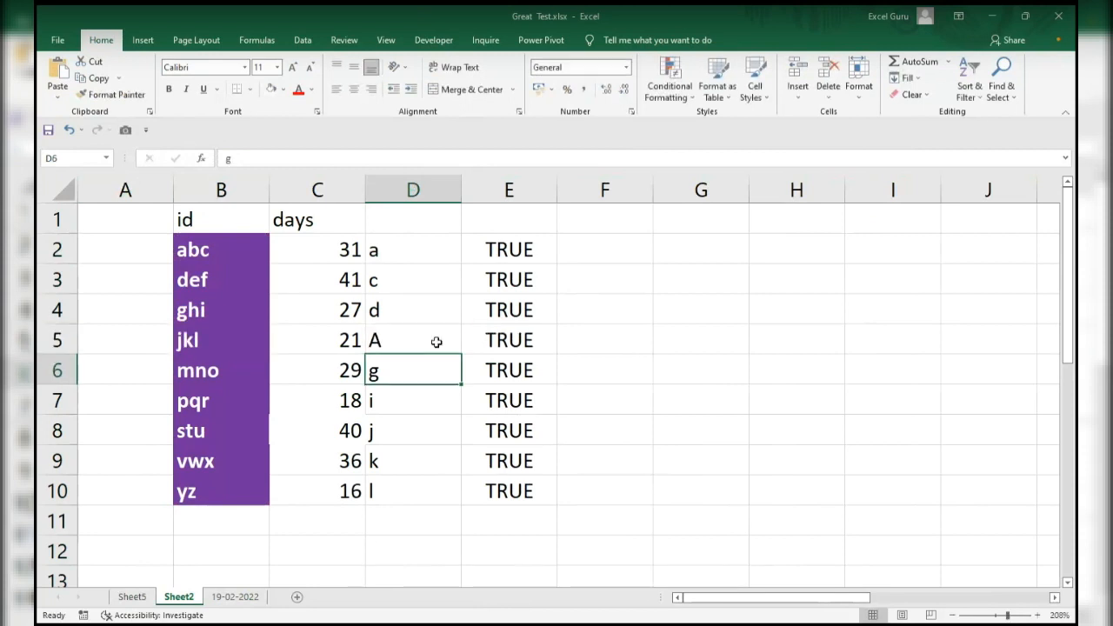
# - Replace the capital search letter in D5 with a lowercase a
pyautogui.click(437, 341)
pyautogui.write('a')
pyautogui.press('Return')
pyautogui.press('Up')
pyautogui.press('Up')
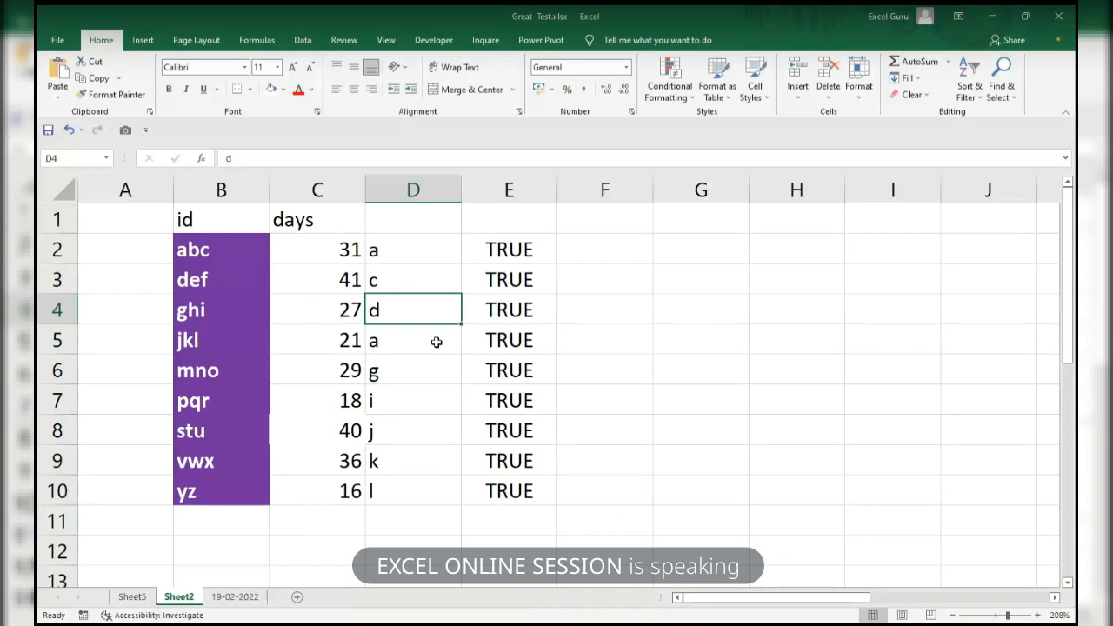
# - Check the ids in B2:B10 against the search letters and enter aa as the search text in D4
pyautogui.press('Left')
pyautogui.press('Left')
pyautogui.press('Up')
pyautogui.press('Up')
pyautogui.hotkey('ctrl', 'shift', 'Down')
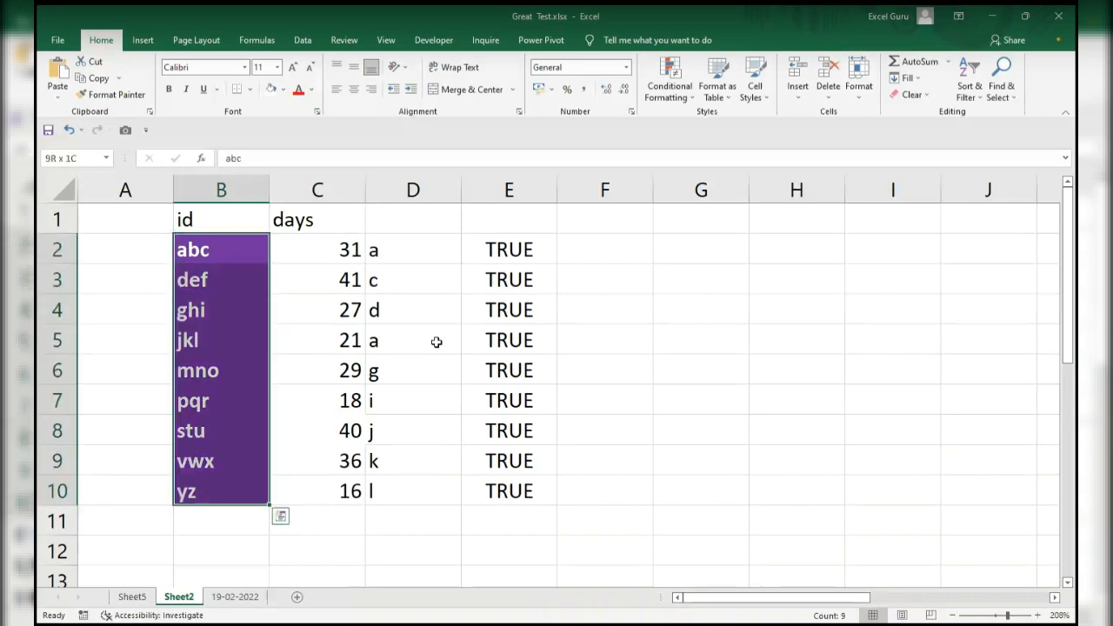
pyautogui.press('Right')
pyautogui.press('Right')
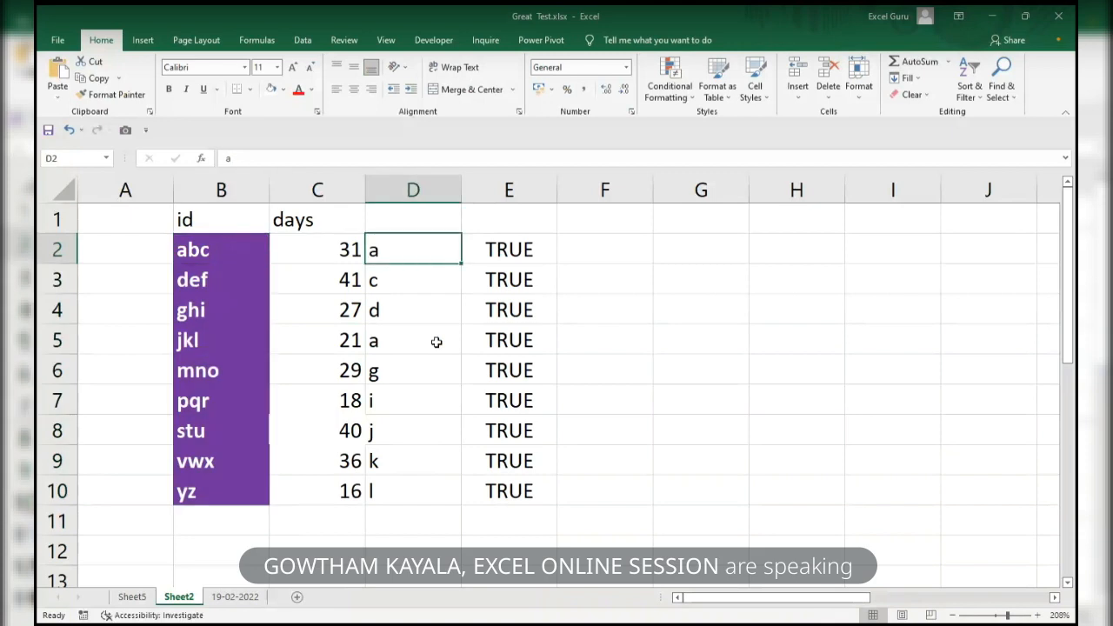
pyautogui.press('Down')
pyautogui.press('Down')
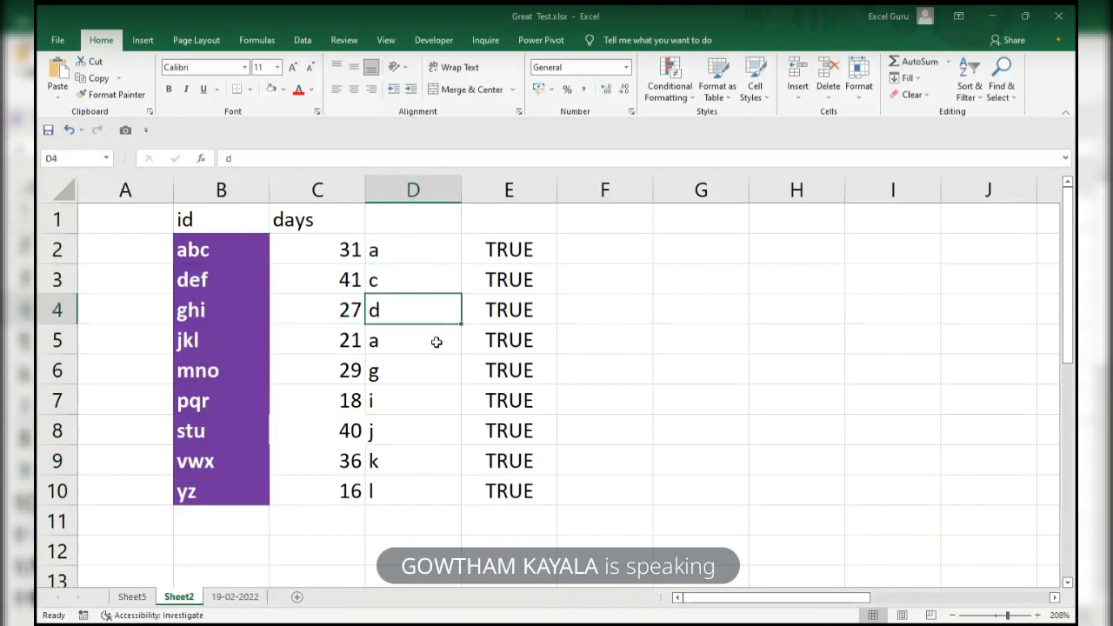
pyautogui.write('aa')
pyautogui.press('Return')
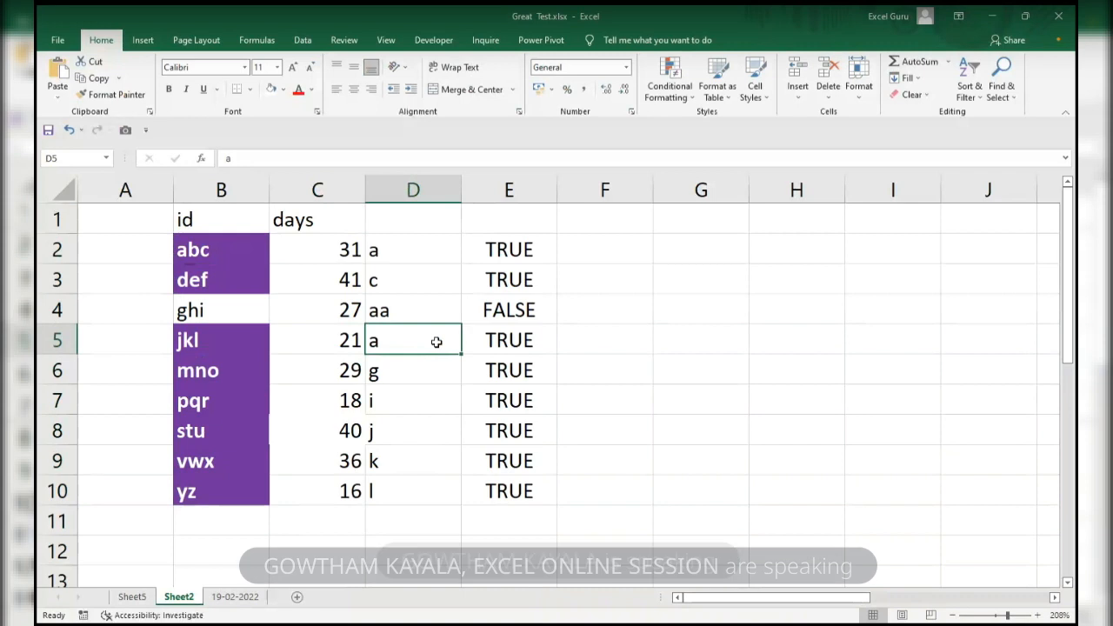
# - Move the search results in E2:E10 one column over to F2:F10
pyautogui.press('Up')
pyautogui.press('Up')
pyautogui.press('Up')
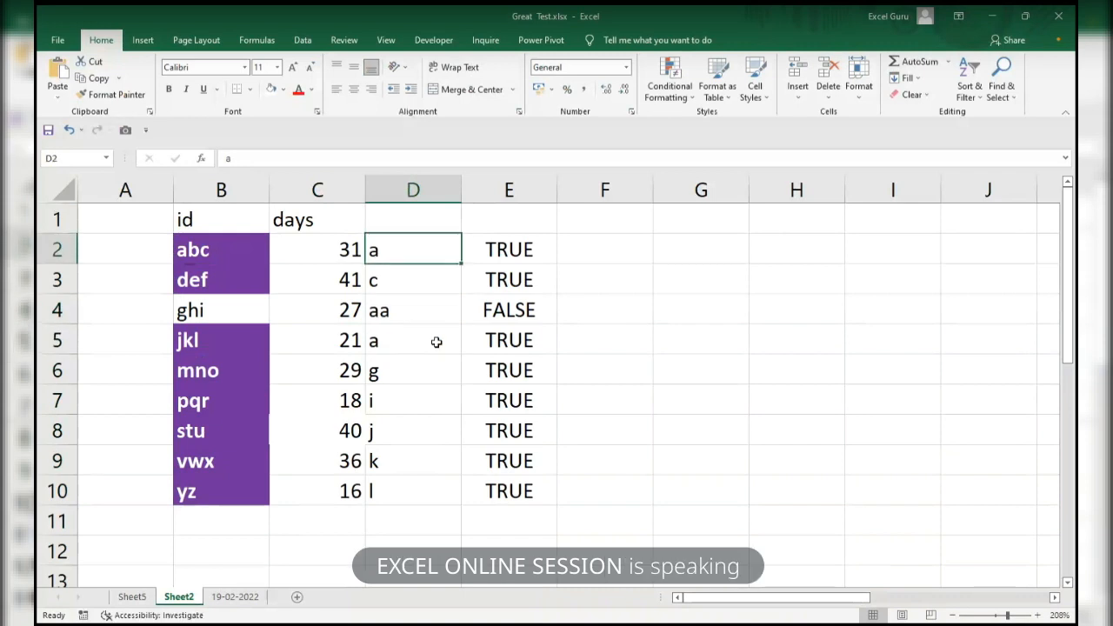
pyautogui.press('Right')
pyautogui.hotkey('ctrl', 'shift', 'Down')
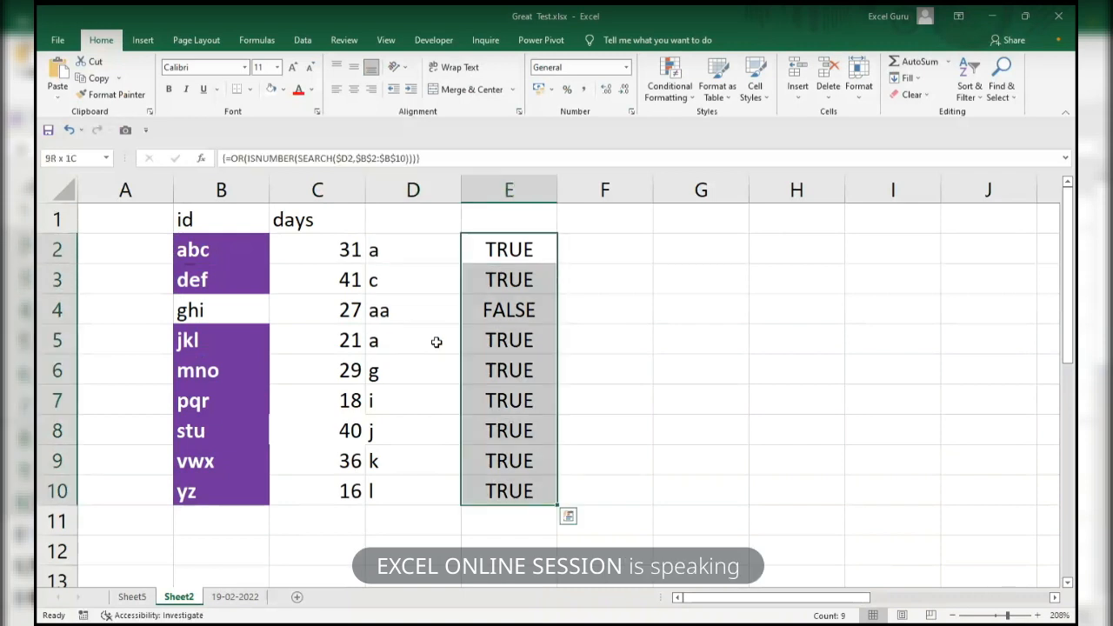
pyautogui.moveTo(562, 310); pyautogui.dragTo(577, 310)
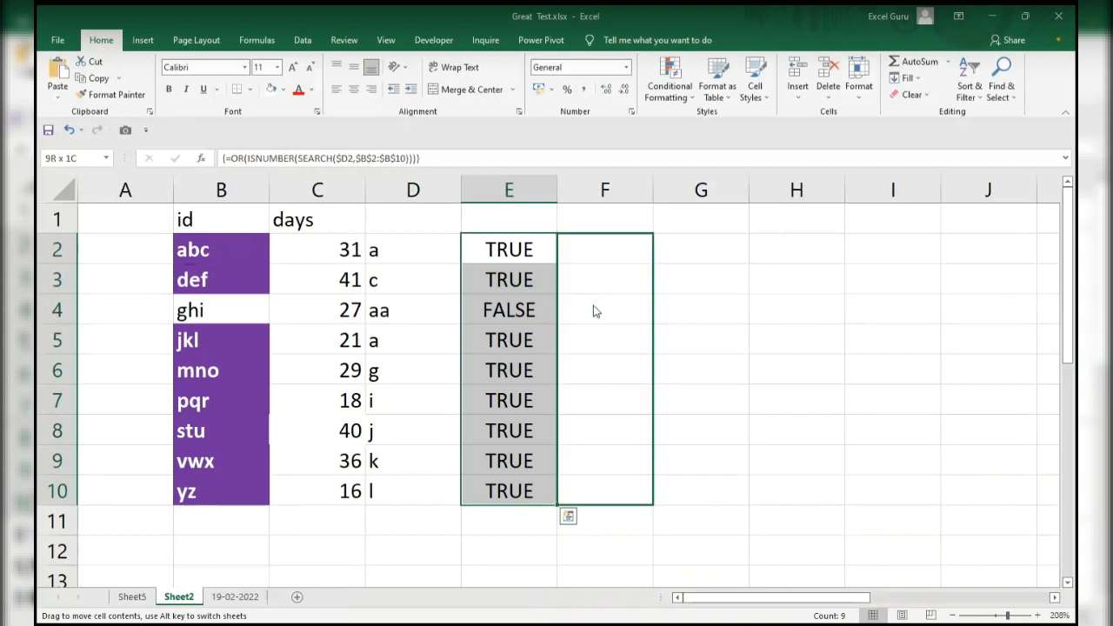
# - Enter =UPPER(D2) in E2 and fill it down to E10 to capitalise the search letters
pyautogui.click(487, 251)
pyautogui.write('=')
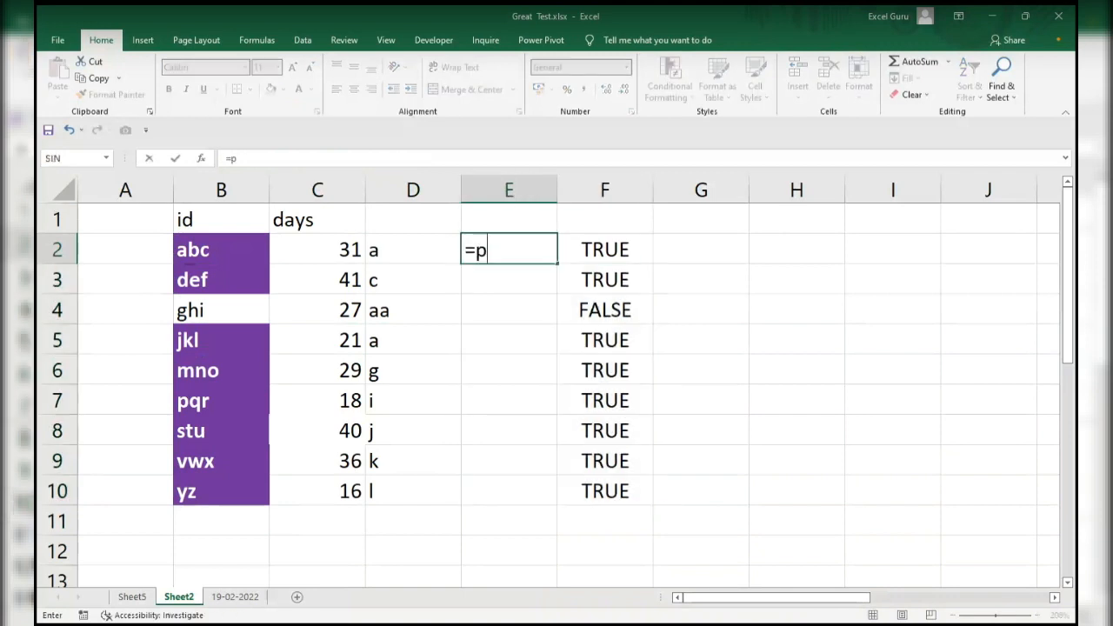
pyautogui.write('upp')
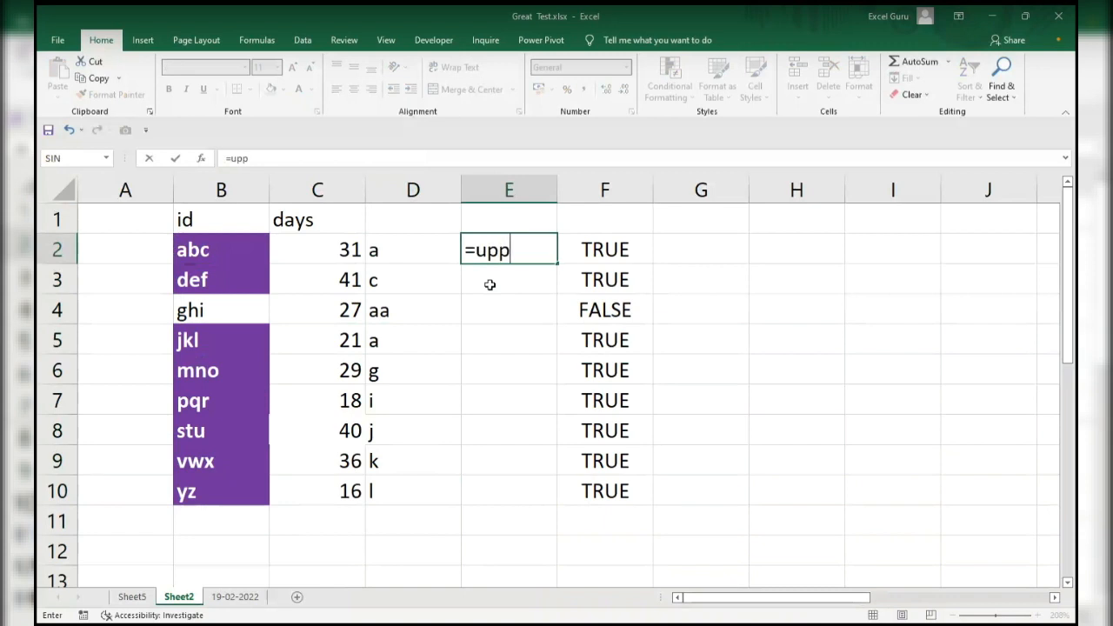
pyautogui.press('Tab')
pyautogui.press('Left')
pyautogui.write(')')
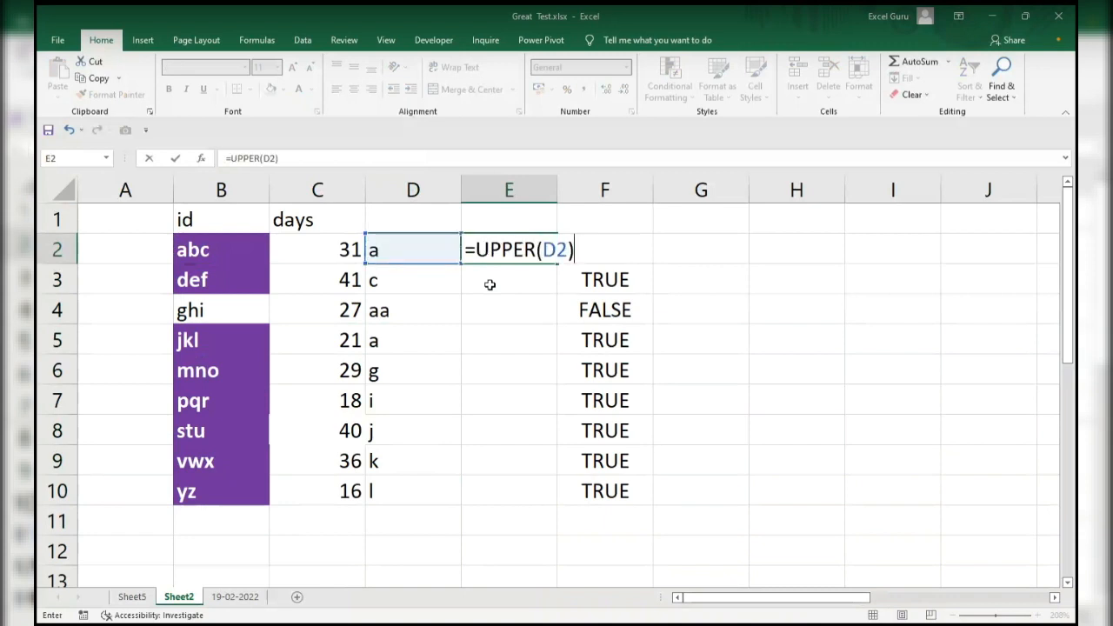
pyautogui.hotkey('ctrl', 'Return')
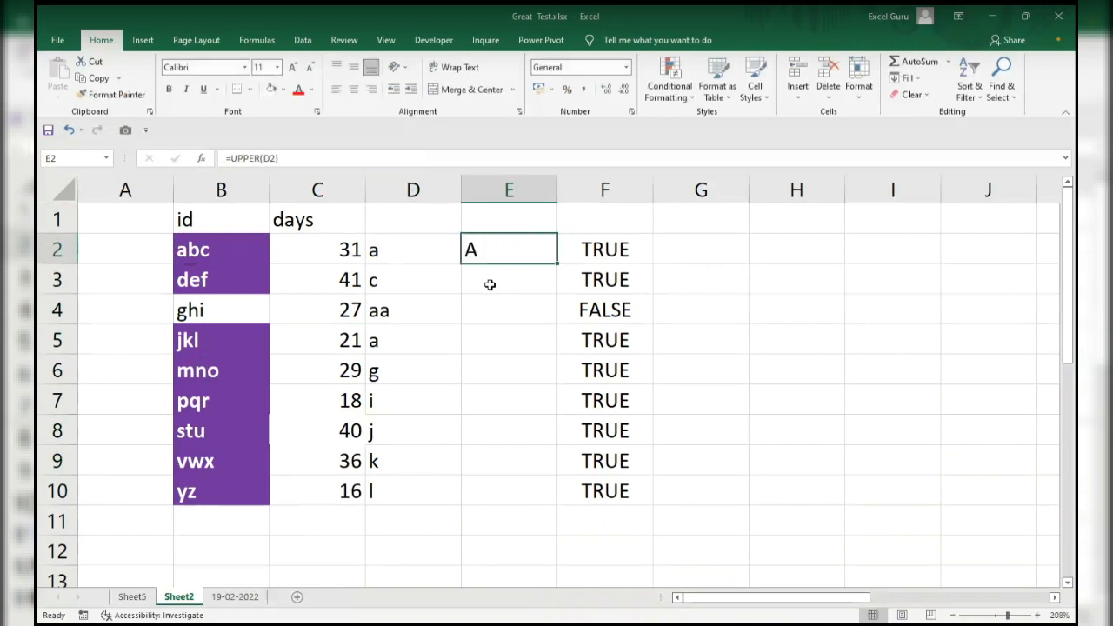
pyautogui.doubleClick(557, 263)
# - Replace the formula in F2 with =EXACT(E2,$B$2:$B$10) to compare the capitalised letter with the ids
pyautogui.click(585, 250)
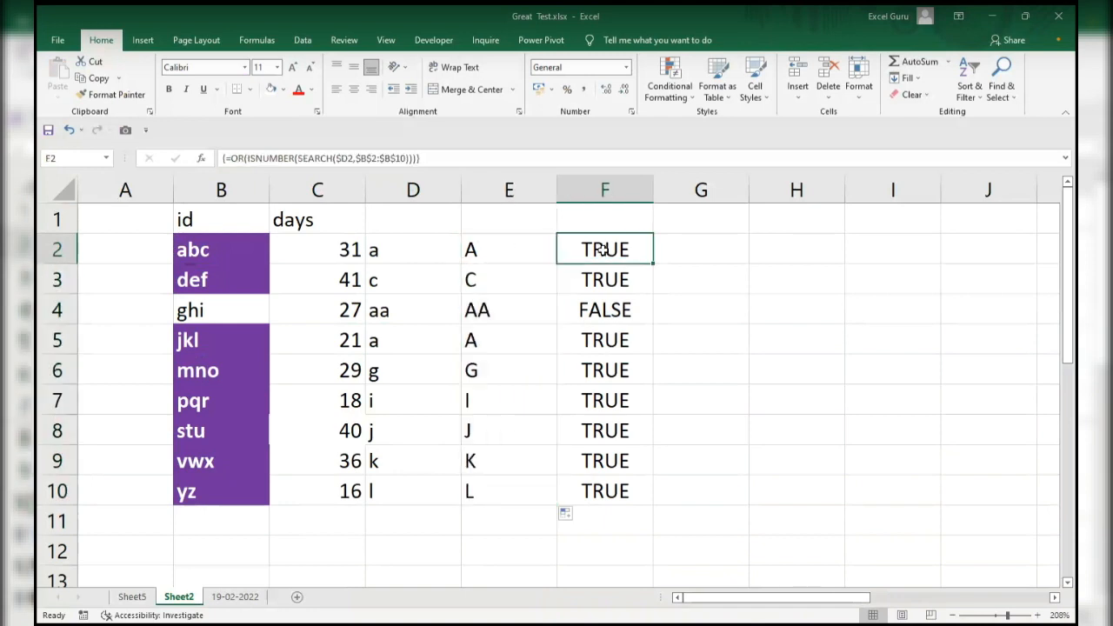
pyautogui.write('=')
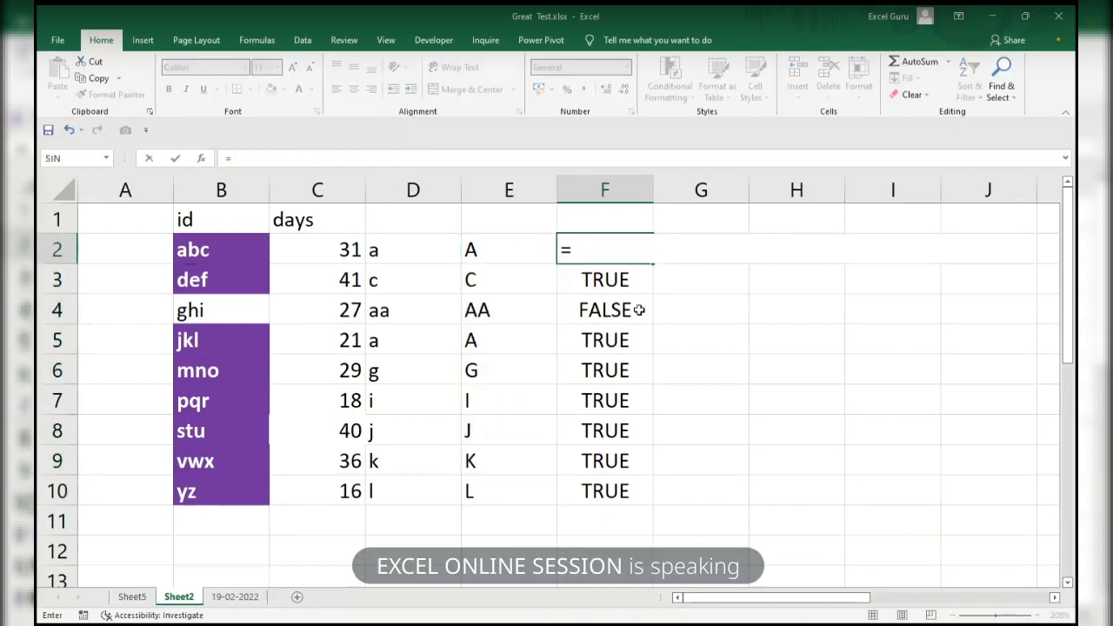
pyautogui.write('exact')
pyautogui.press('Tab')
pyautogui.press('Left')
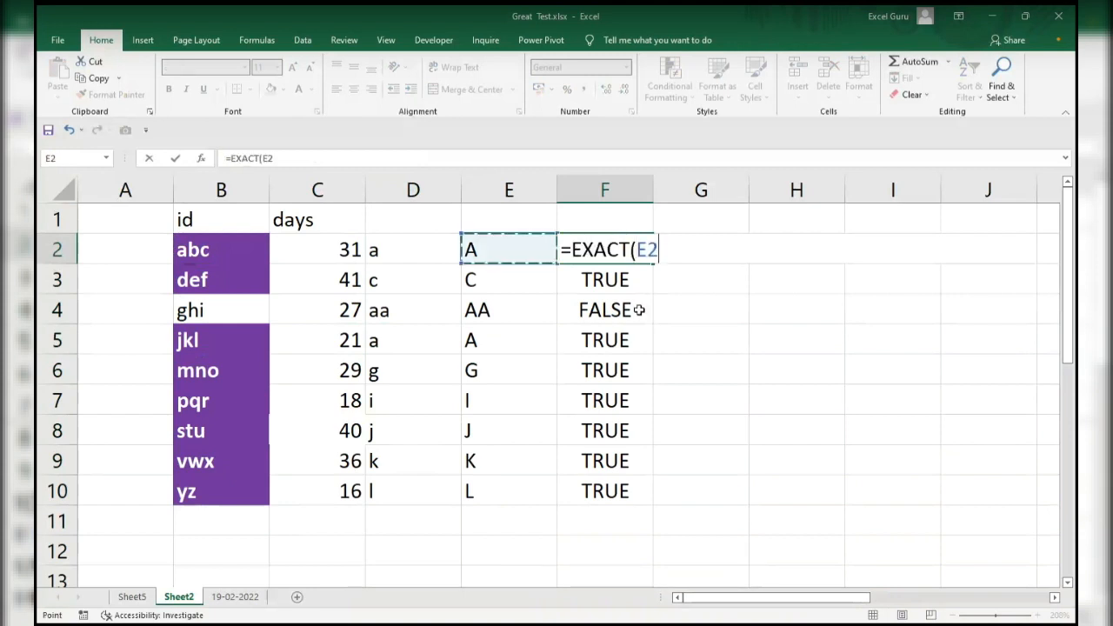
pyautogui.write(',')
pyautogui.press('Left')
pyautogui.press('Left')
pyautogui.press('Left')
pyautogui.press('Left')
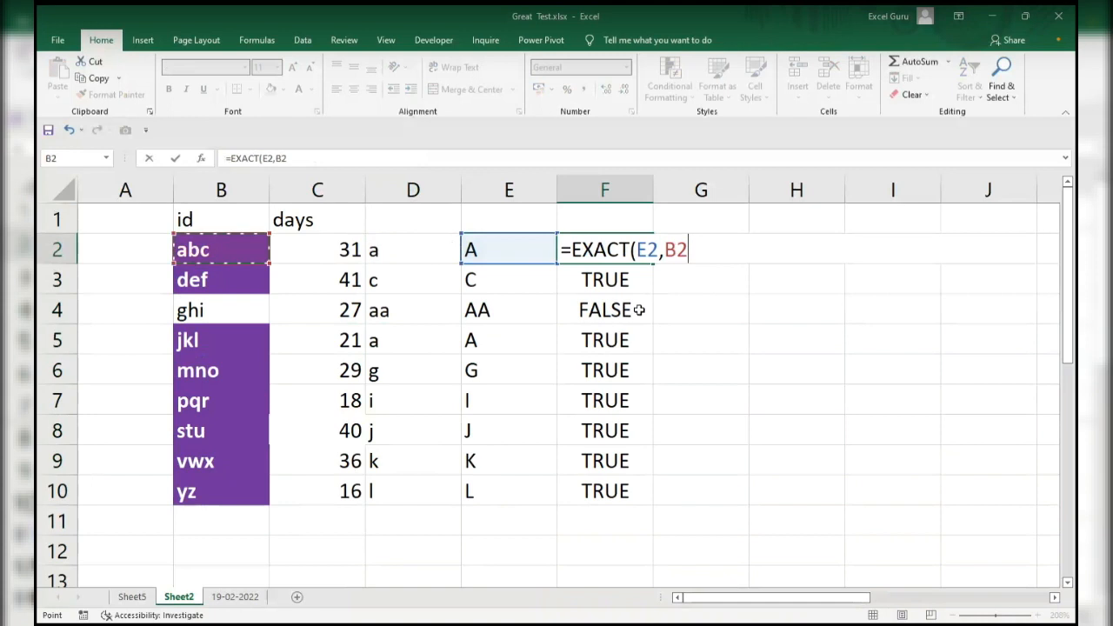
pyautogui.hotkey('ctrl', 'shift', 'Down')
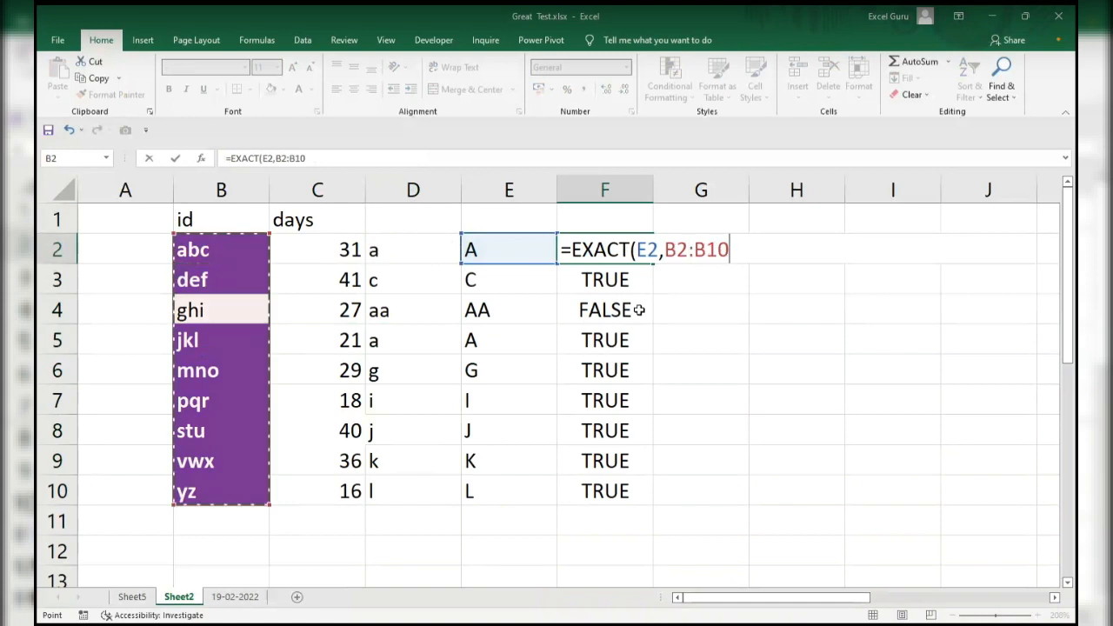
pyautogui.press('F4')
pyautogui.write(')')
pyautogui.hotkey('ctrl', 'Return')
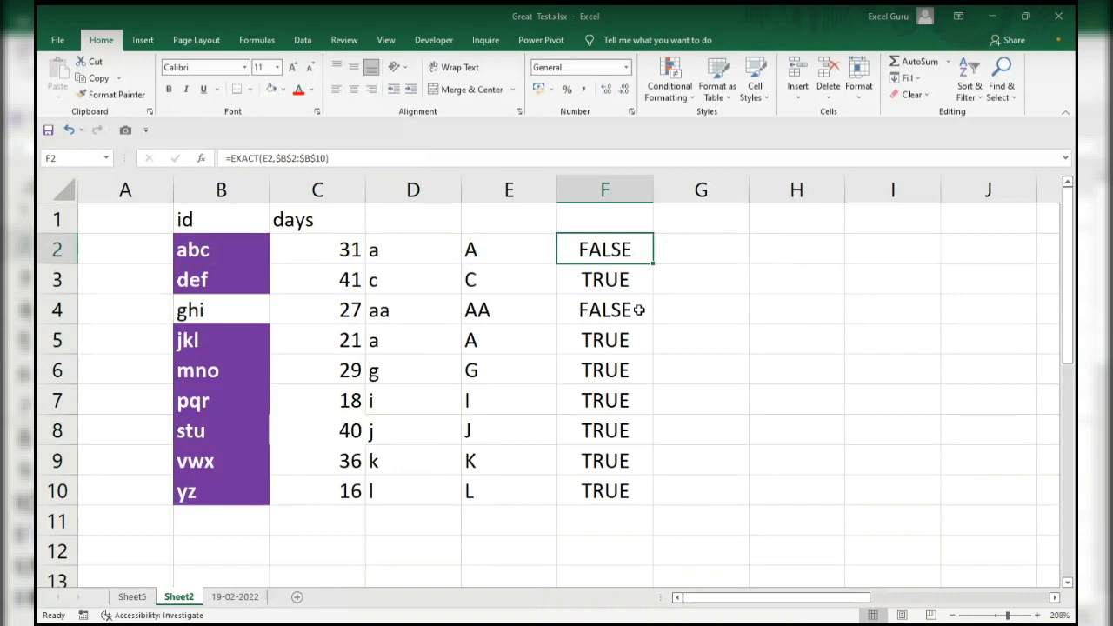
# - Re-enter the EXACT formula in F2 as an array formula and fill it down to F10
pyautogui.press('F2')
pyautogui.hotkey('ctrl', 'shift', 'Return')
pyautogui.doubleClick(654, 263)
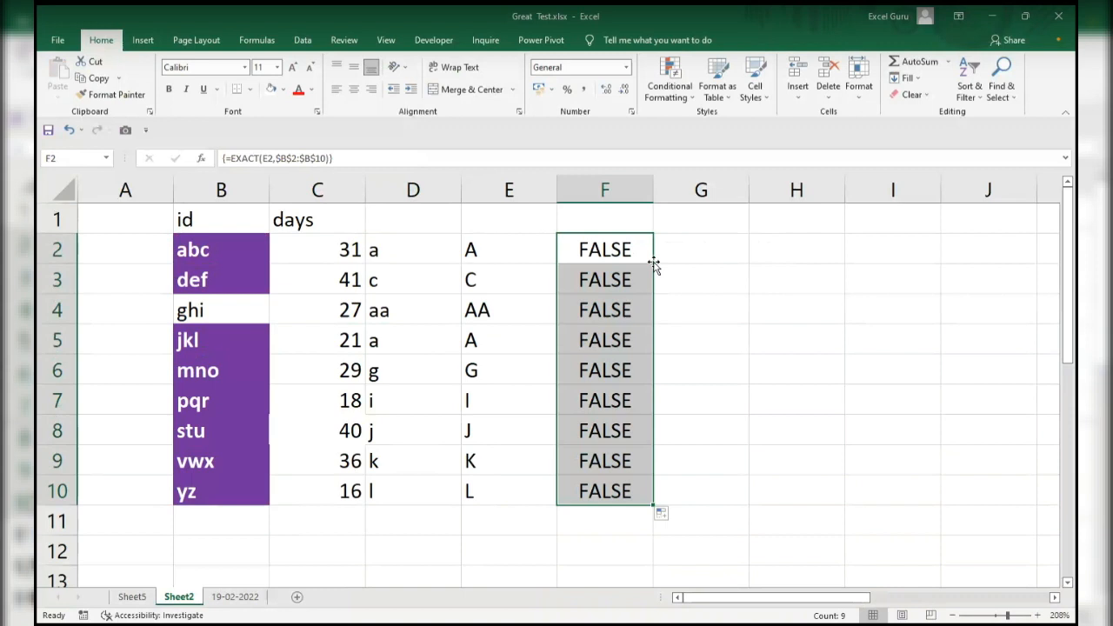
# - Evaluate the EXACT formula in F2 in place to examine its array of results, leaving the formula intact
pyautogui.click(651, 254)
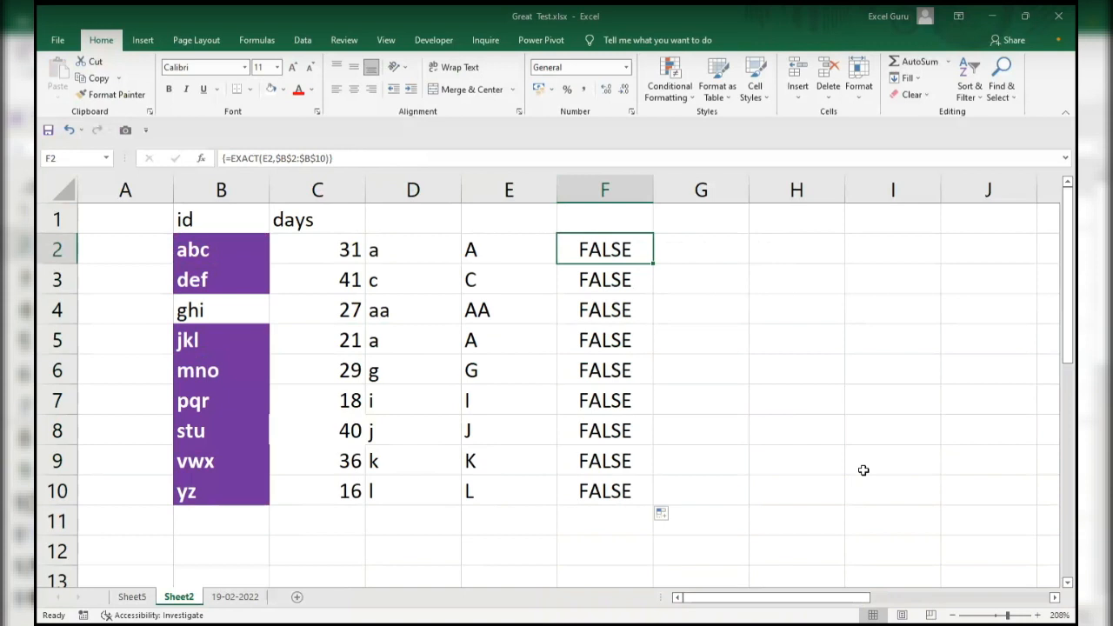
pyautogui.press('F2')
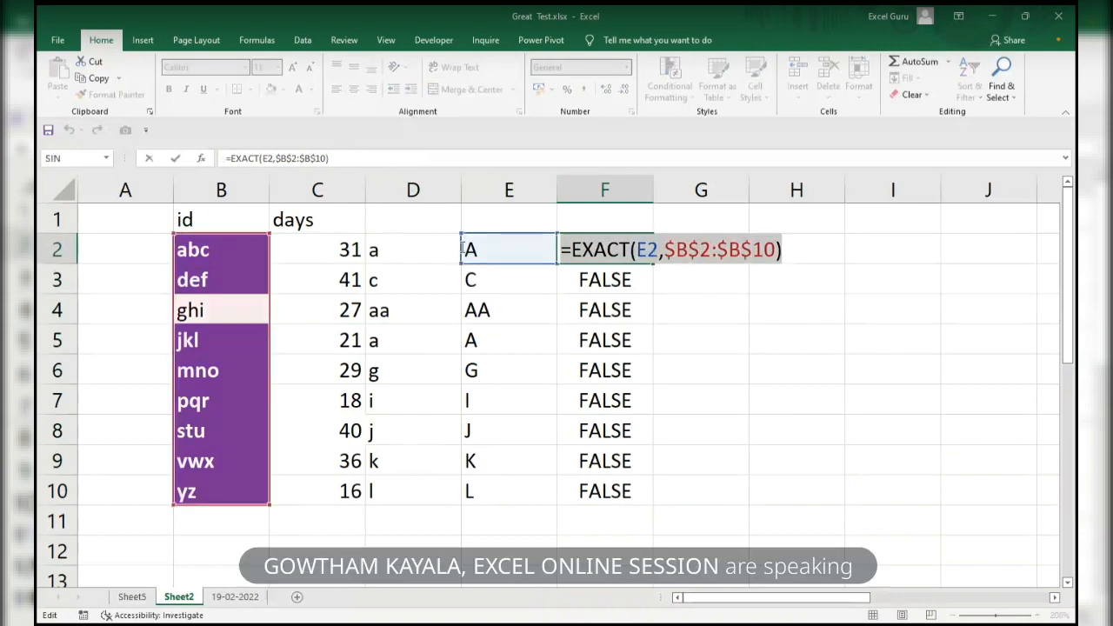
pyautogui.press('F9')
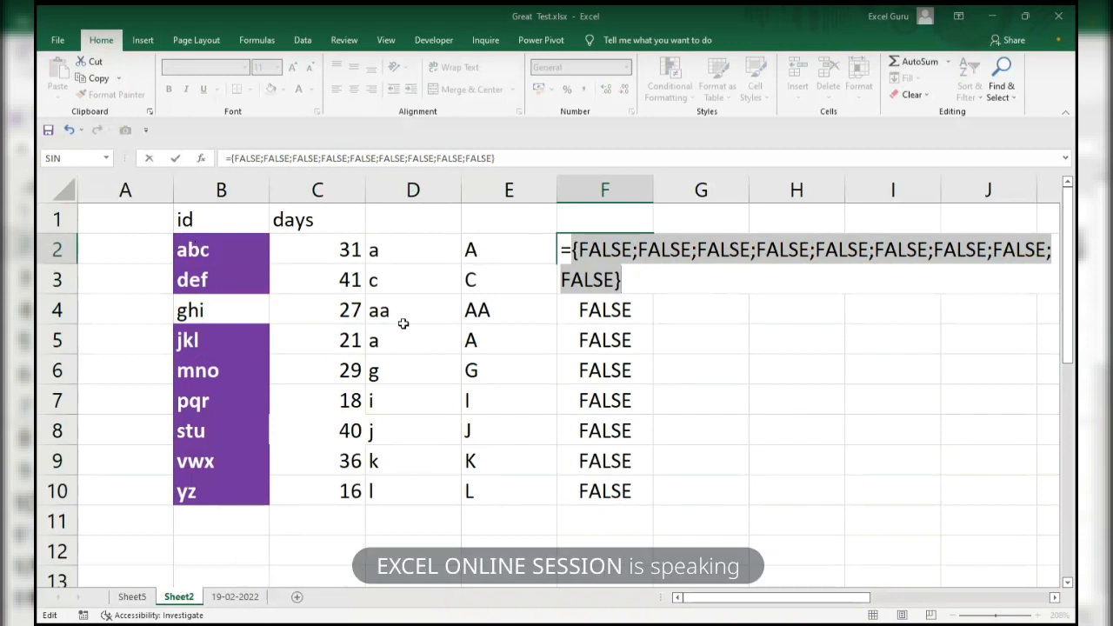
pyautogui.press('Escape')
# - Replace the id in B3 with ABC in capitals
pyautogui.click(204, 250)
pyautogui.click(209, 282)
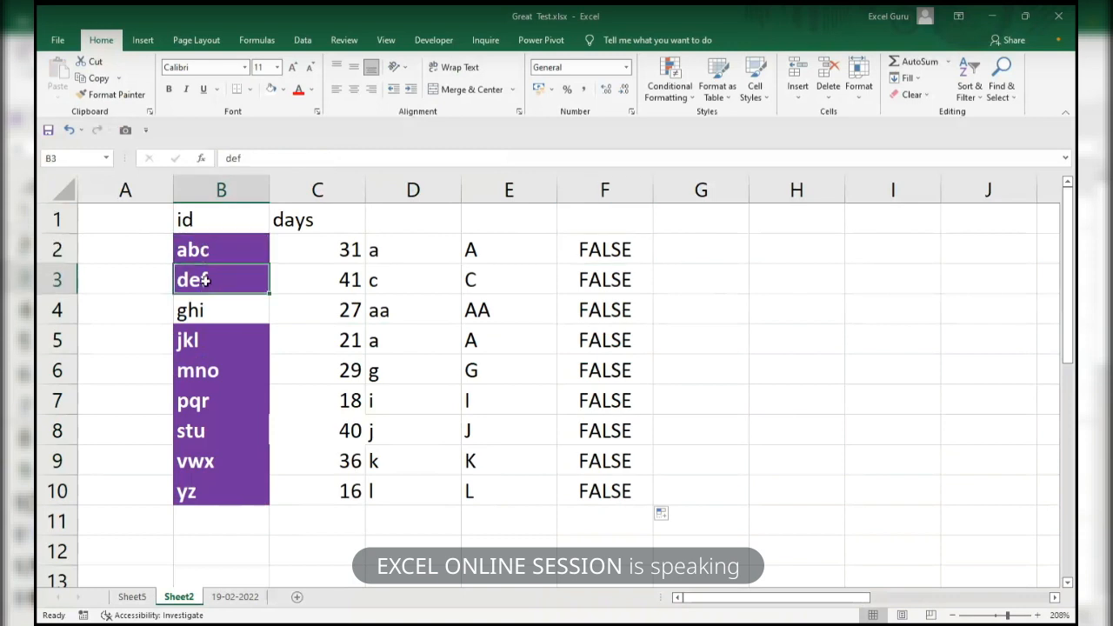
pyautogui.write('ABC')
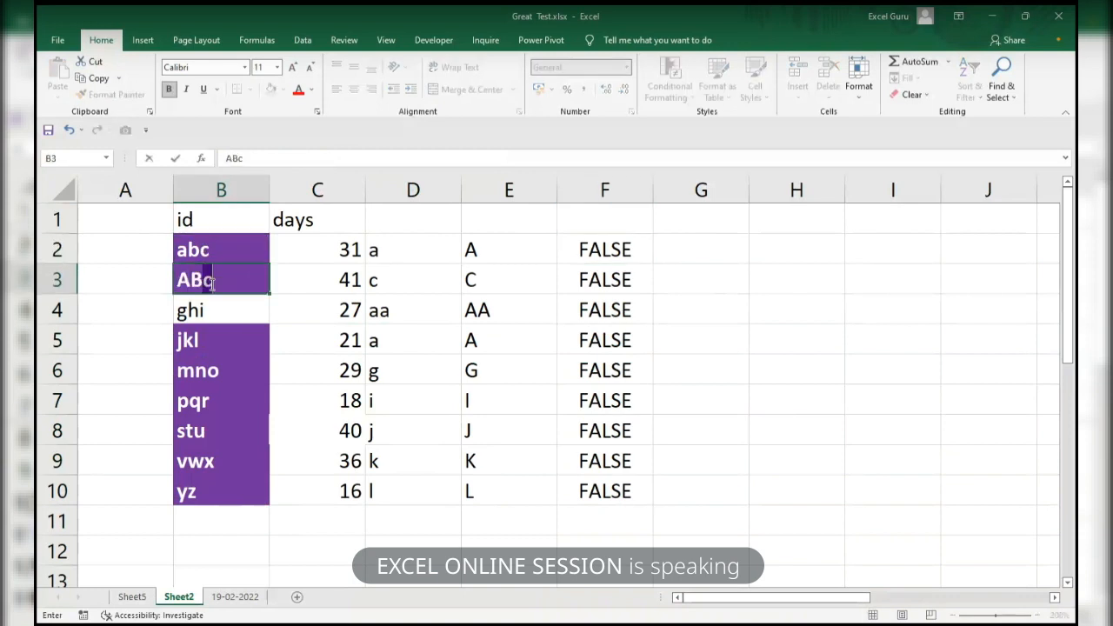
pyautogui.press('Return')
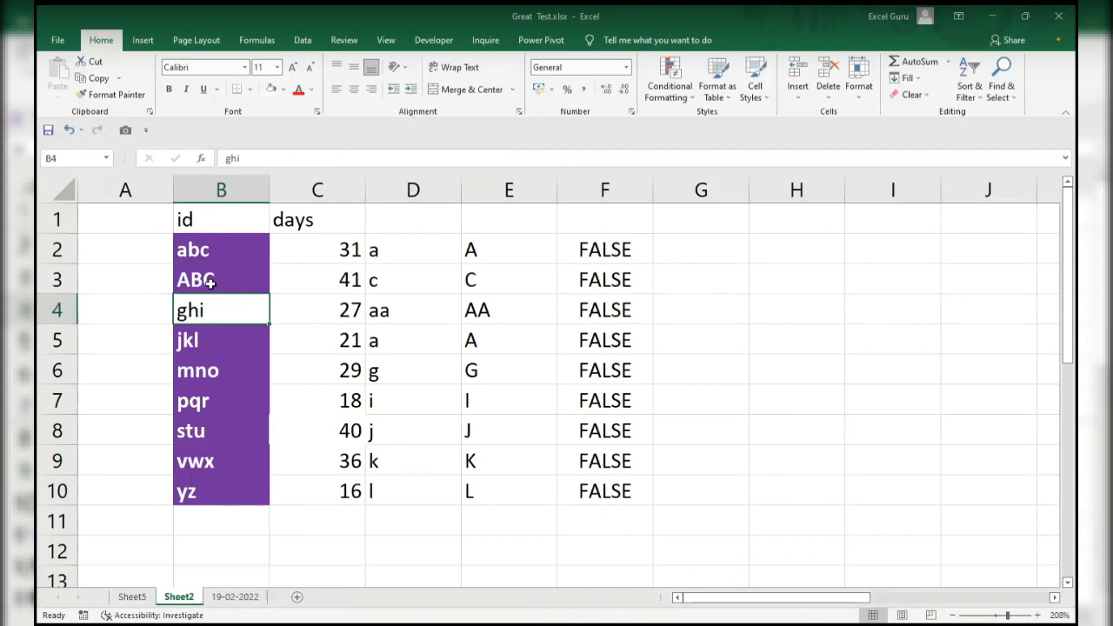
pyautogui.click(201, 280)
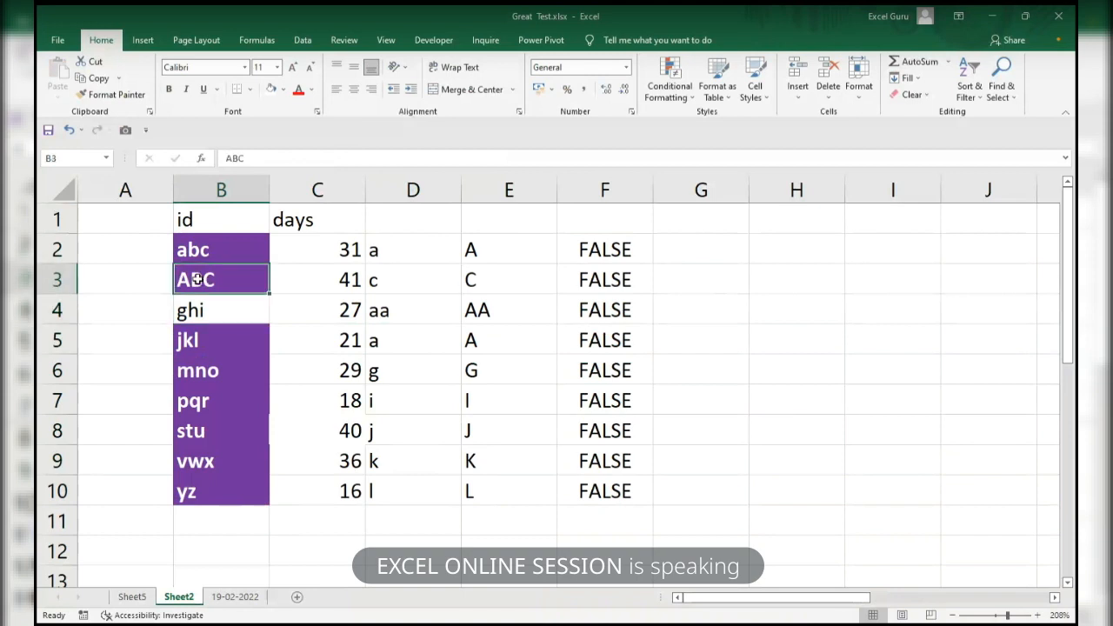
pyautogui.click(613, 280)
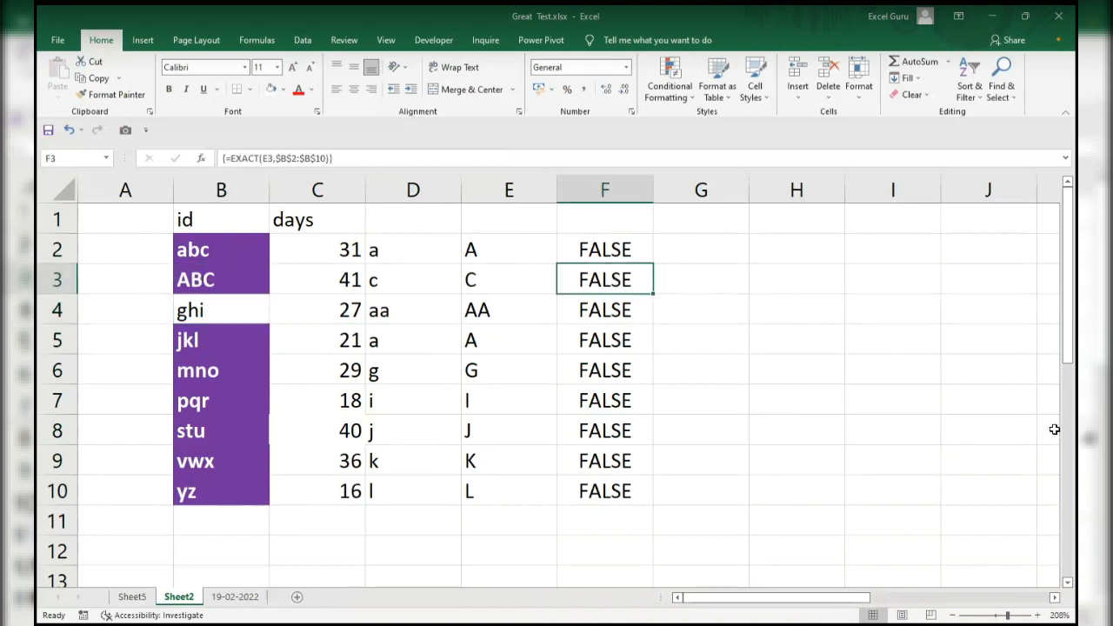
pyautogui.press('F2')
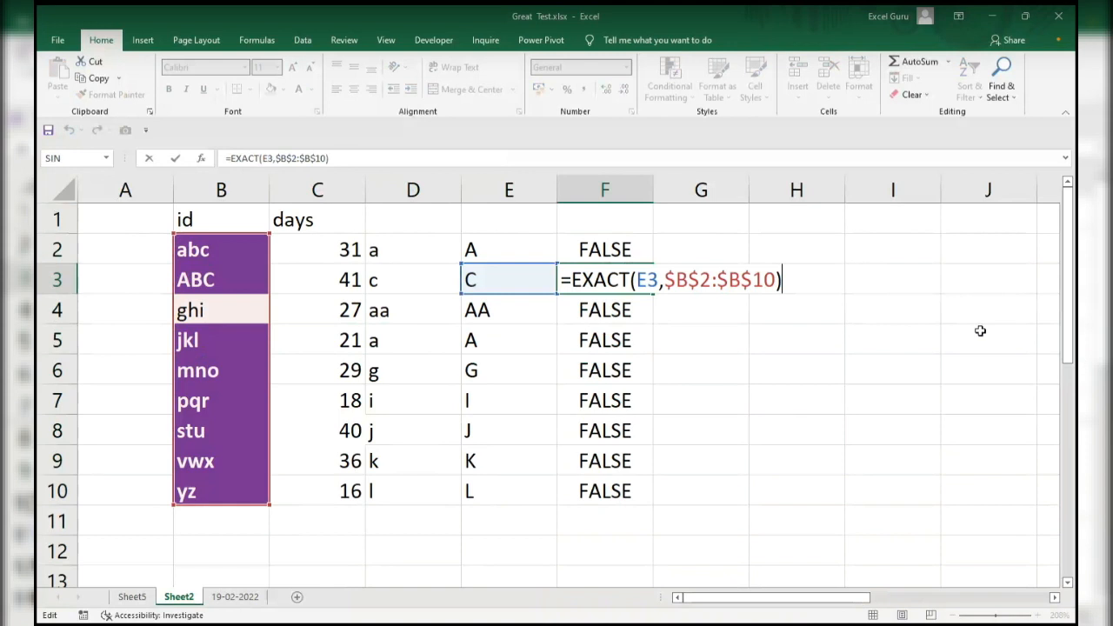
pyautogui.press('Escape')
# - Wrap F2's formula in OR as the array formula =OR(EXACT(E2,$B$2:$B$10)) and fill it down to F10
pyautogui.click(617, 247)
pyautogui.press('F2')
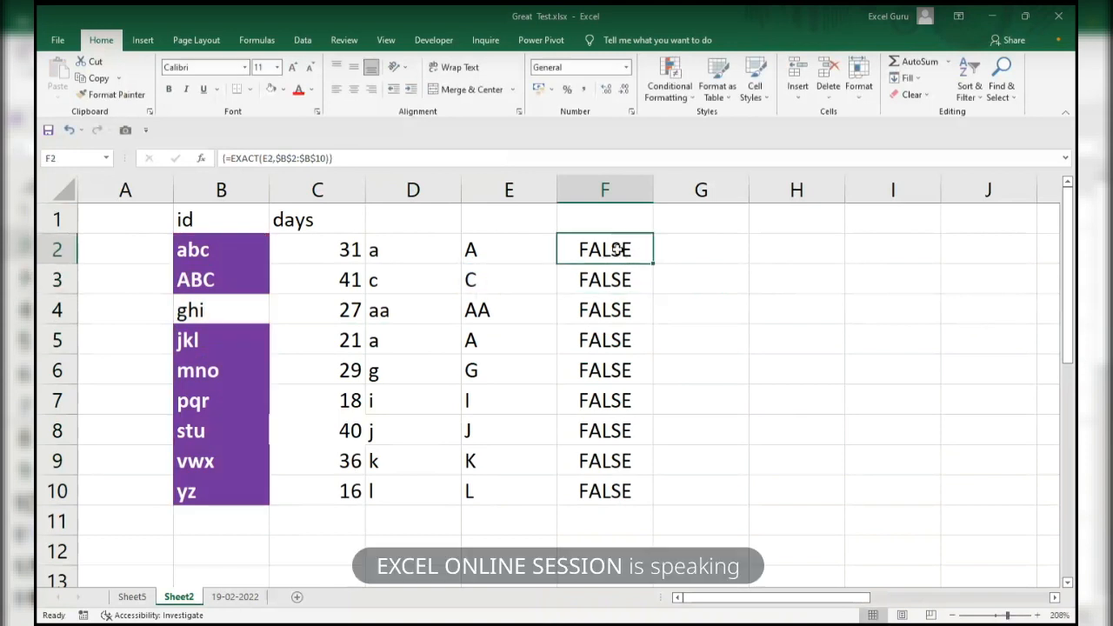
pyautogui.click(575, 248)
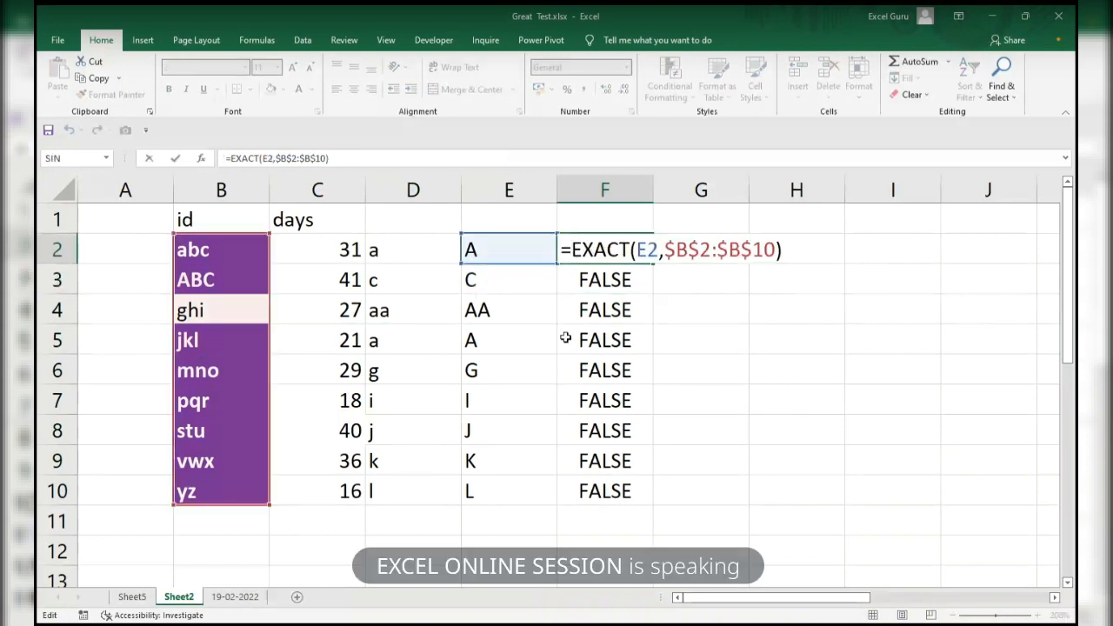
pyautogui.write('OR(')
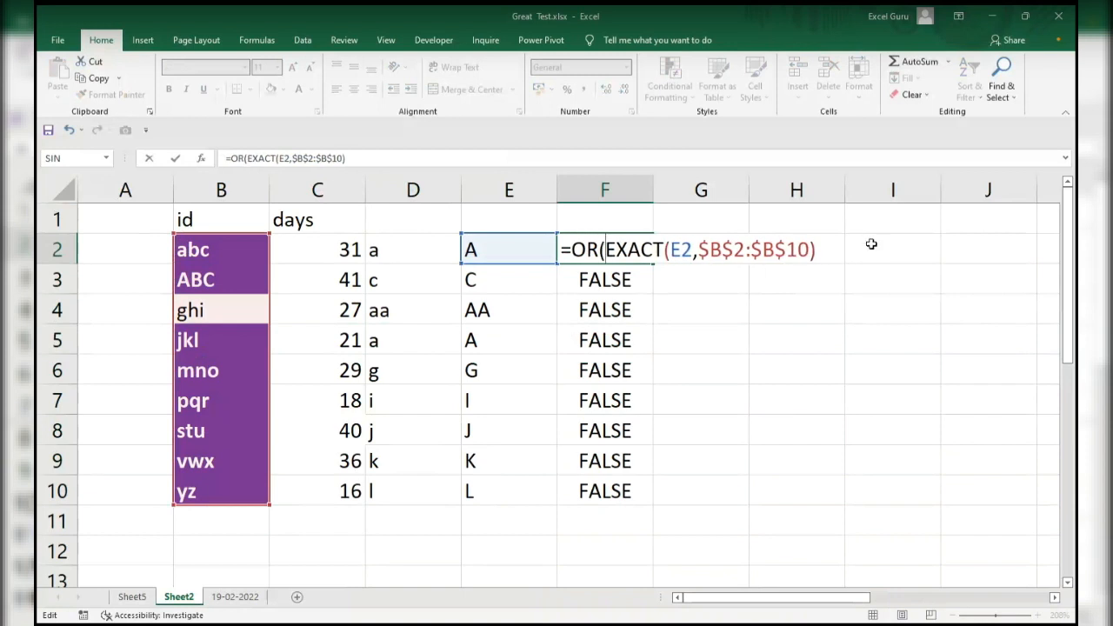
pyautogui.click(829, 252)
pyautogui.write(')')
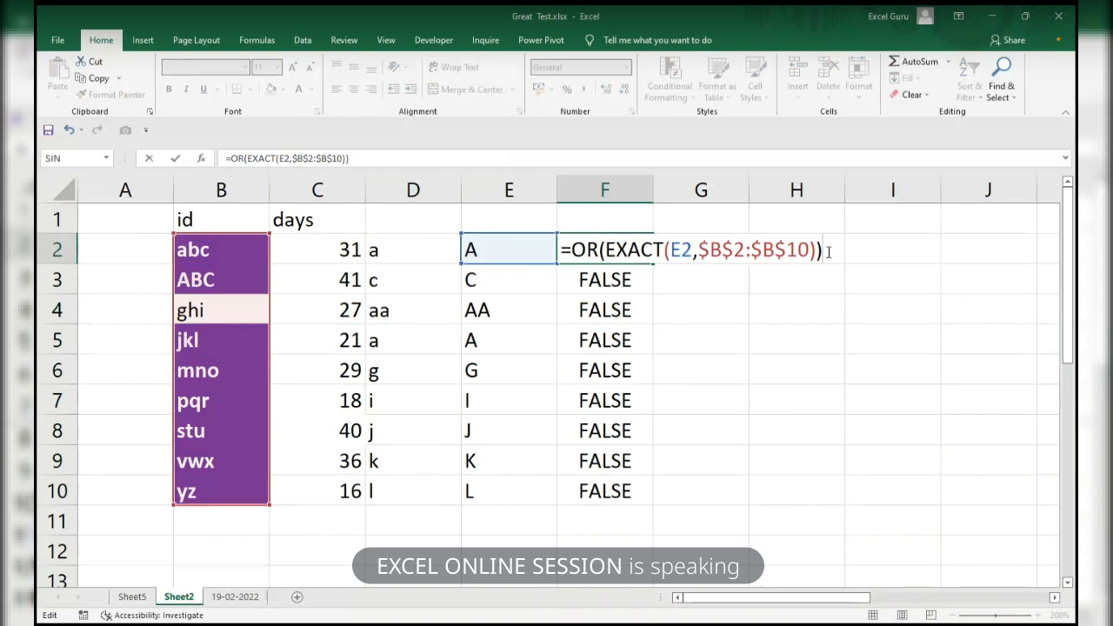
pyautogui.hotkey('ctrl', 'shift', 'Return')
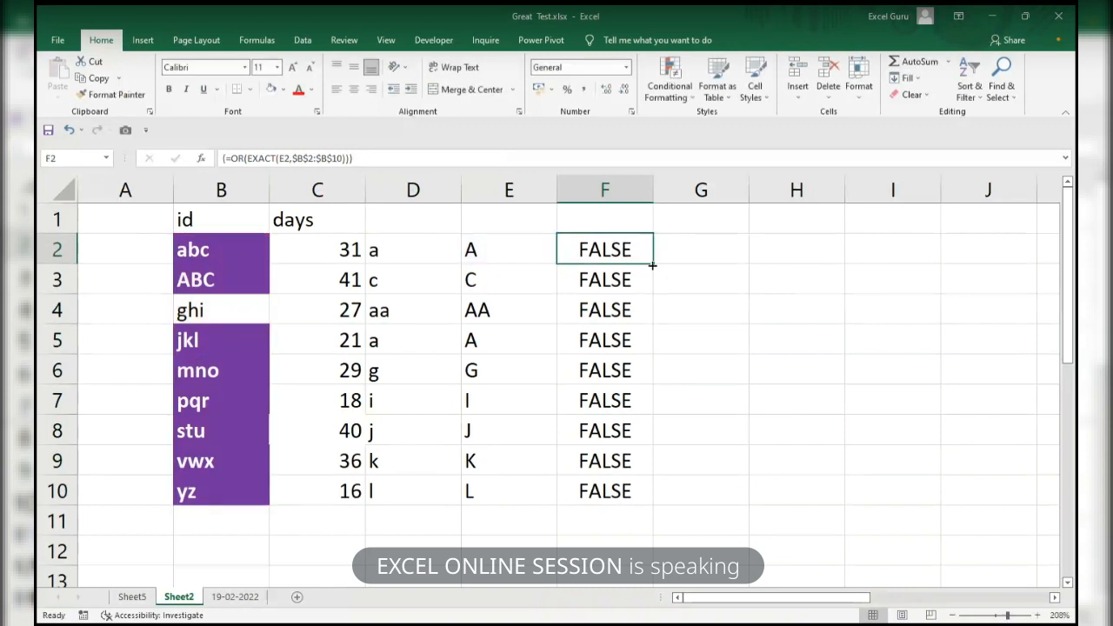
pyautogui.doubleClick(654, 263)
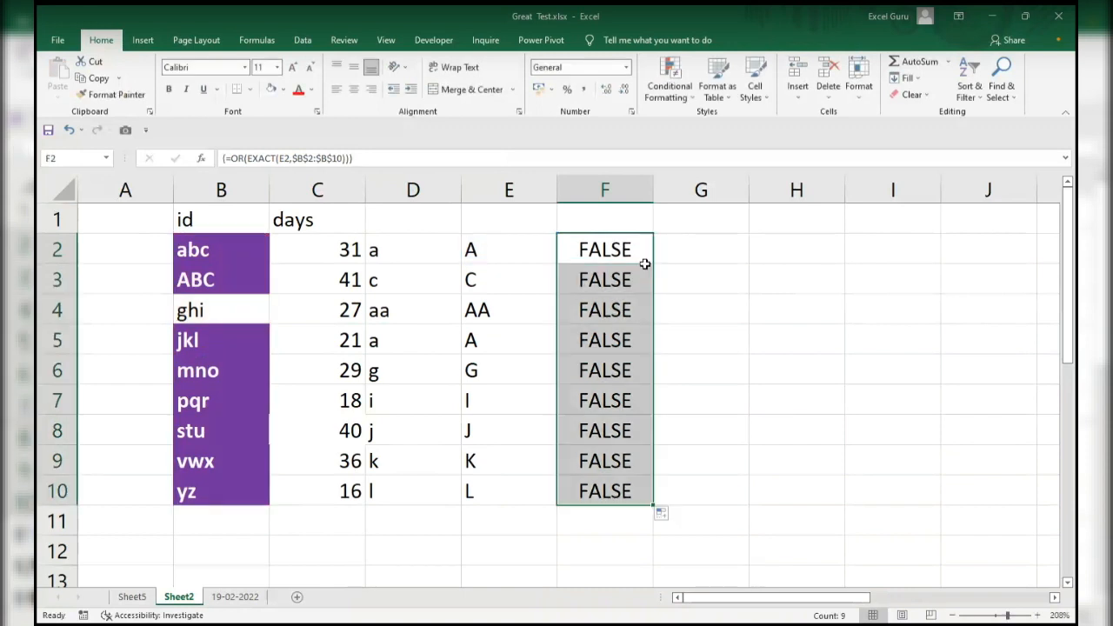
pyautogui.click(496, 278)
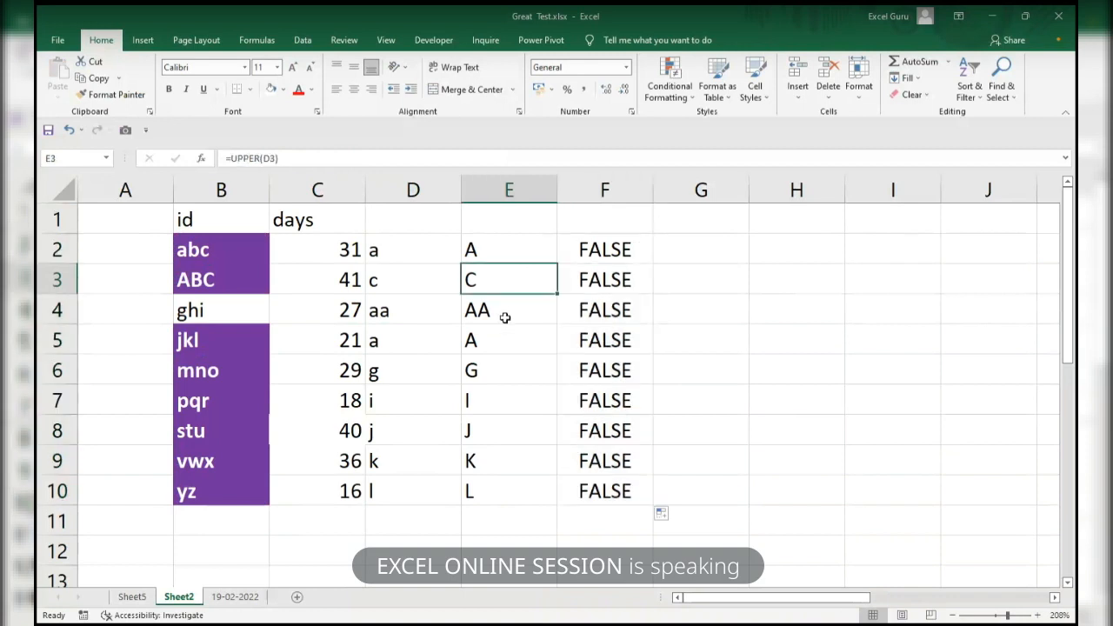
# - Convert the UPPER formulas in E2:E10 to fixed values in place
pyautogui.press('F2')
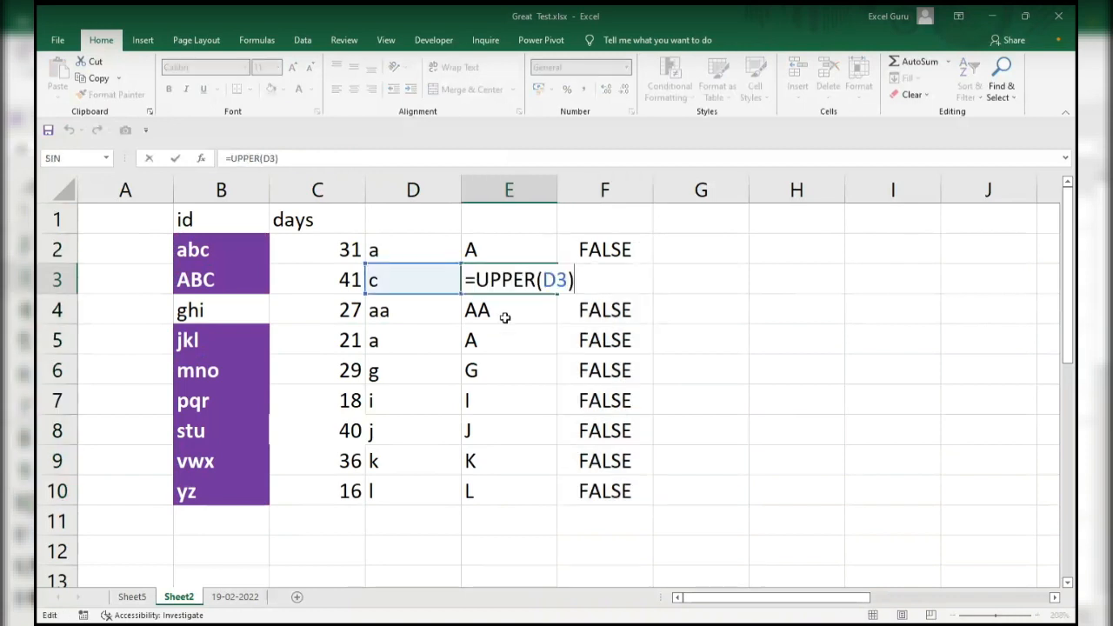
pyautogui.press('Escape')
pyautogui.click(609, 280)
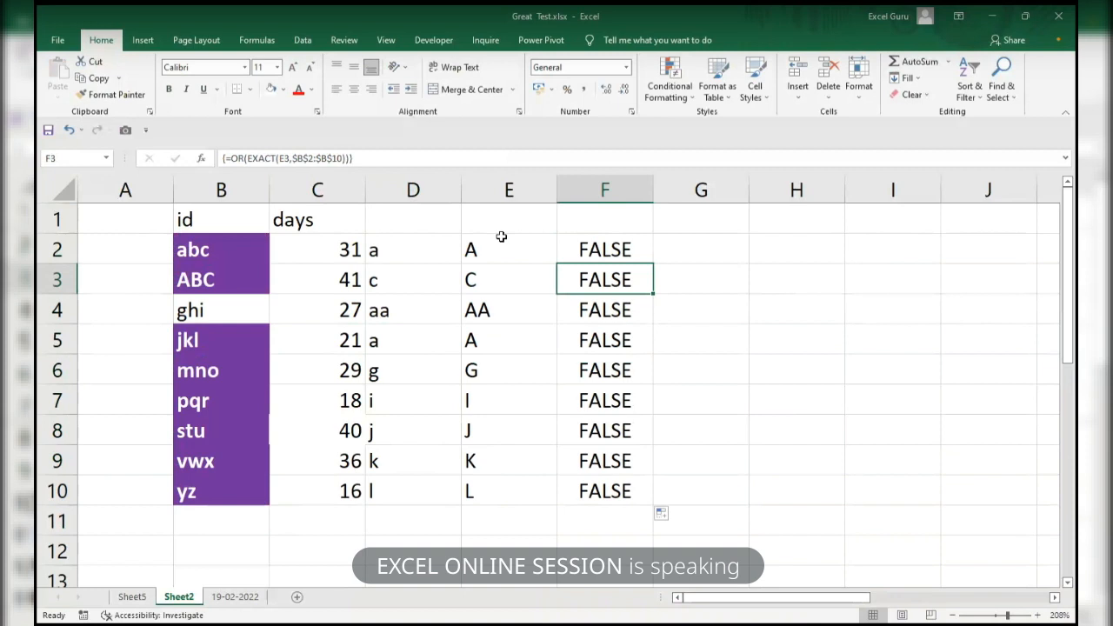
pyautogui.moveTo(502, 237); pyautogui.dragTo(492, 484)
pyautogui.hotkey('ctrl', 'c')
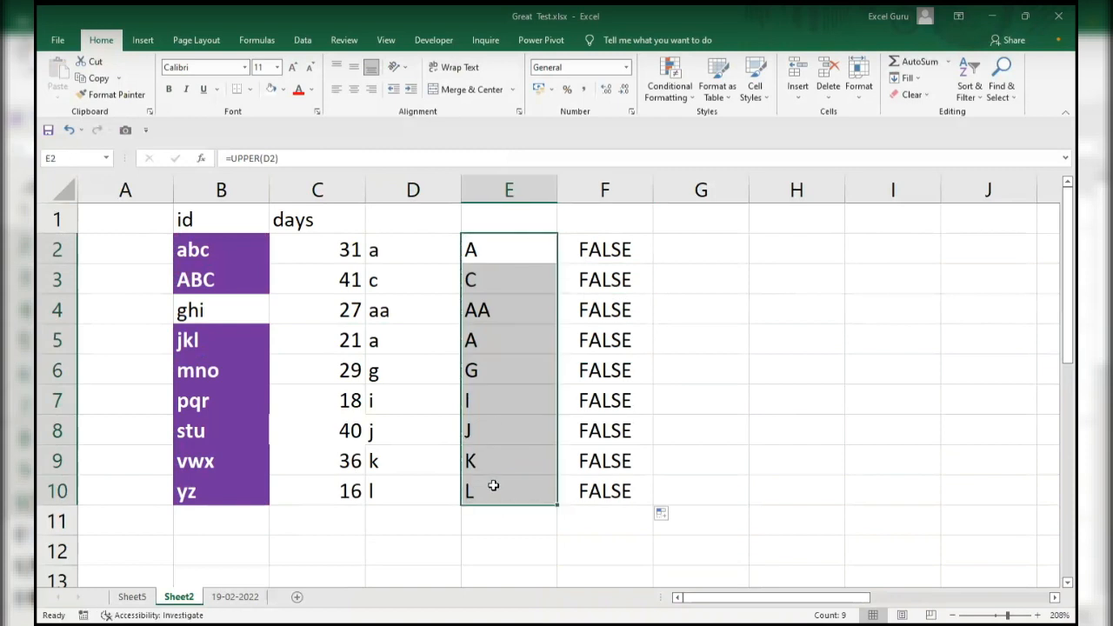
pyautogui.hotkey('ctrl', 'alt', 'v')
pyautogui.press('v')
pyautogui.press('Return')
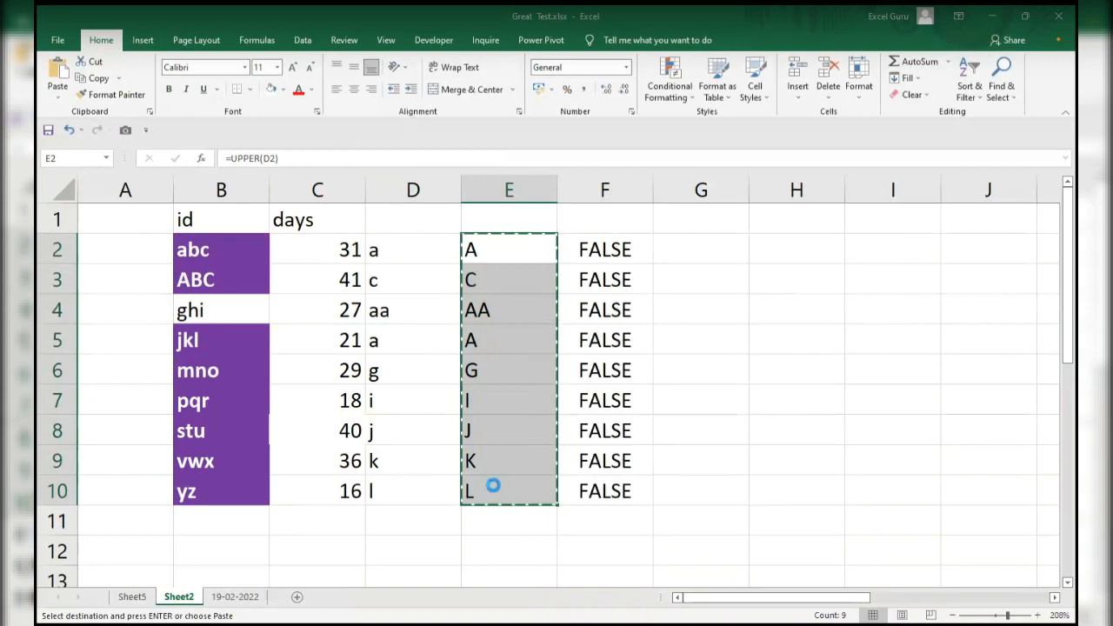
pyautogui.press('Escape')
pyautogui.press('Down')
pyautogui.press('Left')
pyautogui.press('Left')
pyautogui.press('Down')
pyautogui.press('Down')
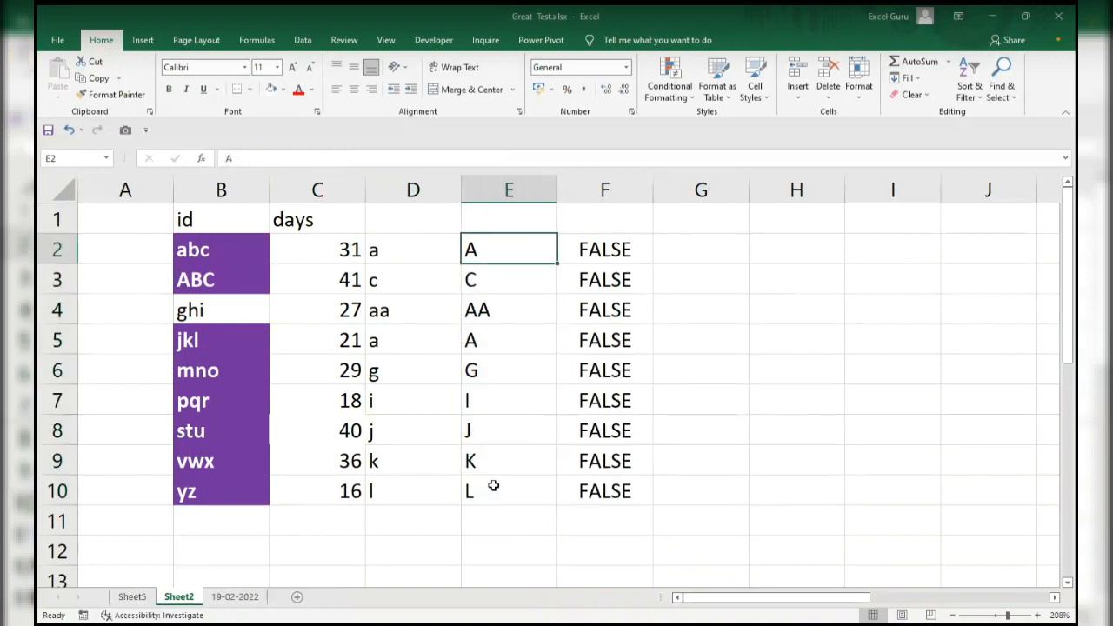
pyautogui.press('Up')
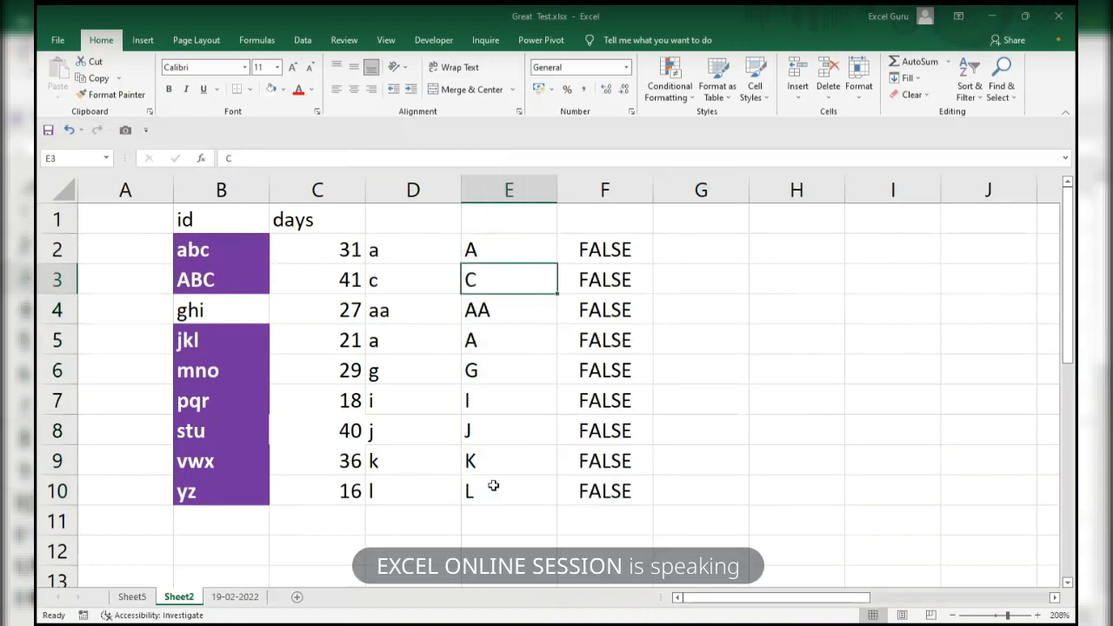
# - Replace EXACT with FIND in F2, making the array formula =OR(FIND(E2,$B$2:$B$10)), and fill it down to F10
pyautogui.press('Right')
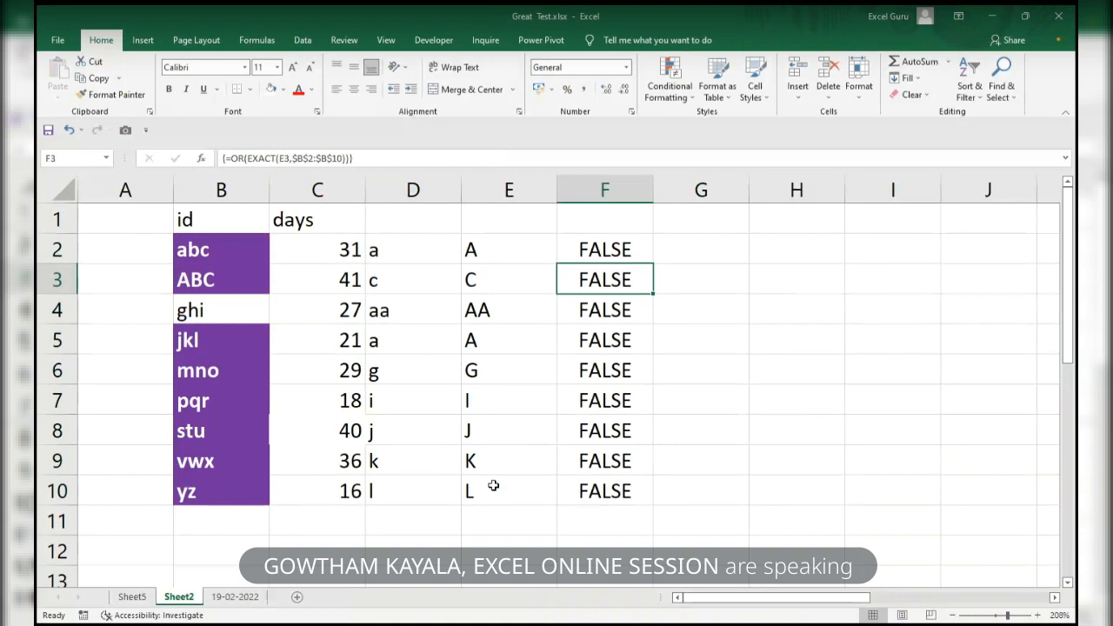
pyautogui.press('Up')
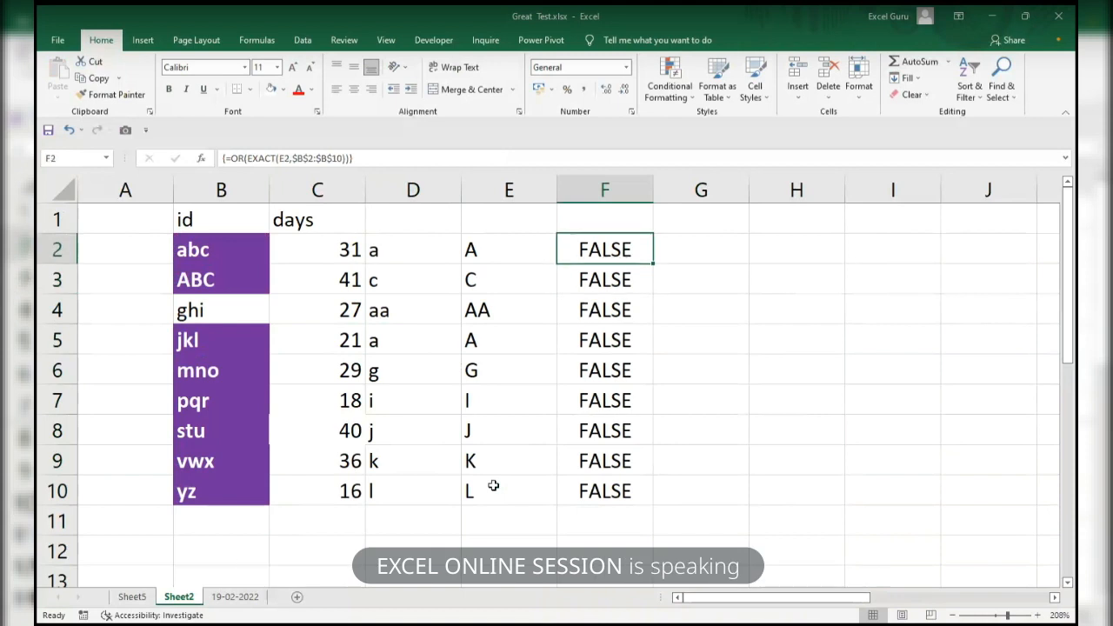
pyautogui.press('F2')
pyautogui.hotkey('ctrl', 'shift', 'Return')
pyautogui.doubleClick(618, 248)
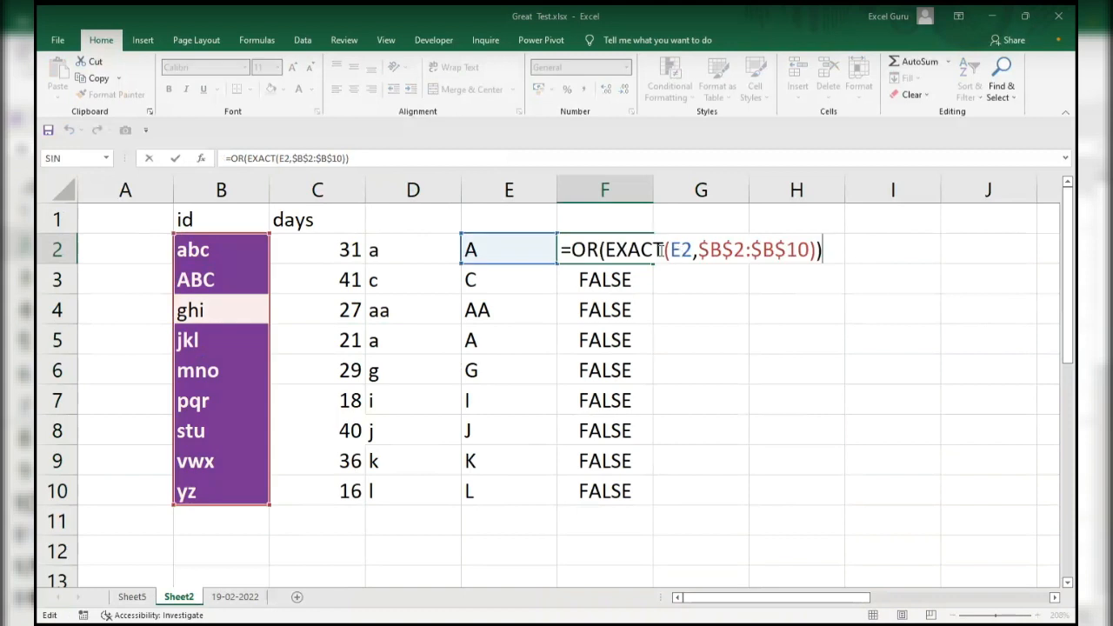
pyautogui.press('BackSpace')
pyautogui.press('BackSpace')
pyautogui.press('BackSpace')
pyautogui.press('BackSpace')
pyautogui.press('BackSpace')
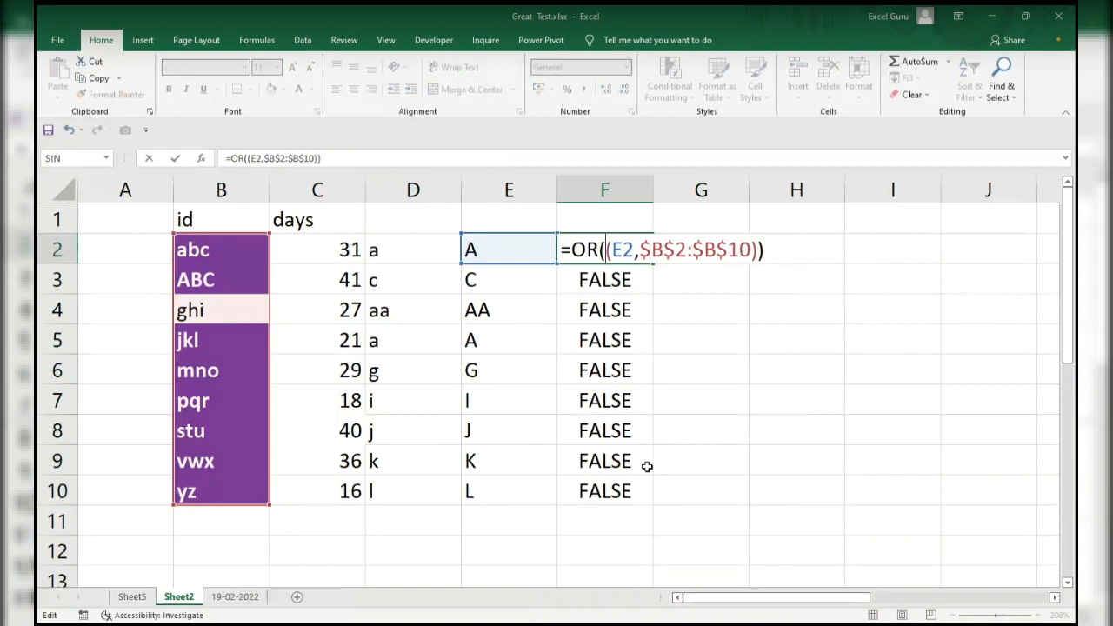
pyautogui.write('find')
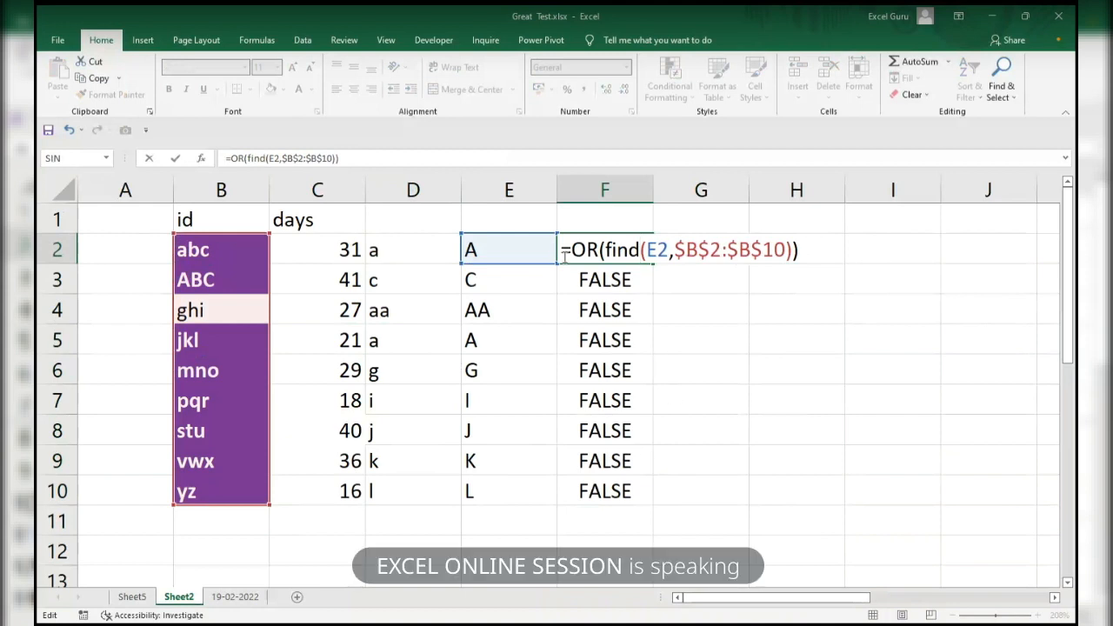
pyautogui.click(820, 248)
pyautogui.hotkey('ctrl', 'shift', 'Return')
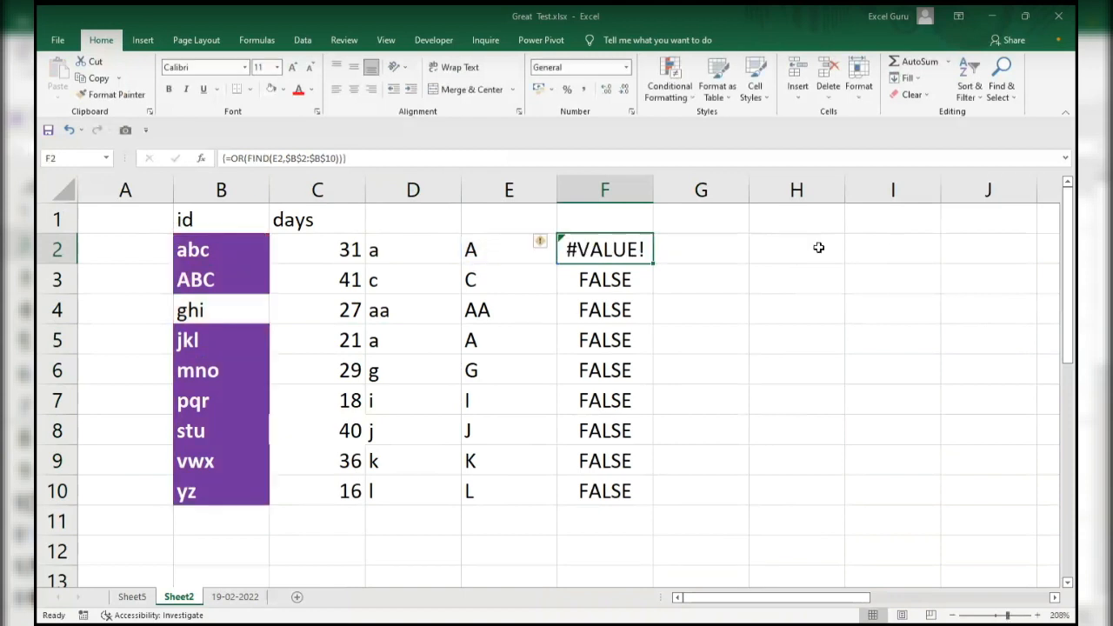
pyautogui.doubleClick(653, 264)
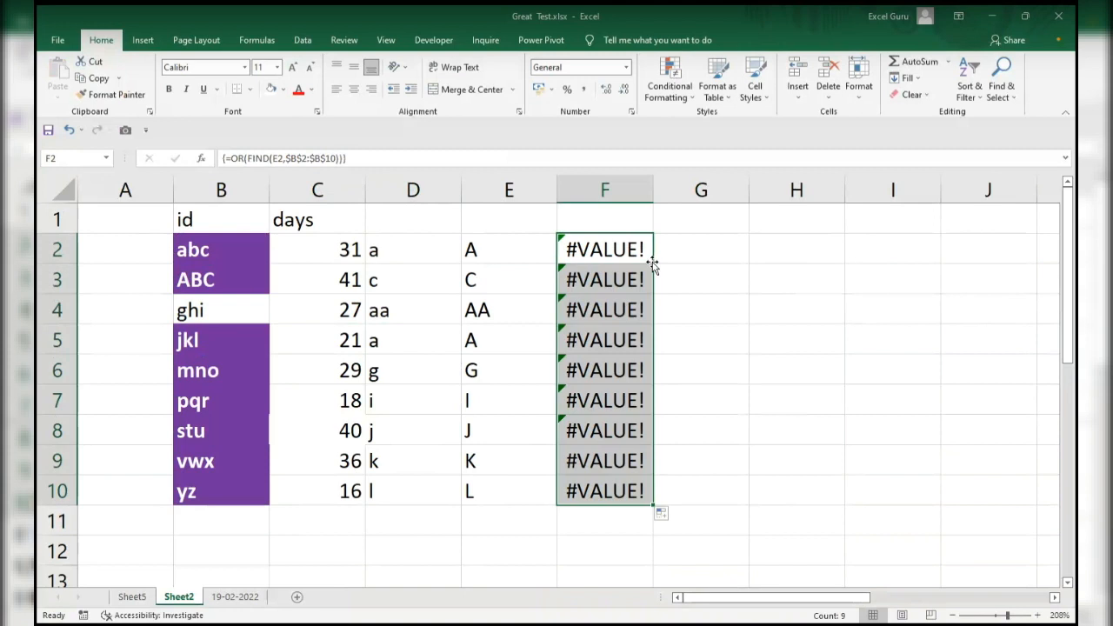
# - Examine the search text and range arguments of F2's FIND formula and re-enter it as an array formula
pyautogui.press('F2')
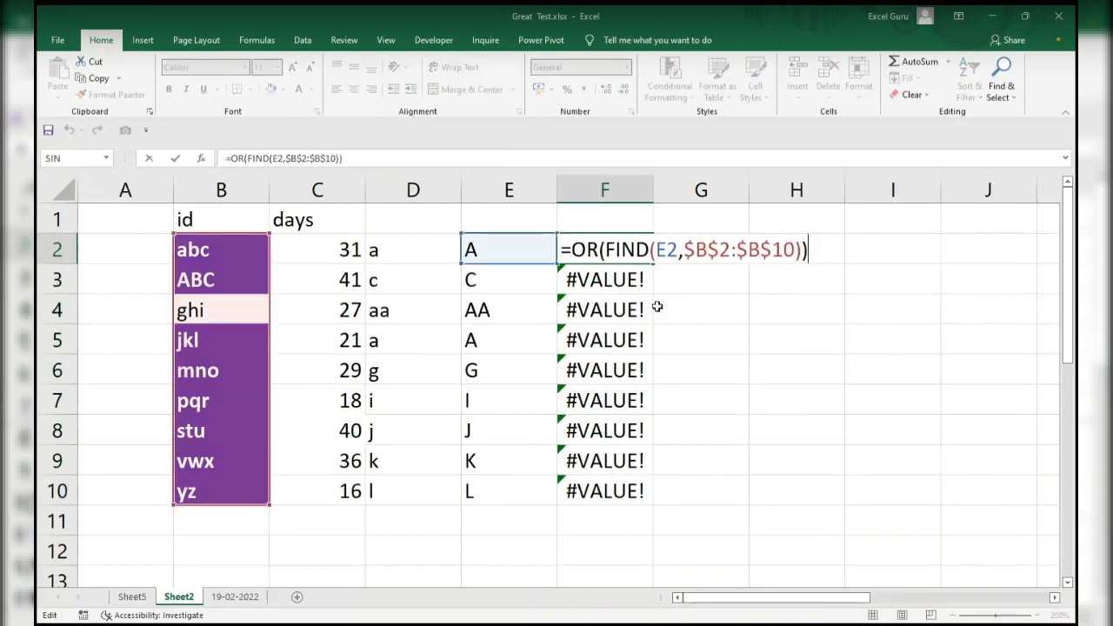
pyautogui.doubleClick(667, 251)
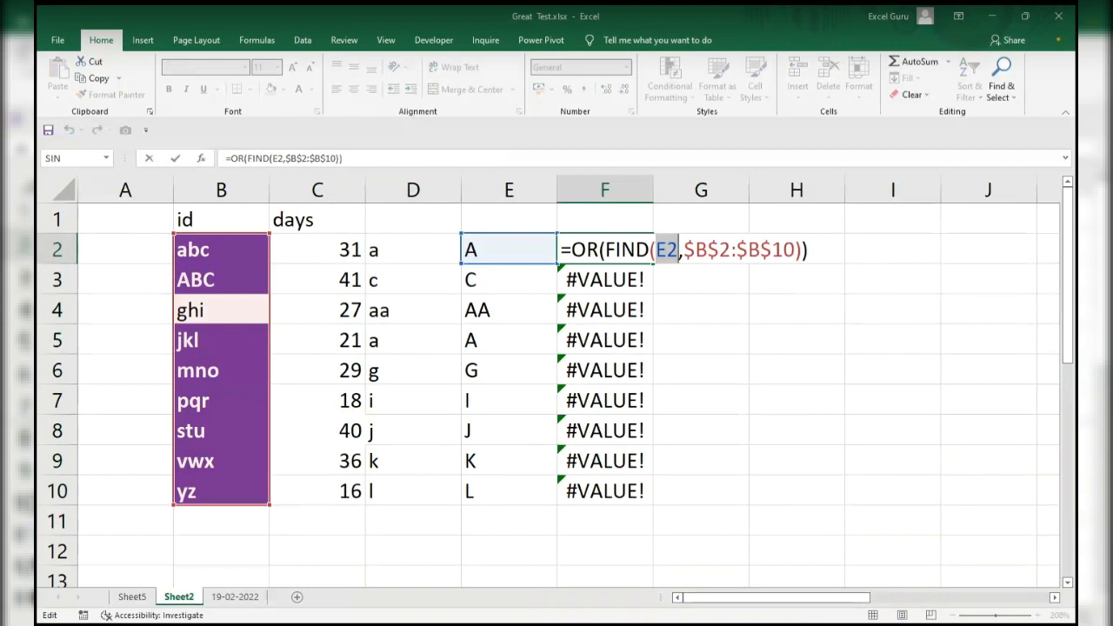
pyautogui.doubleClick(740, 250)
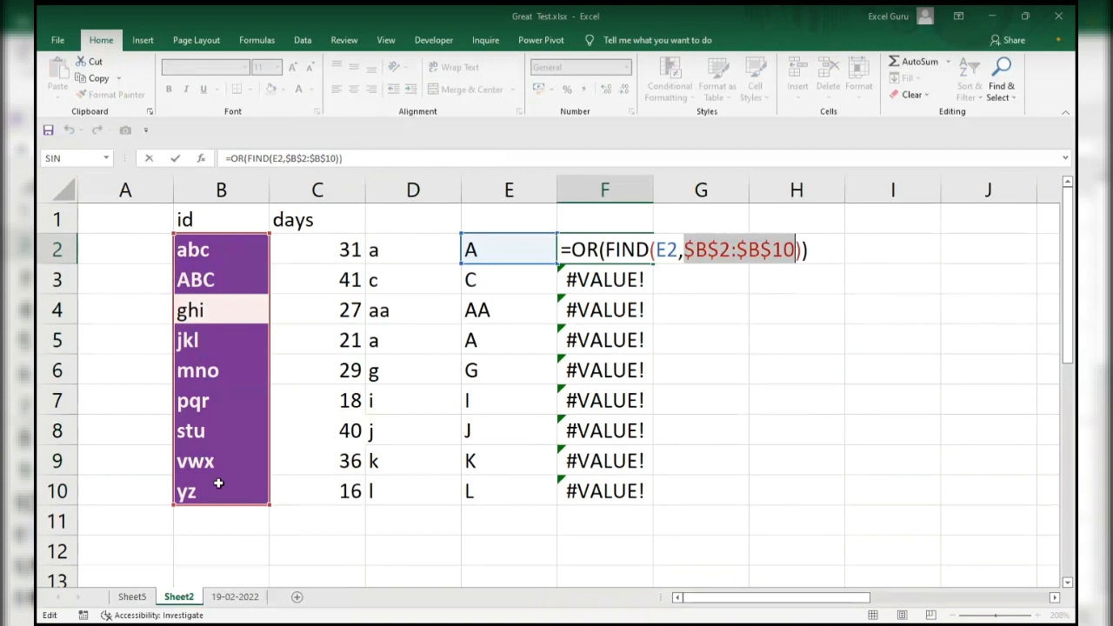
pyautogui.hotkey('ctrl', 'shift', 'Return')
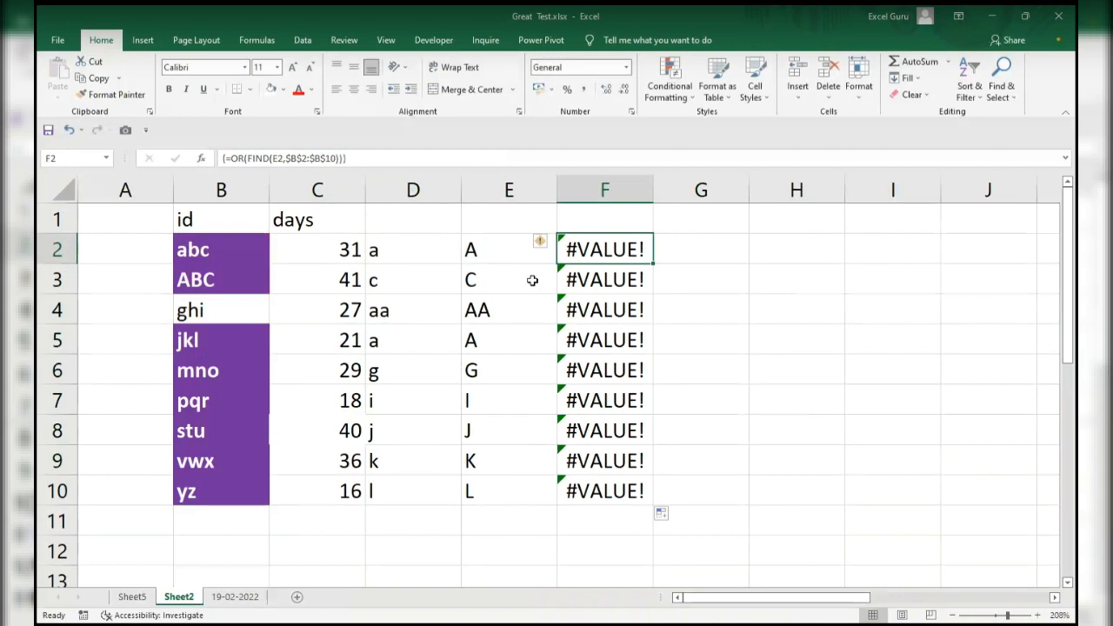
# - Evaluate the FIND part of F2 in place to examine its array of results, restoring the formula text
pyautogui.click(584, 278)
pyautogui.click(597, 252)
pyautogui.press('F2')
pyautogui.moveTo(606, 249); pyautogui.dragTo(802, 251)
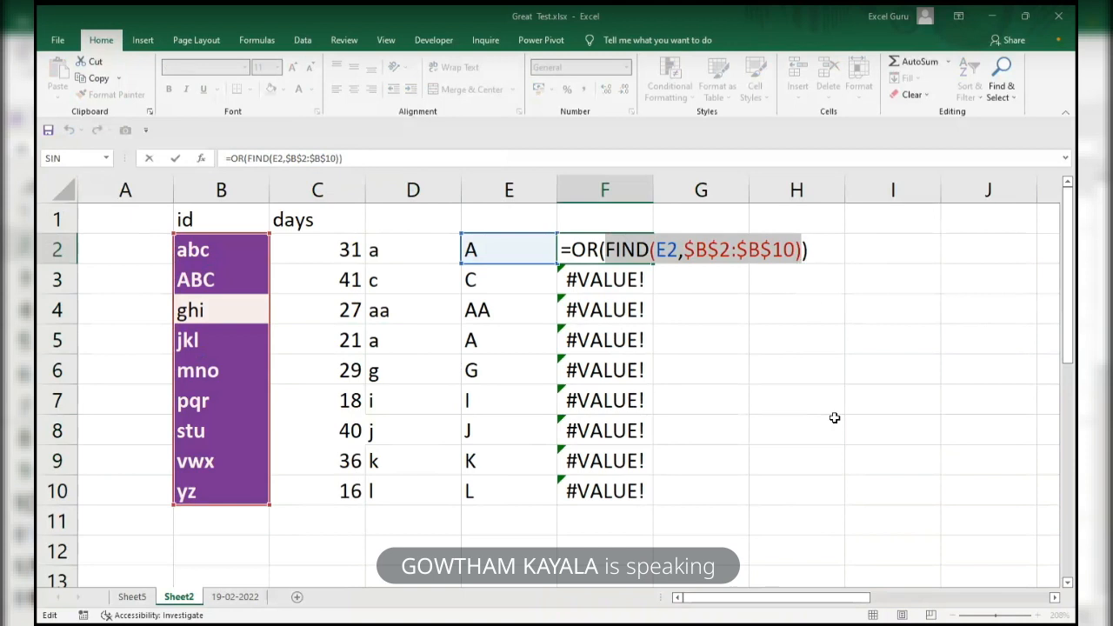
pyautogui.press('F9')
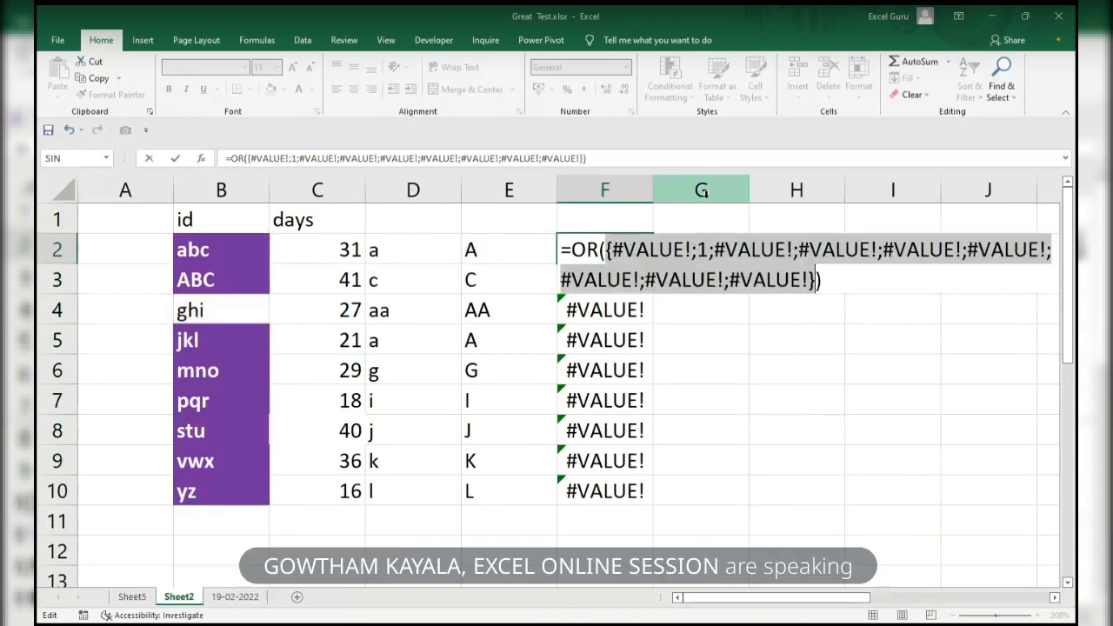
pyautogui.hotkey('ctrl', 'z')
# - Wrap FIND in ISNUMBER in F2 as the array formula =OR(ISNUMBER(FIND(E2,$B$2:$B$10))) and fill it down to F10
pyautogui.click(606, 249)
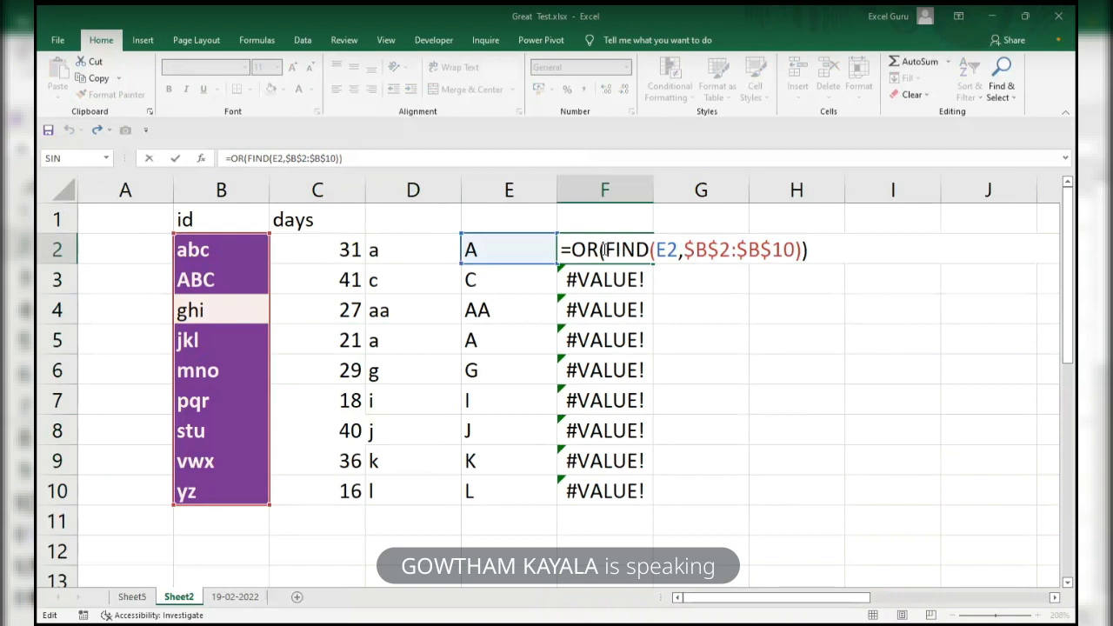
pyautogui.write('isnumb')
pyautogui.press('Tab')
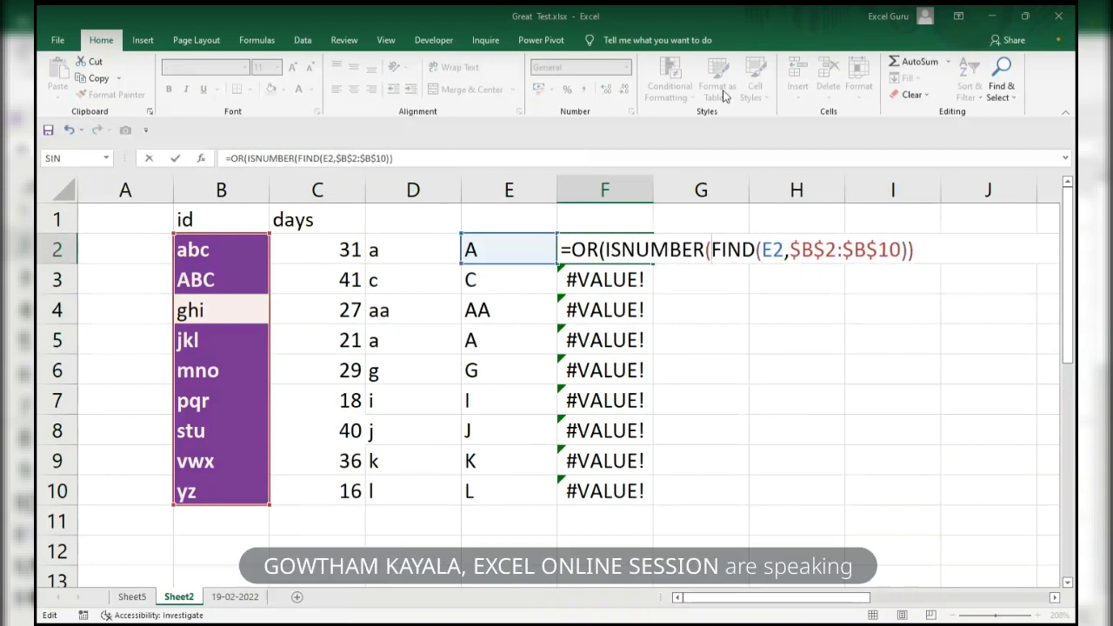
pyautogui.click(925, 256)
pyautogui.write(')')
pyautogui.hotkey('ctrl', 'shift', 'Return')
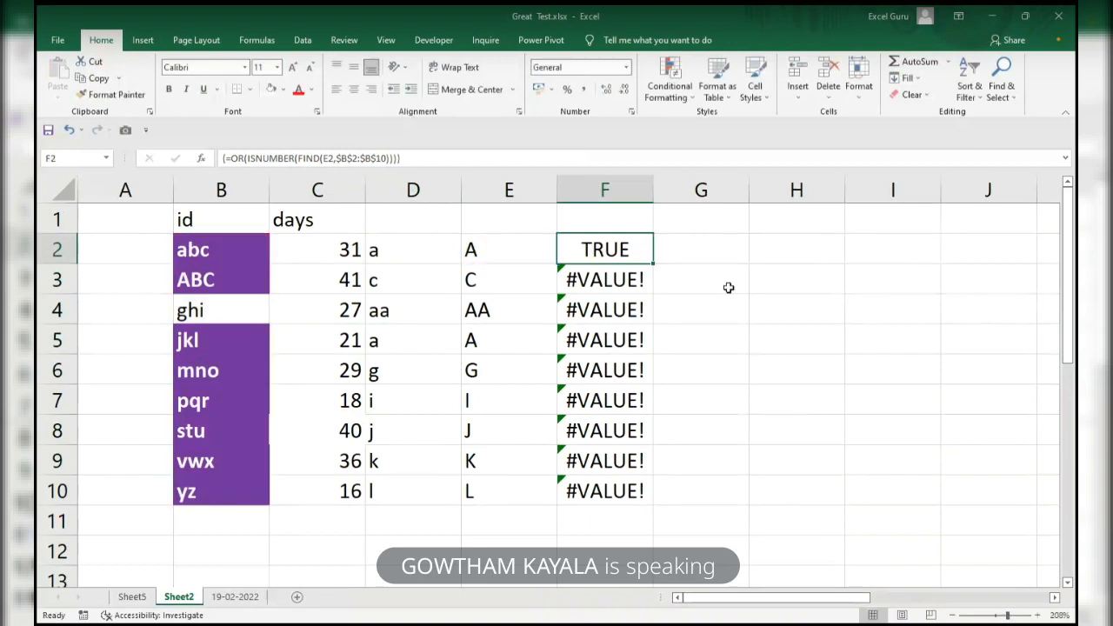
pyautogui.doubleClick(653, 261)
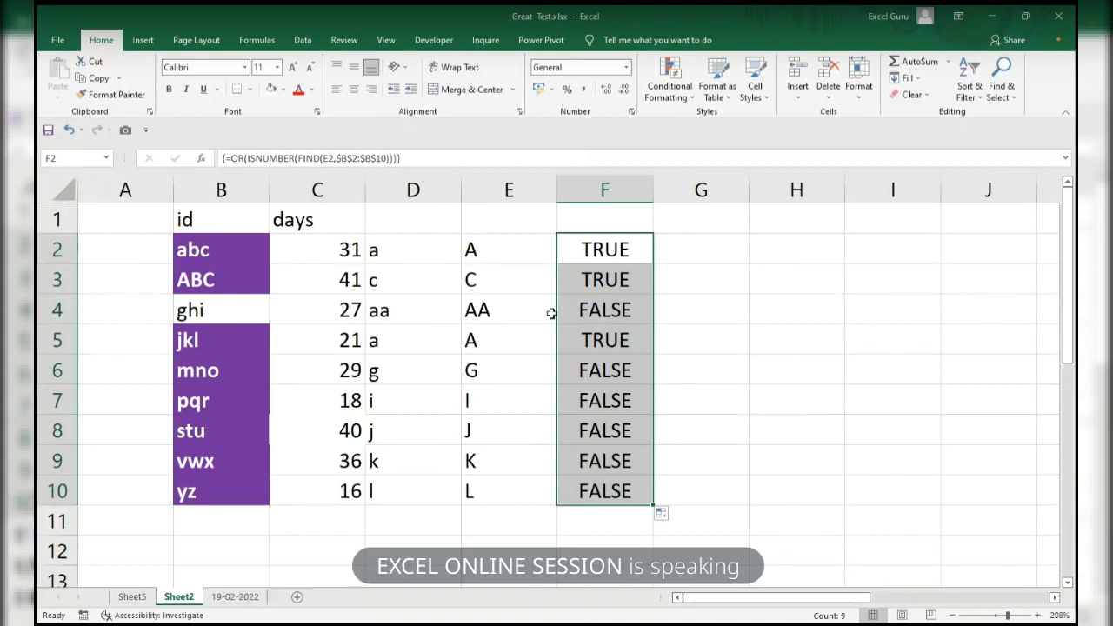
# - Copy the full text of F2's OR, ISNUMBER and FIND formula, leaving the cell's content intact
pyautogui.moveTo(636, 249); pyautogui.dragTo(623, 492)
pyautogui.click(629, 249)
pyautogui.doubleClick(633, 250)
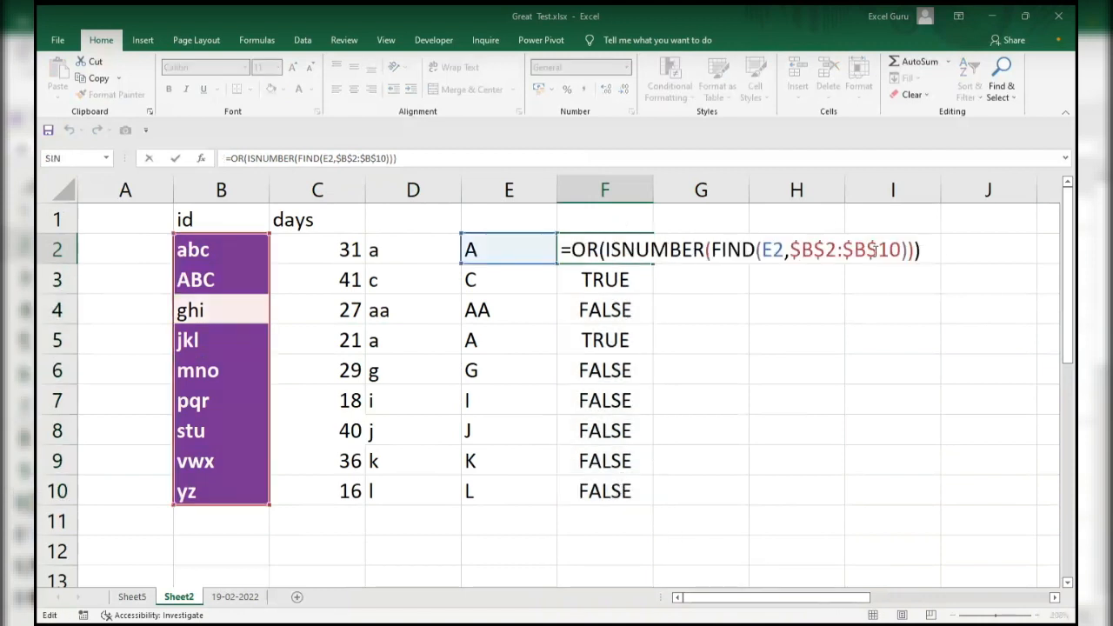
pyautogui.moveTo(938, 250); pyautogui.dragTo(534, 252)
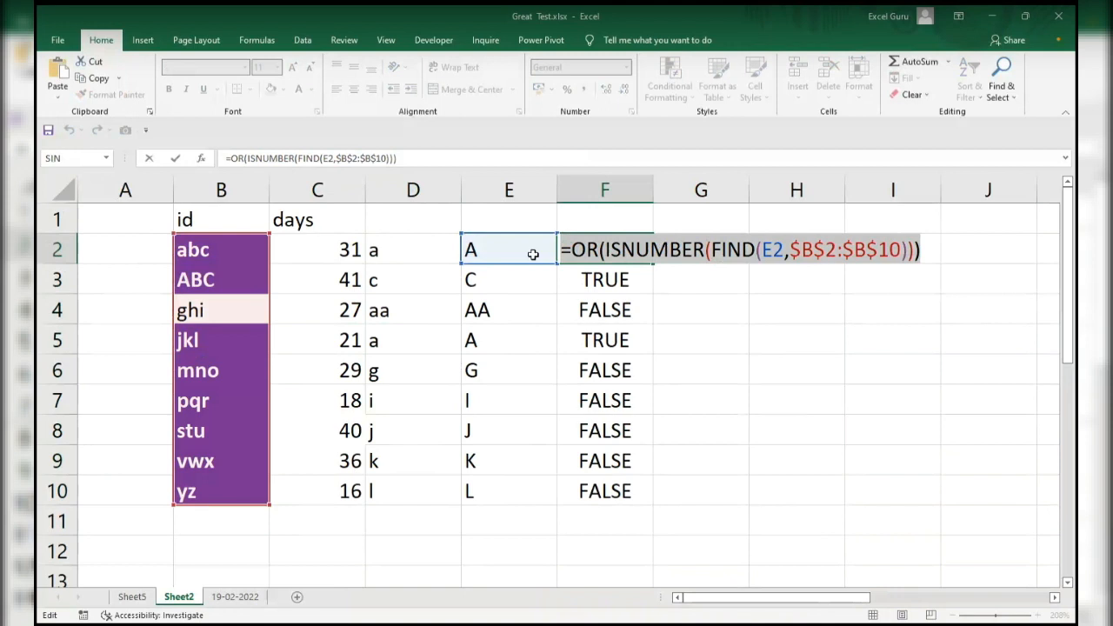
pyautogui.press('Escape')
# - Add a conditional formatting rule to B2:B10 using the copied formula =OR(ISNUMBER(FIND(E2,$B$2:$B$10))), with a purple fill and bold font
pyautogui.moveTo(223, 244); pyautogui.dragTo(216, 490)
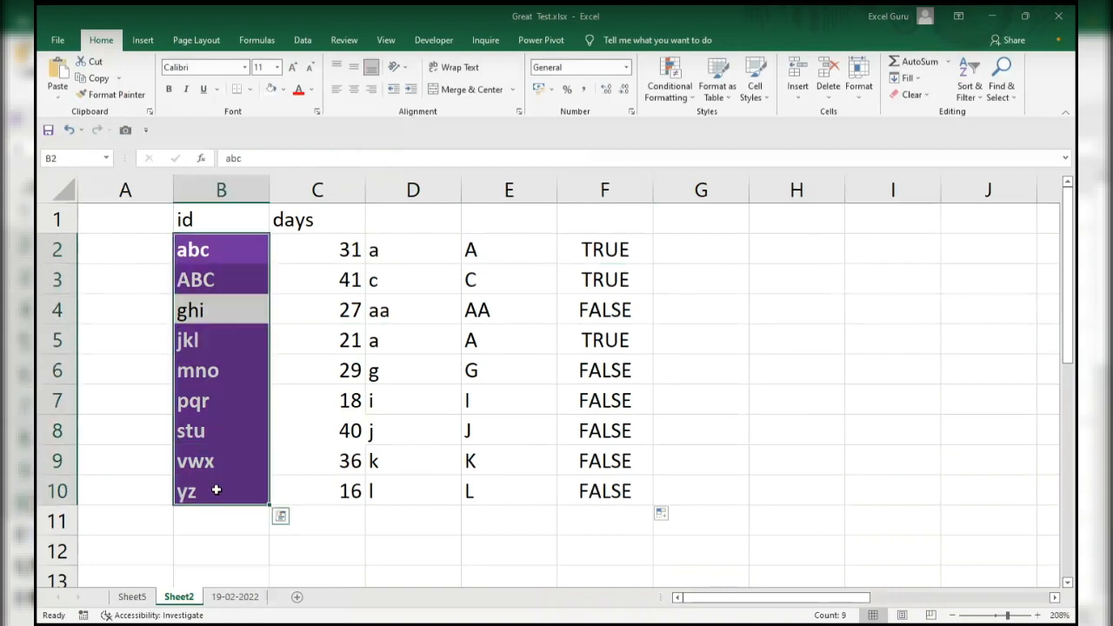
pyautogui.hotkey('alt', 'h')
pyautogui.press('l')
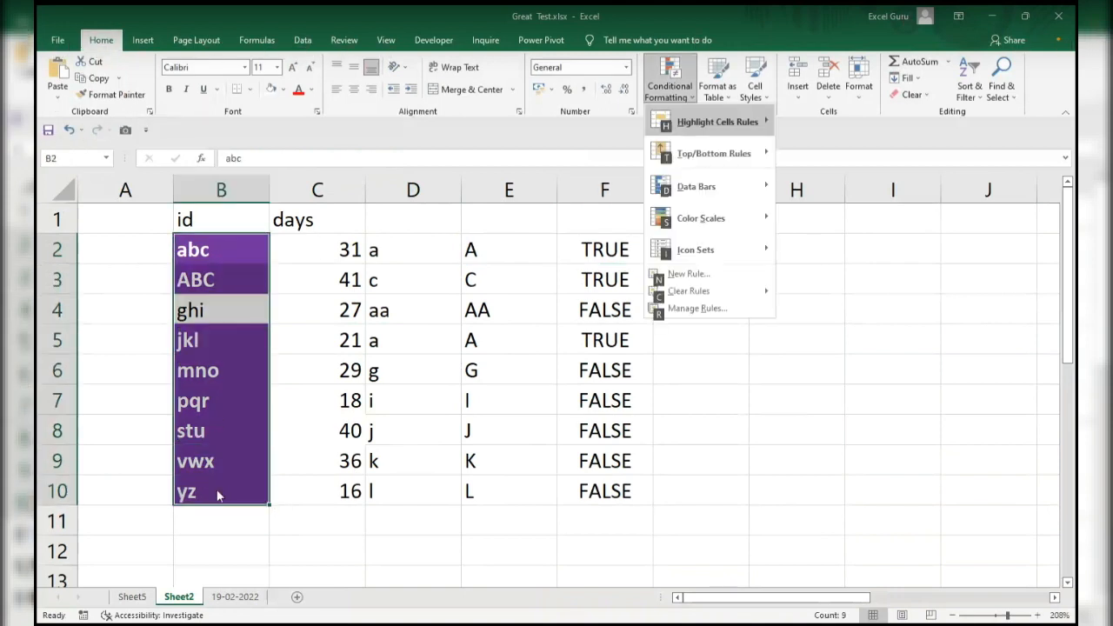
pyautogui.press('n')
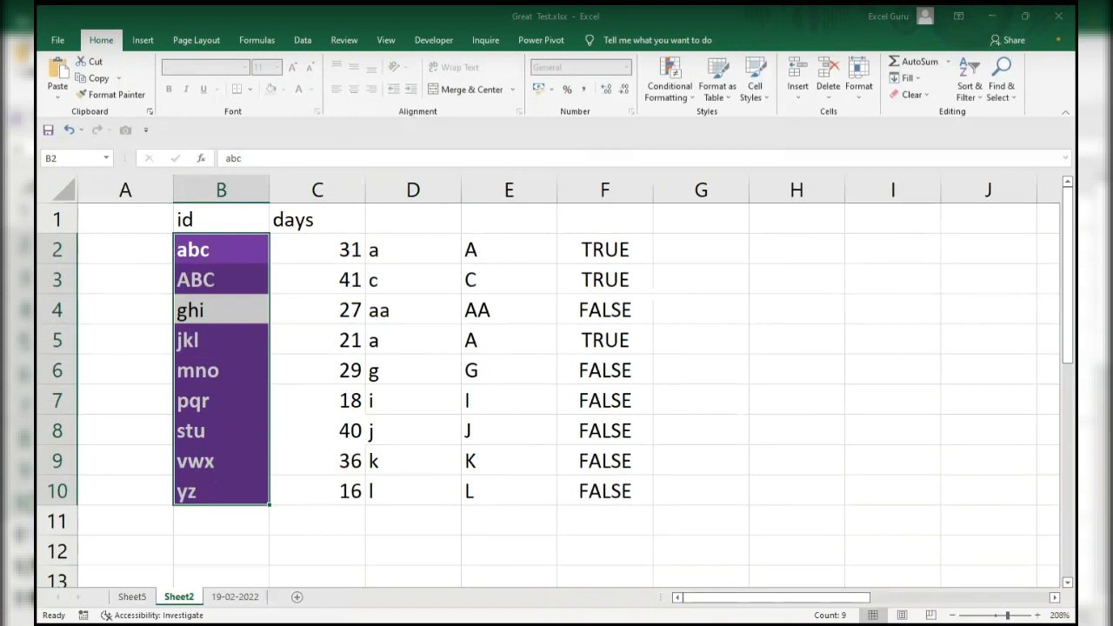
pyautogui.click(930, 550)
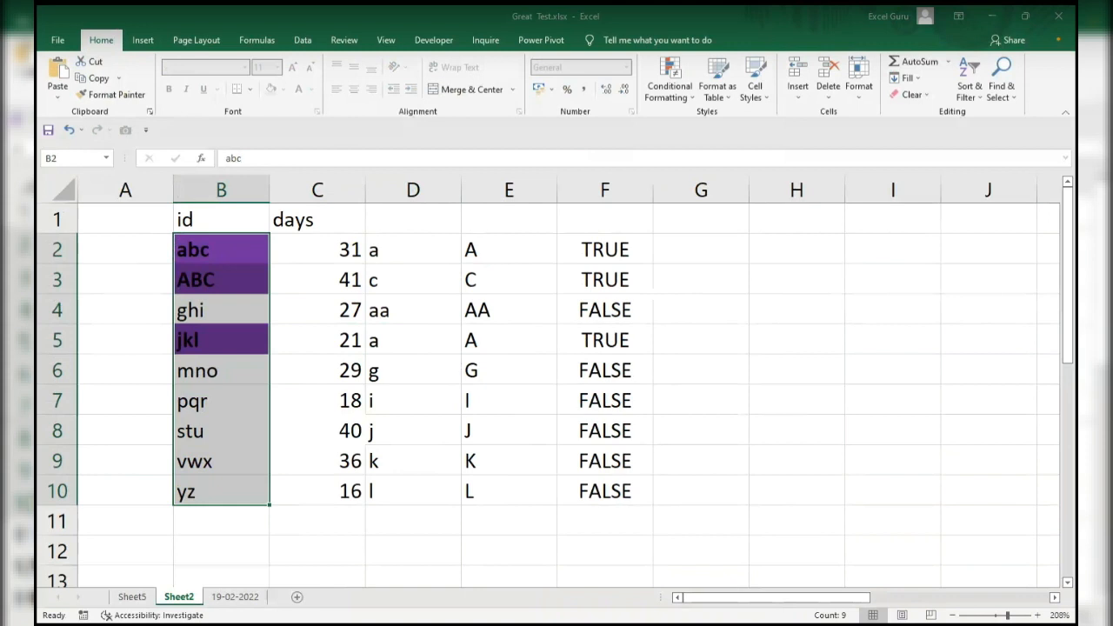
pyautogui.click(769, 376)
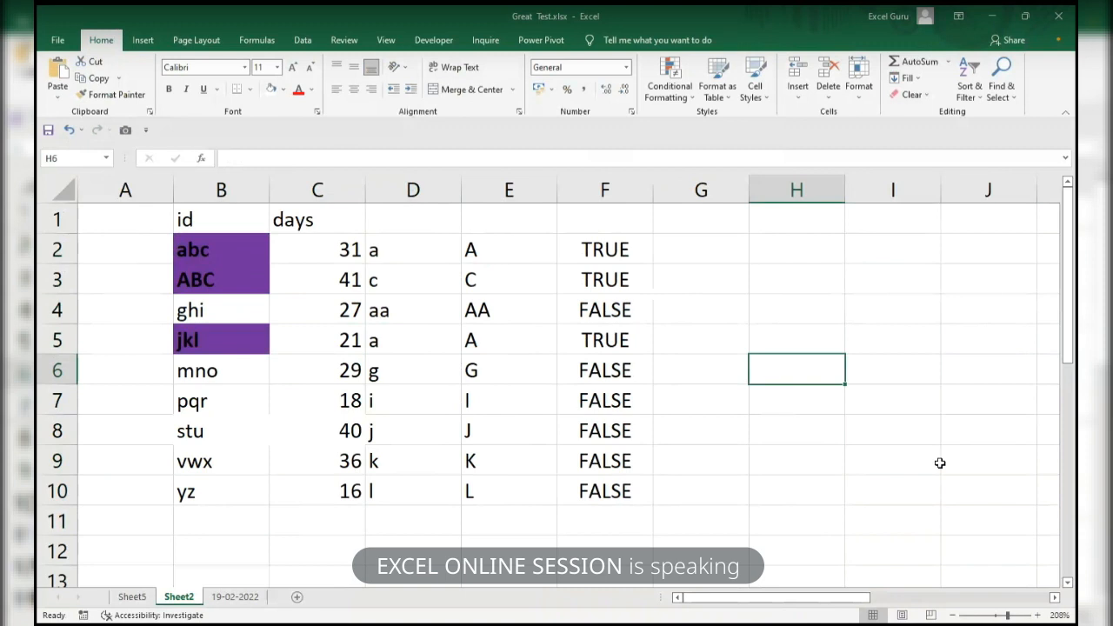
# - Review the references in F2's OR, ISNUMBER and FIND formula and re-enter it as an array formula
pyautogui.press('Left')
pyautogui.press('Left')
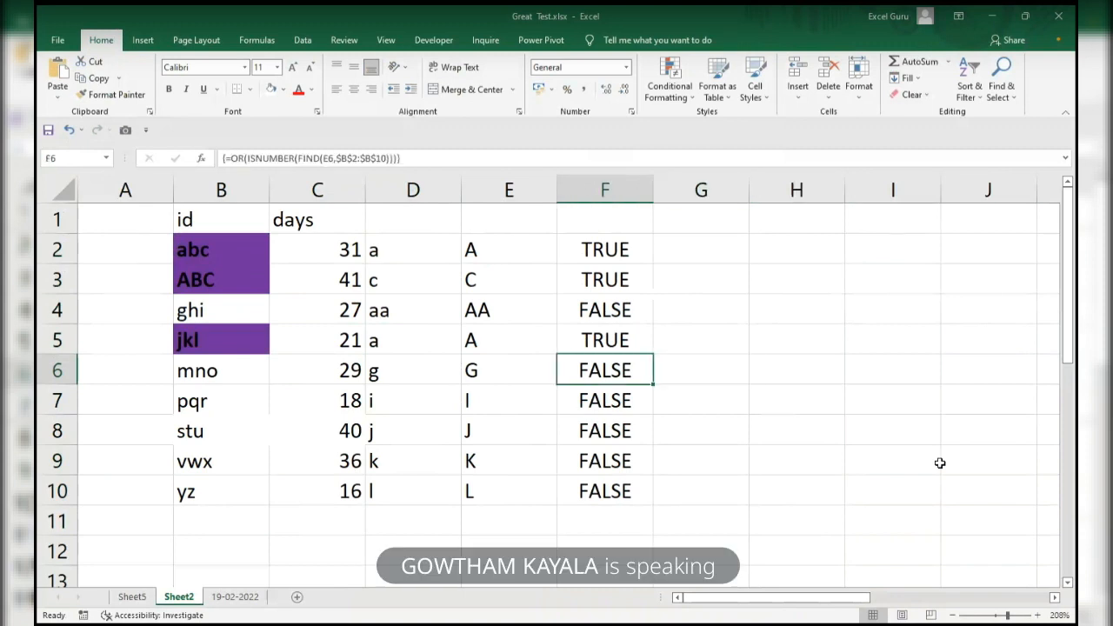
pyautogui.press('Up')
pyautogui.press('Up')
pyautogui.press('Up')
pyautogui.press('Up')
pyautogui.press('F2')
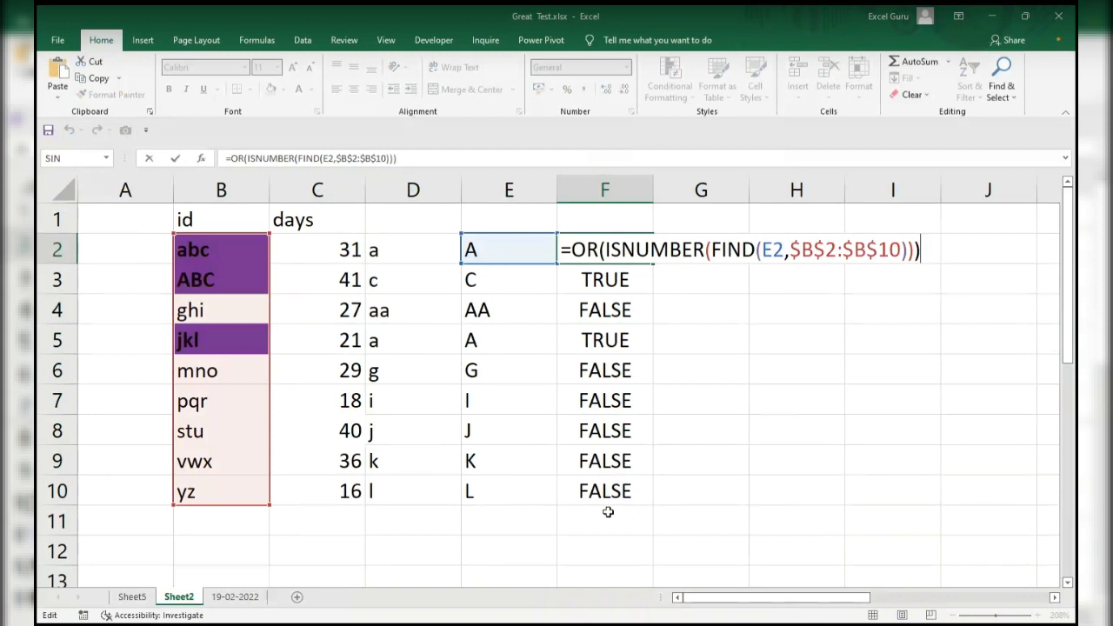
pyautogui.hotkey('ctrl', 'shift', 'Return')
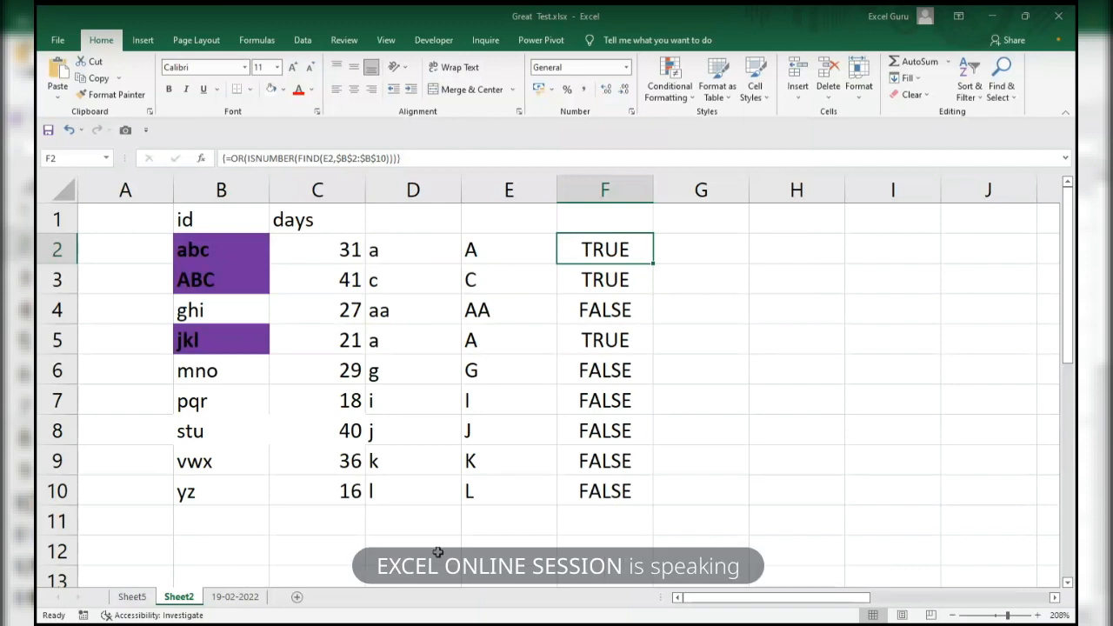
pyautogui.hotkey('alt', 'Tab')
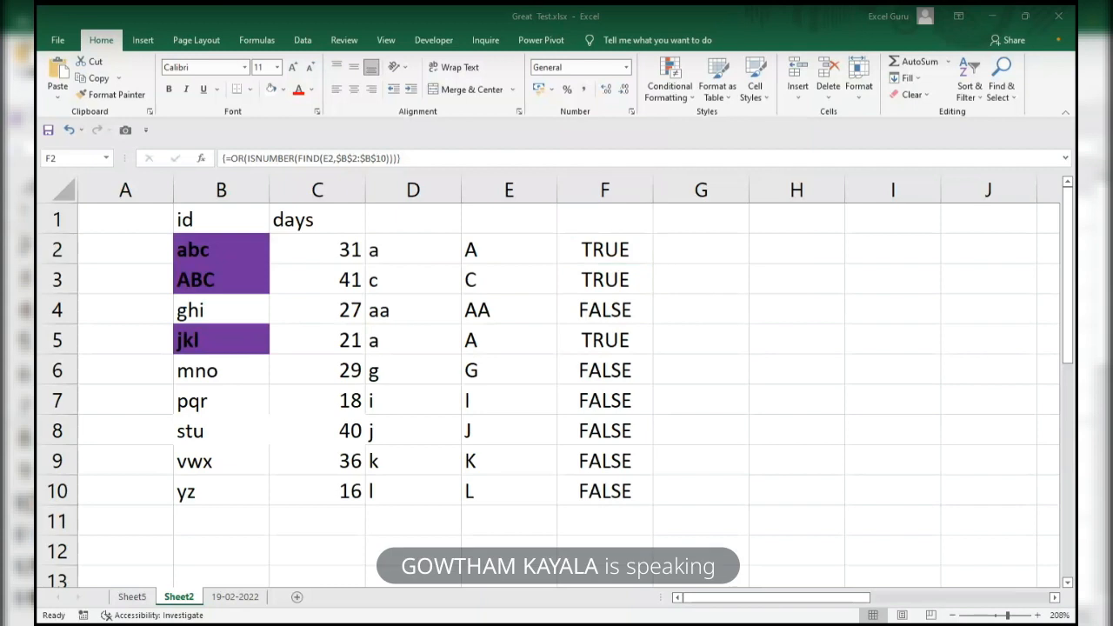